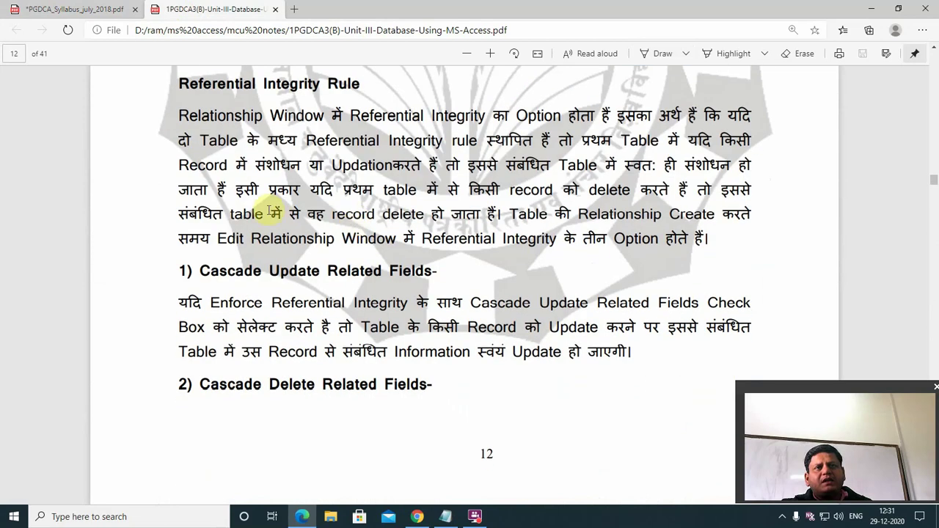
- Look through the PDF notes on filters and queries up to the section on creating a query in MS Access
scroll(297, 239, "down", 10)
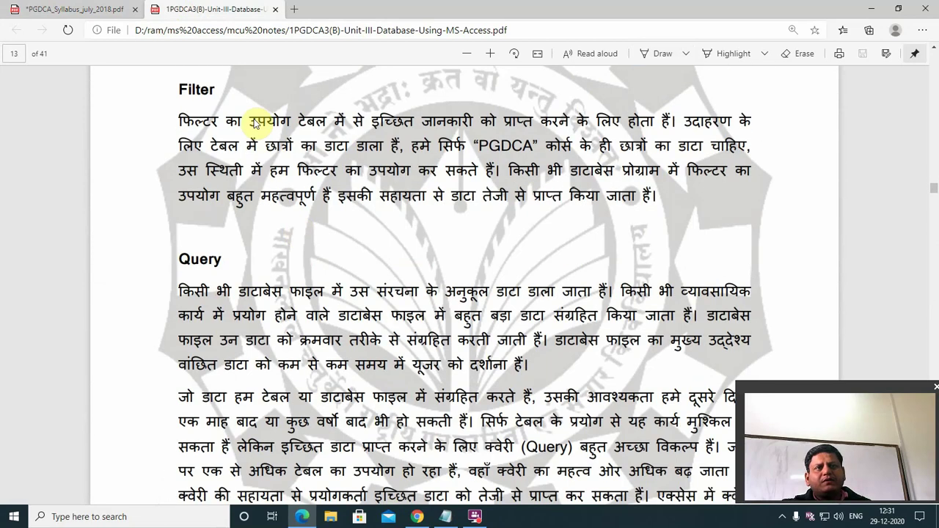
scroll(282, 203, "down", 7)
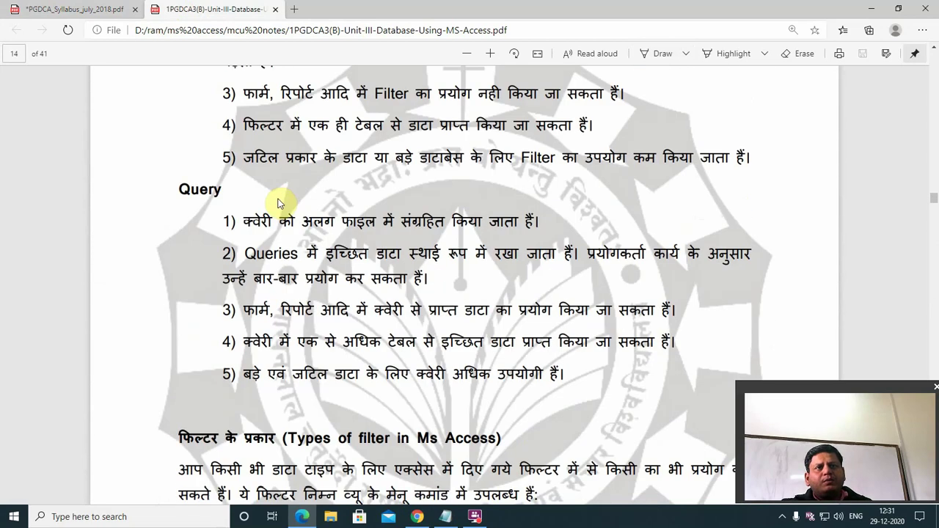
scroll(281, 202, "down", 1)
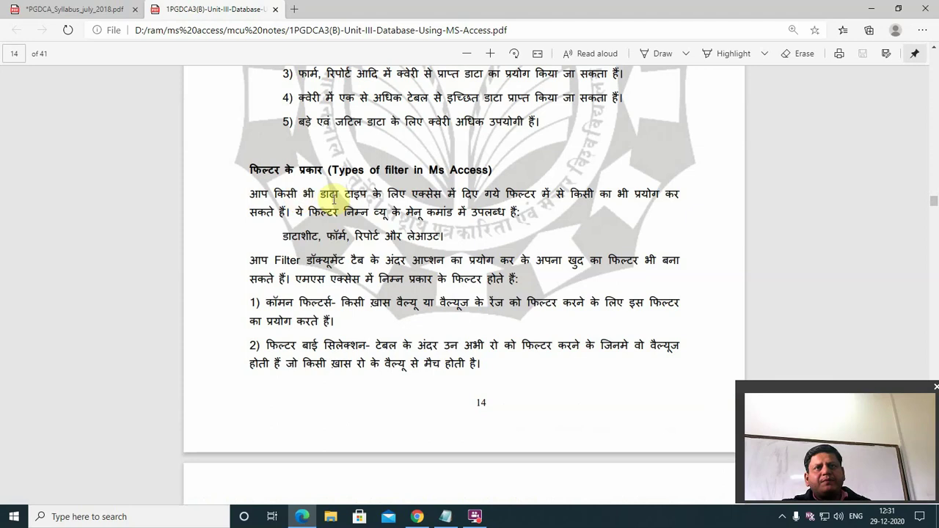
scroll(330, 198, "up", 1)
scroll(332, 198, "down", 5)
scroll(332, 199, "down", 10)
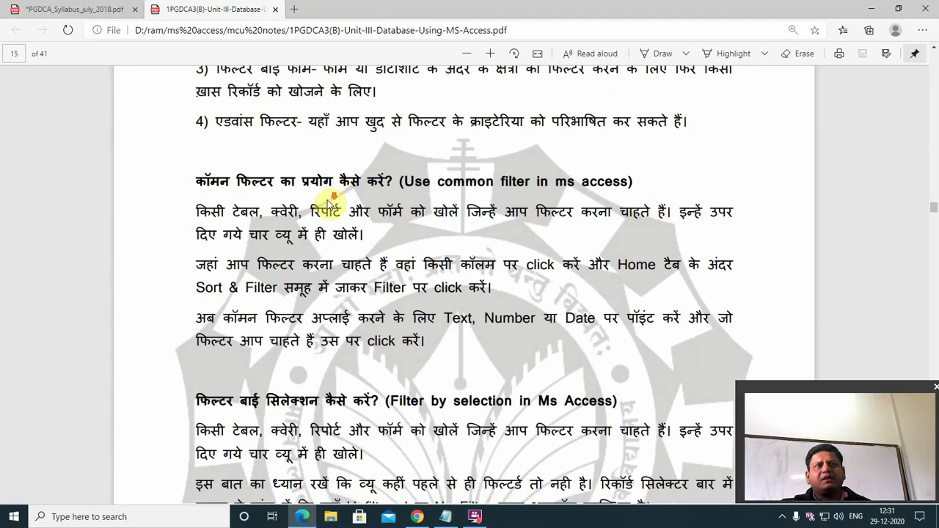
scroll(336, 192, "down", 10)
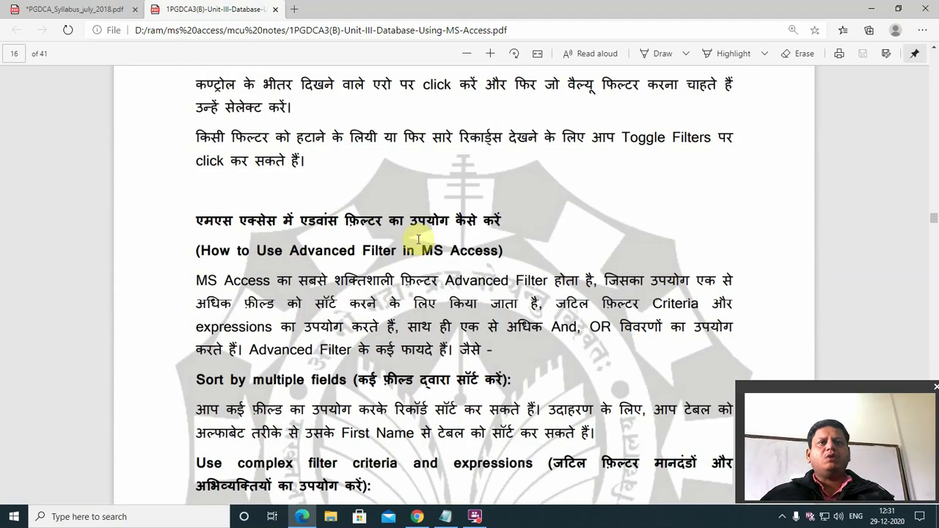
scroll(426, 264, "down", 5)
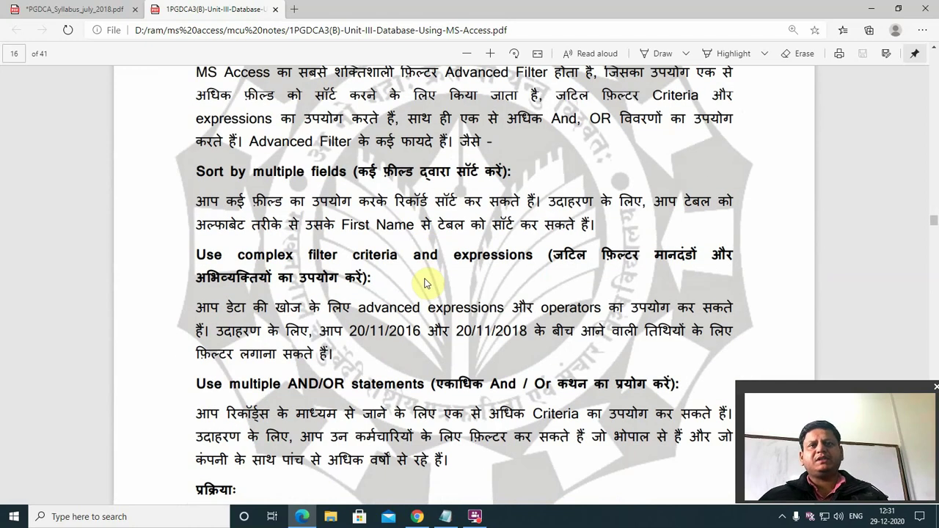
scroll(423, 284, "down", 2)
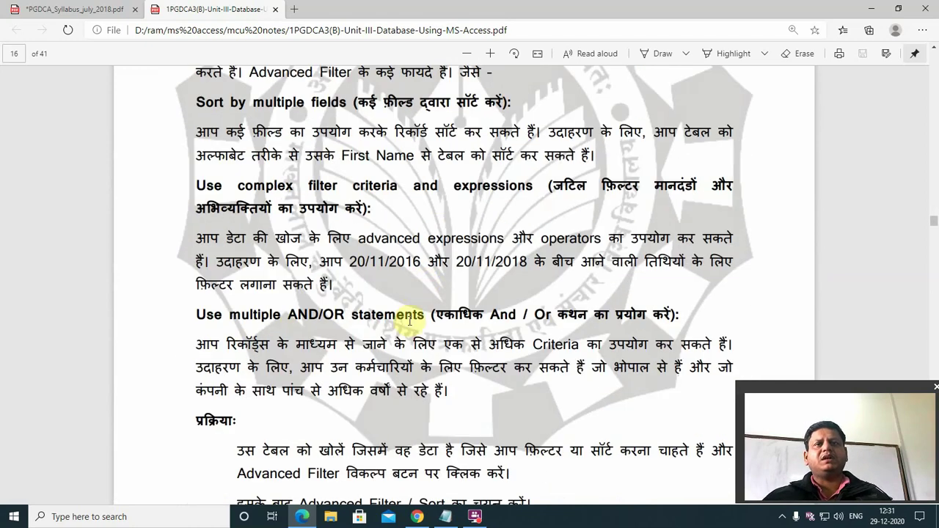
scroll(535, 316, "down", 2)
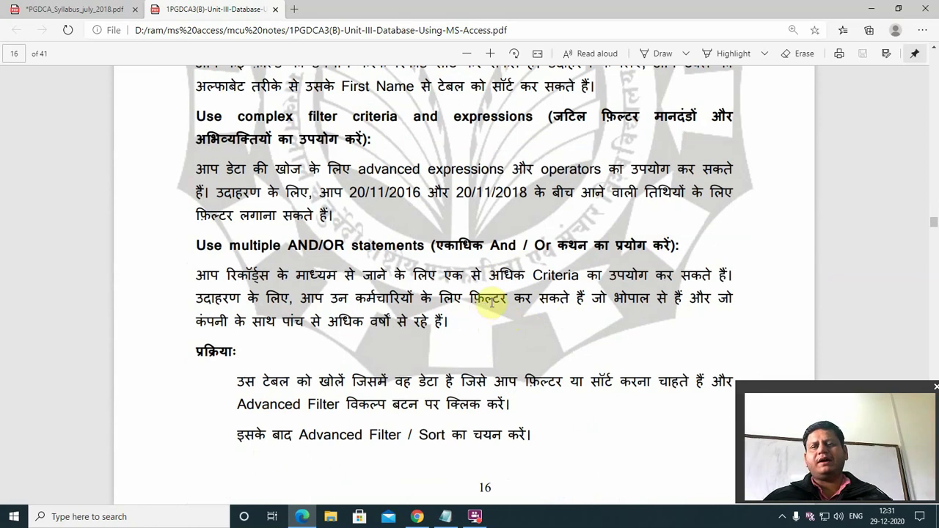
scroll(499, 307, "down", 14)
scroll(490, 304, "down", 6)
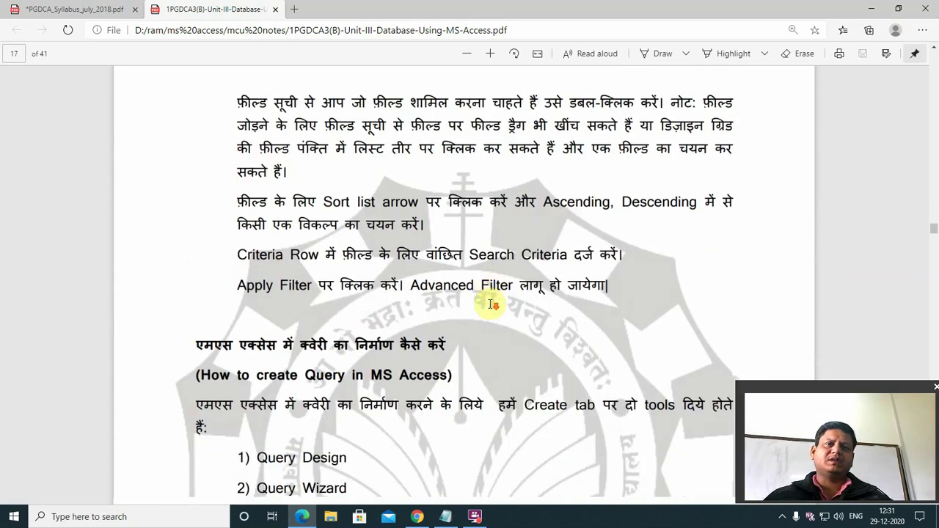
- Highlight the heading "How to create Query in MS Access", the line about the Create tab tools, and the Query Design and Query Wizard entries
left_click_drag(198, 236, 457, 241)
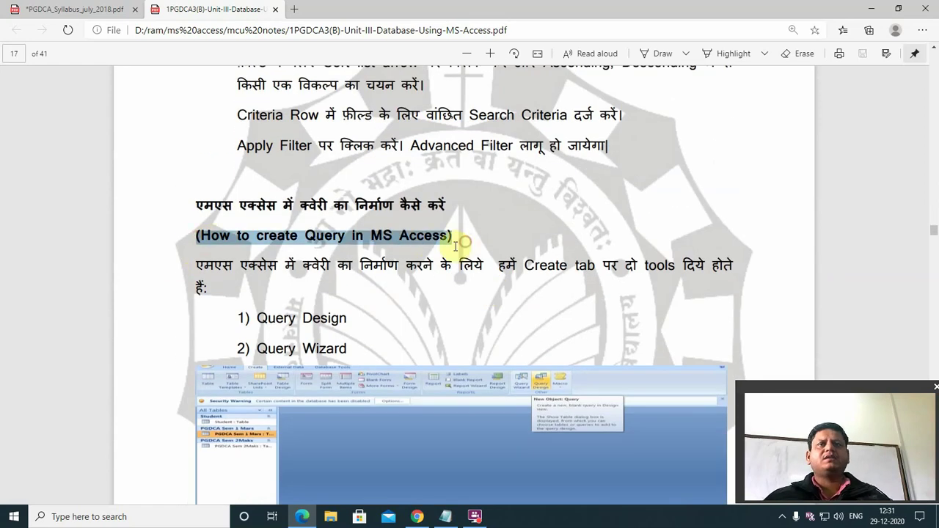
left_click(734, 53)
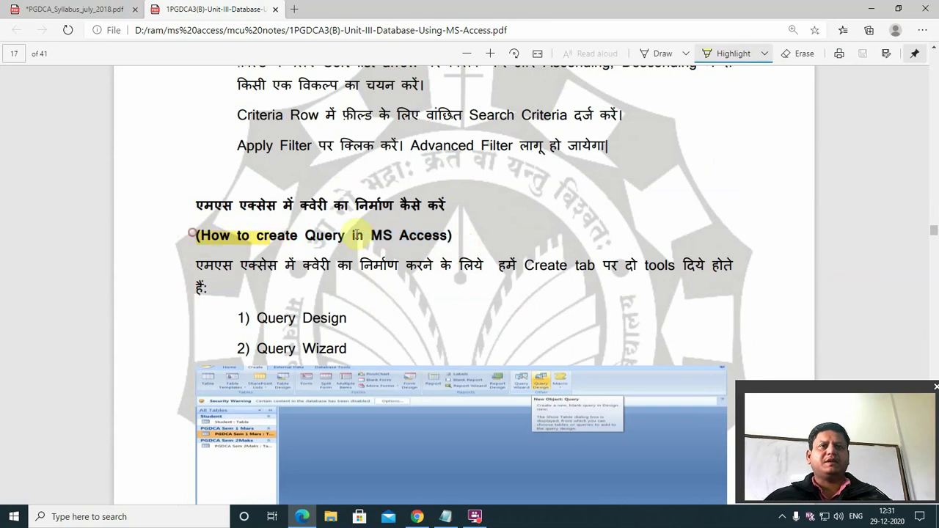
scroll(282, 286, "down", 4)
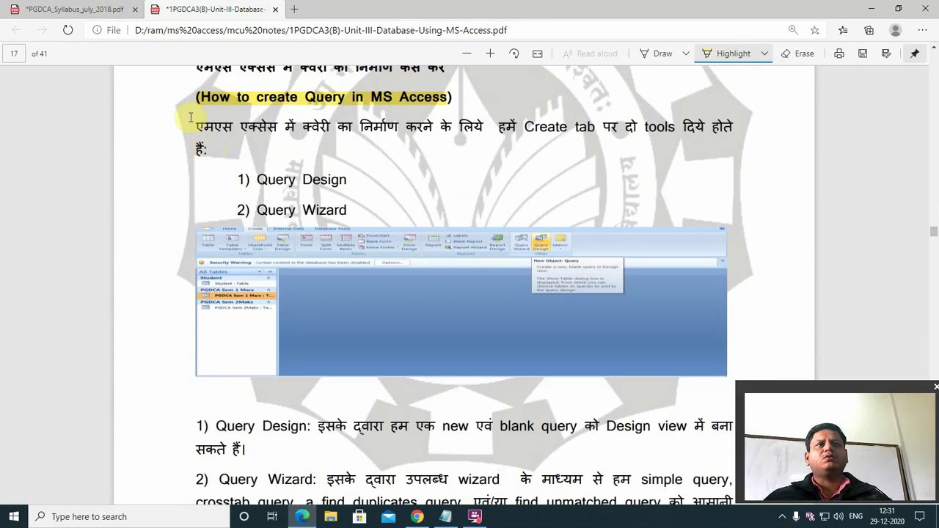
left_click_drag(190, 118, 619, 128)
left_click_drag(235, 180, 412, 182)
left_click_drag(415, 214, 195, 213)
- Look through the notes on Select Query creation and the illustrated Simple Query Wizard pages
scroll(469, 242, "down", 10)
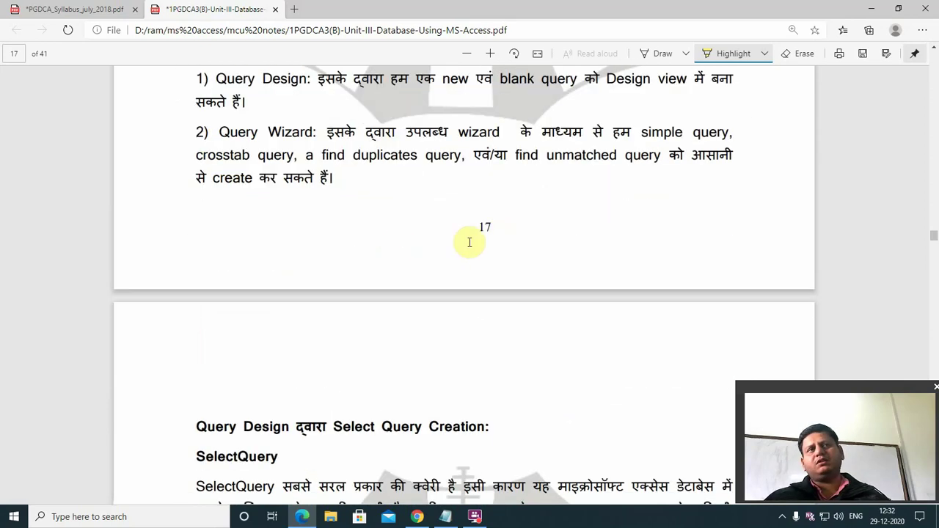
scroll(566, 315, "down", 11)
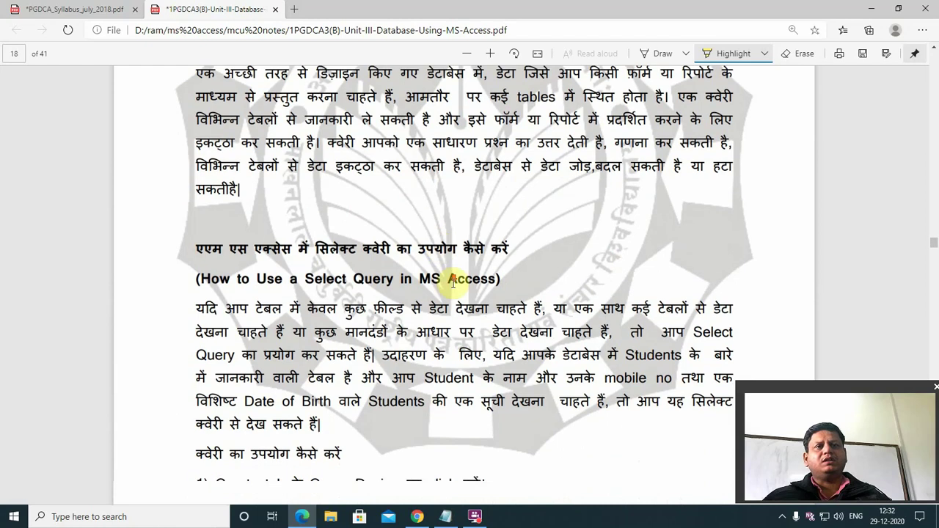
scroll(453, 285, "down", 15)
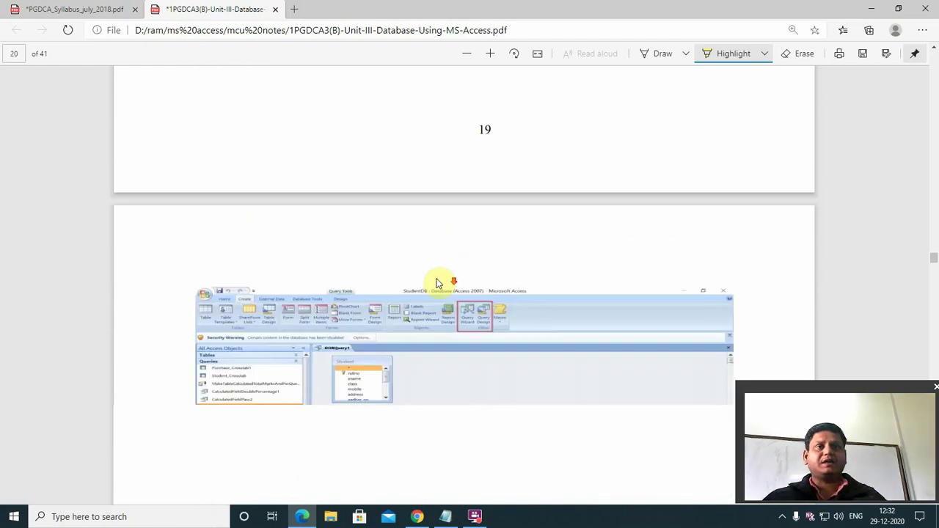
scroll(571, 260, "down", 15)
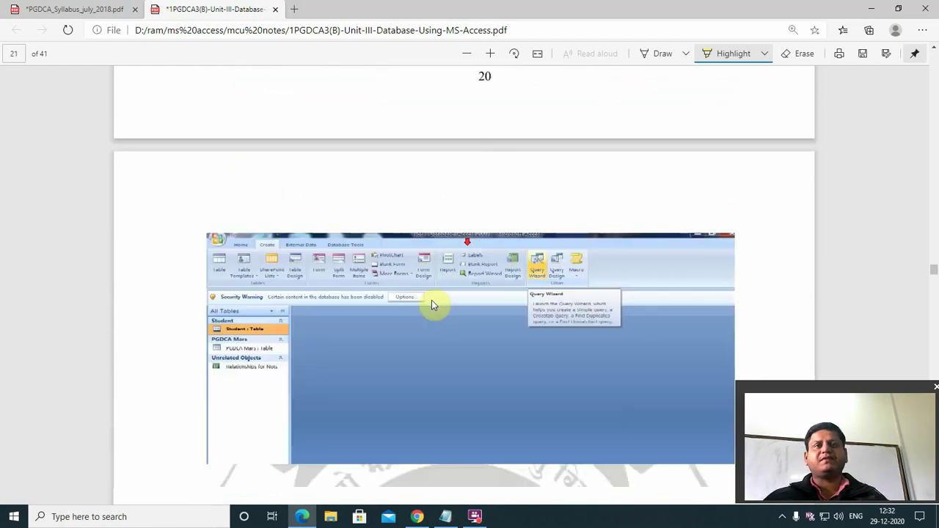
scroll(527, 236, "down", 8)
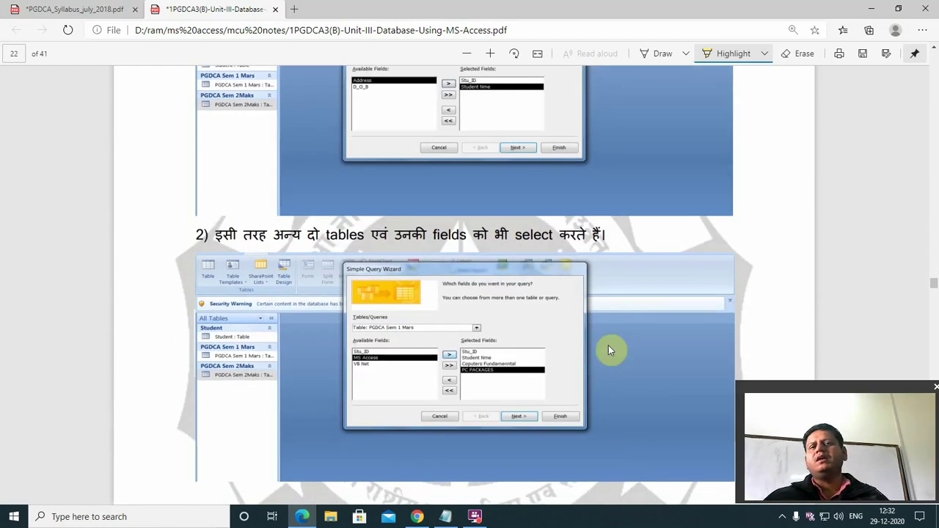
- Minimize the PDF notes window and refresh the desktop
left_click(871, 9)
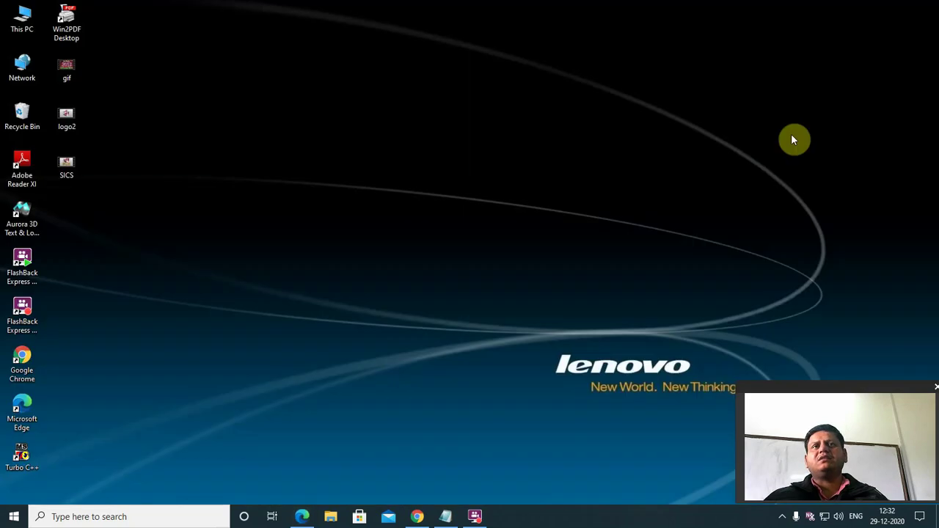
right_click(239, 84)
left_click(302, 118)
right_click(326, 79)
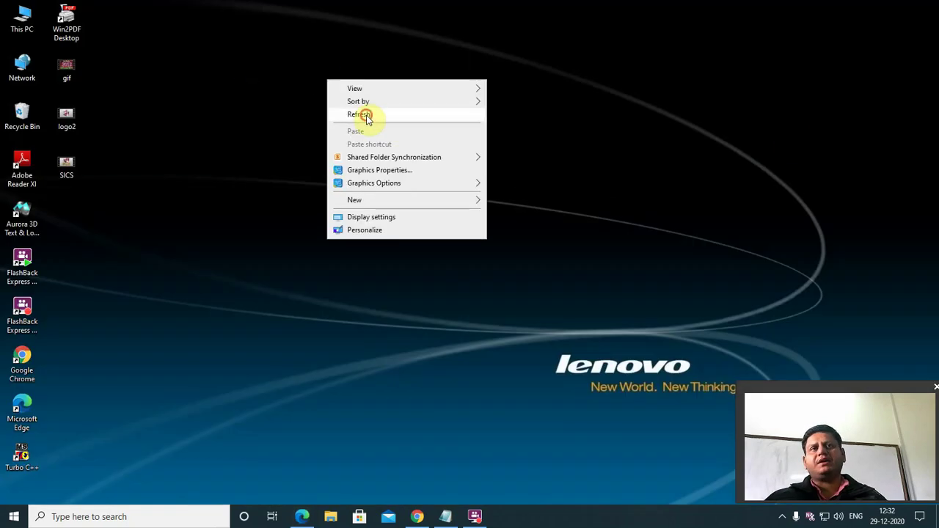
left_click(370, 115)
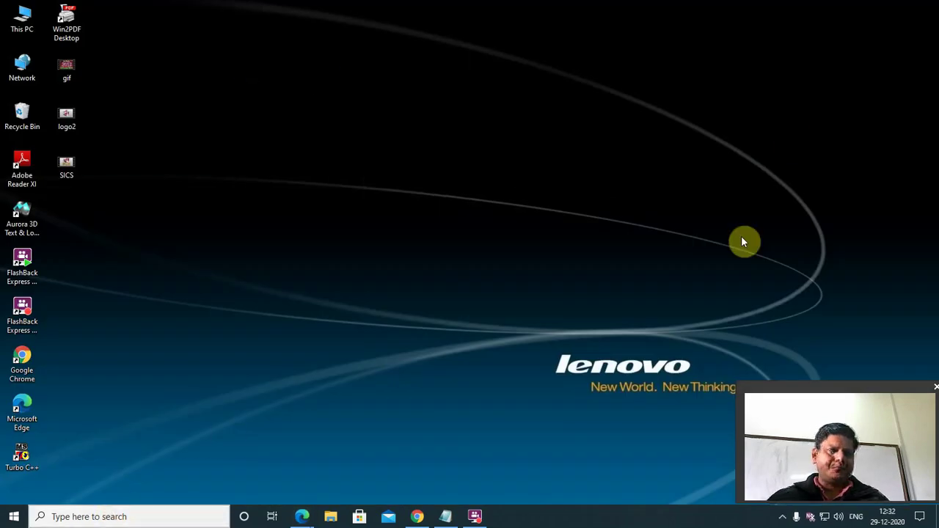
- Start Microsoft Access 2010, dismissing the activation wizard, and open the recent database db2.accdb
key("super+s")
type("a")
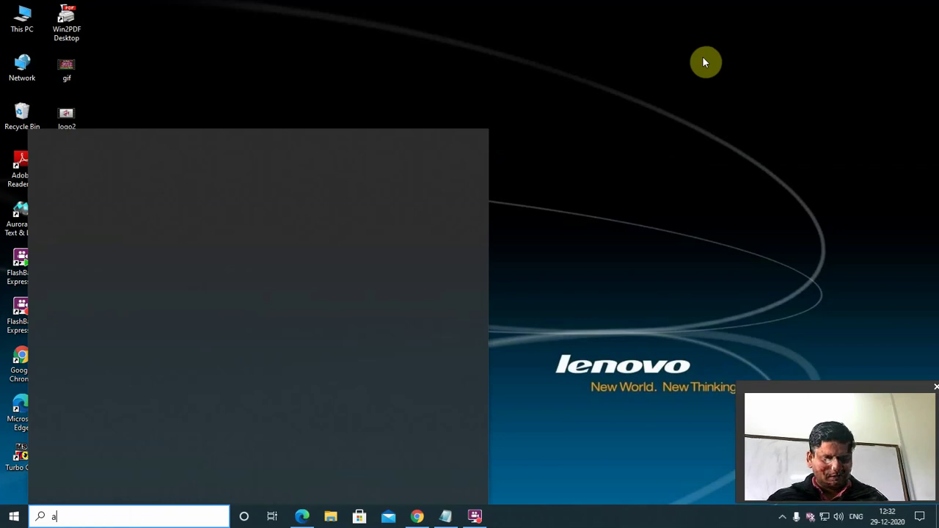
type("ccess")
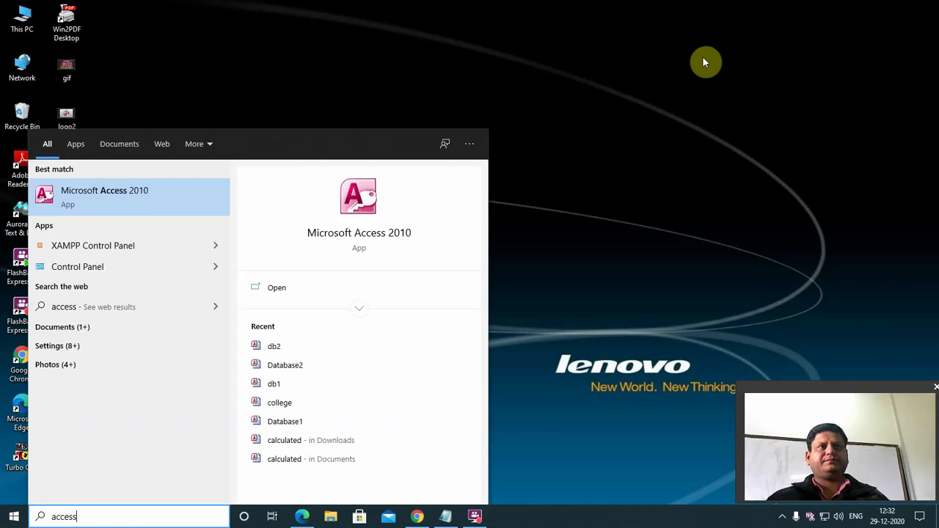
key("Return")
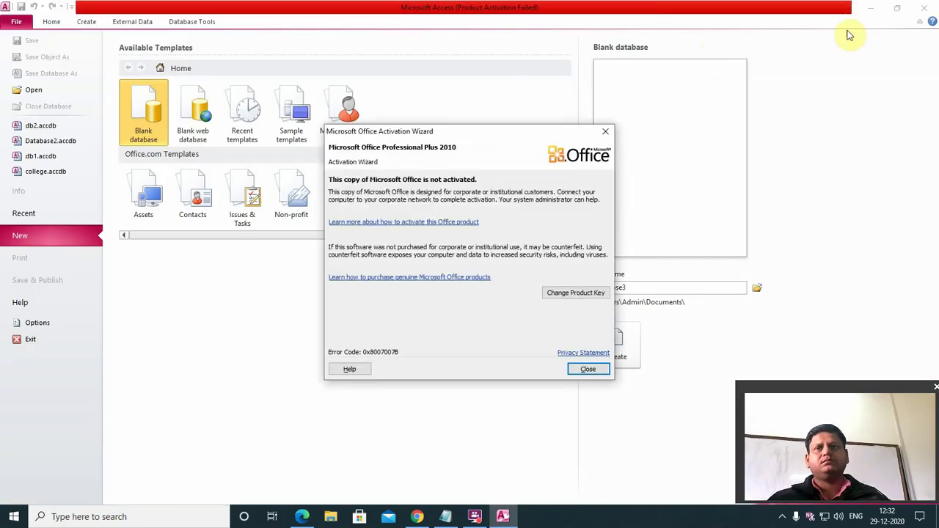
left_click(579, 367)
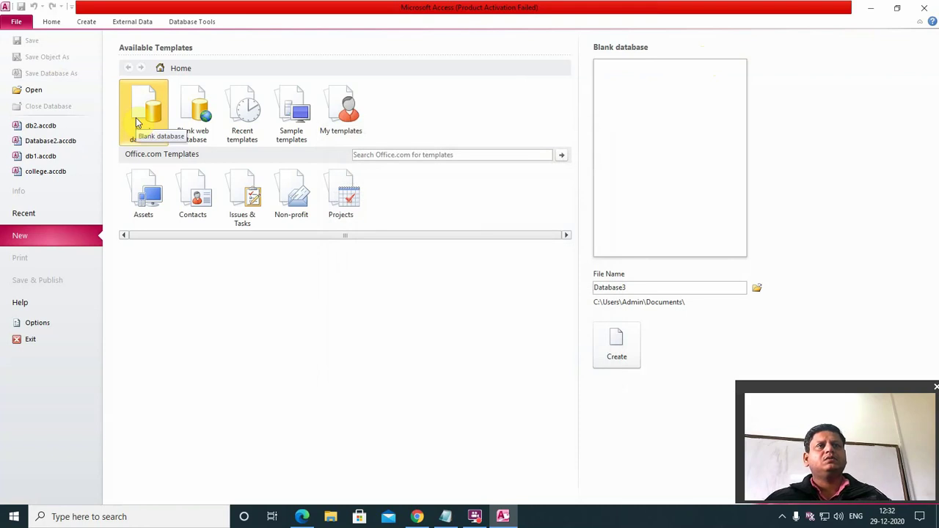
left_click(46, 130)
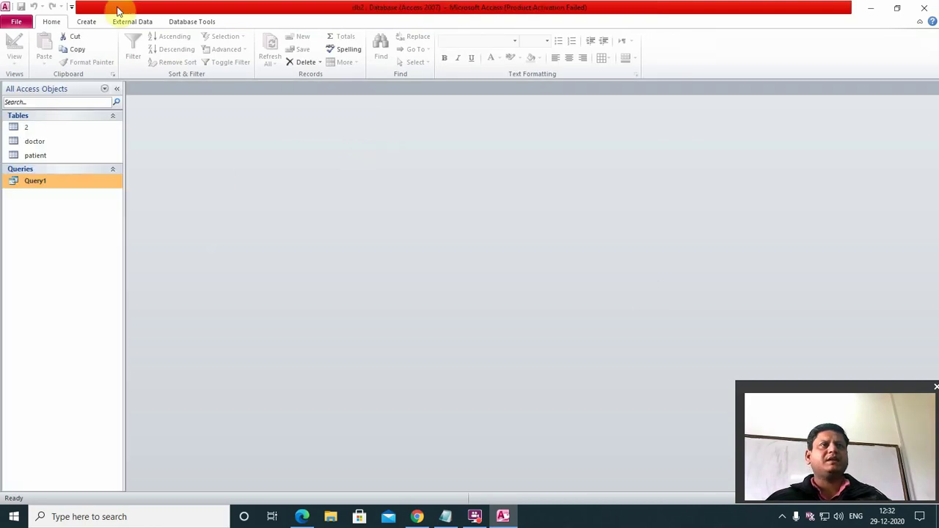
- Create a query in Design view with the doctor table, removing the duplicate copy of that table
left_click(86, 22)
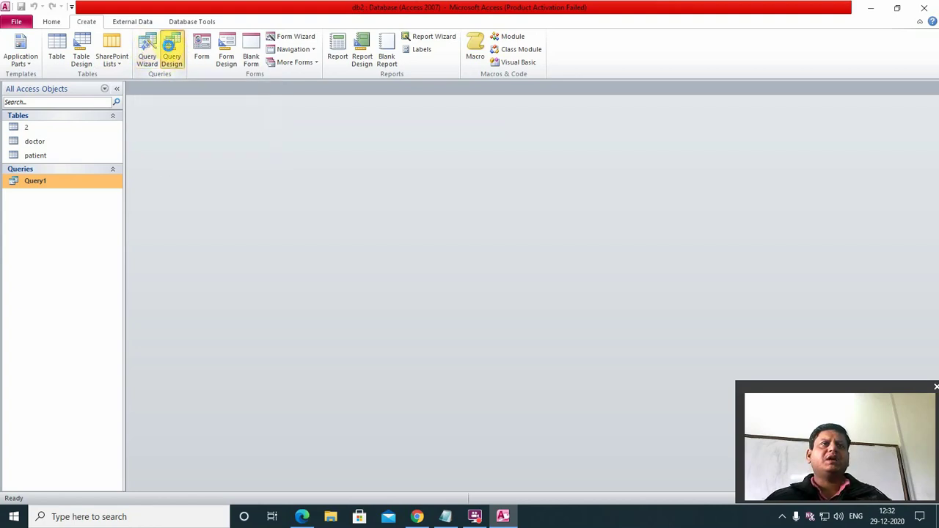
left_click(170, 55)
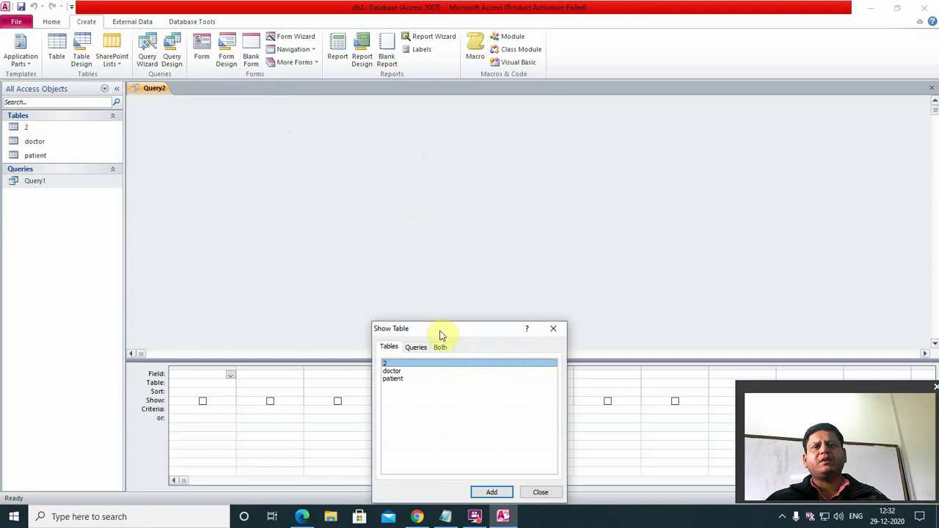
left_click_drag(440, 330, 505, 142)
double_click(460, 182)
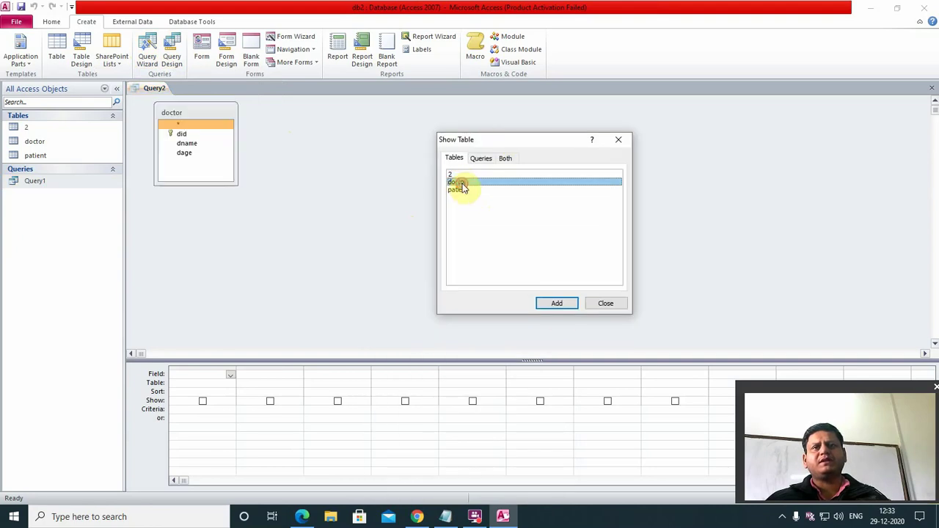
left_click(557, 303)
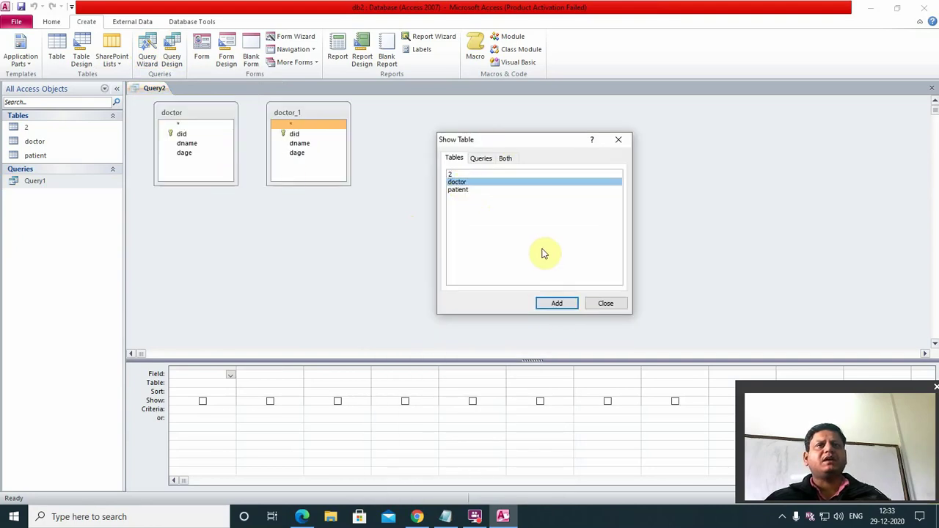
left_click(608, 304)
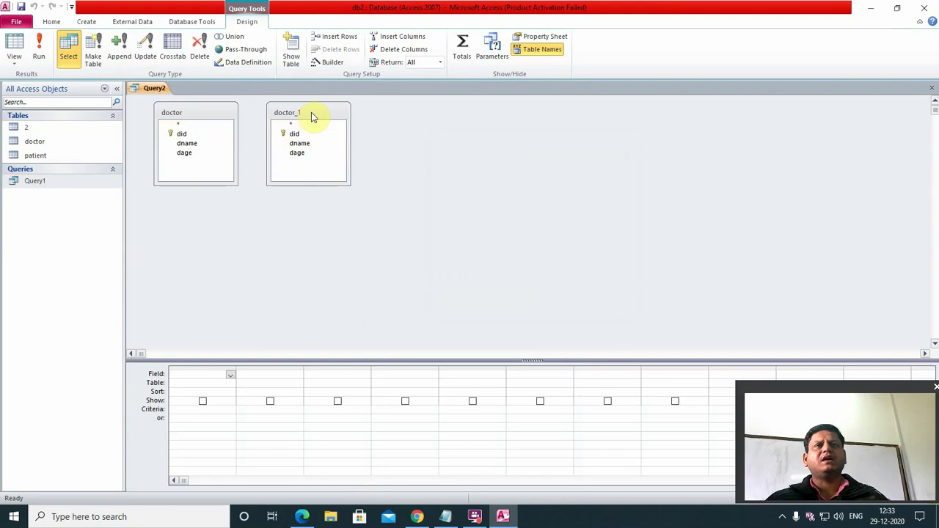
key("Delete")
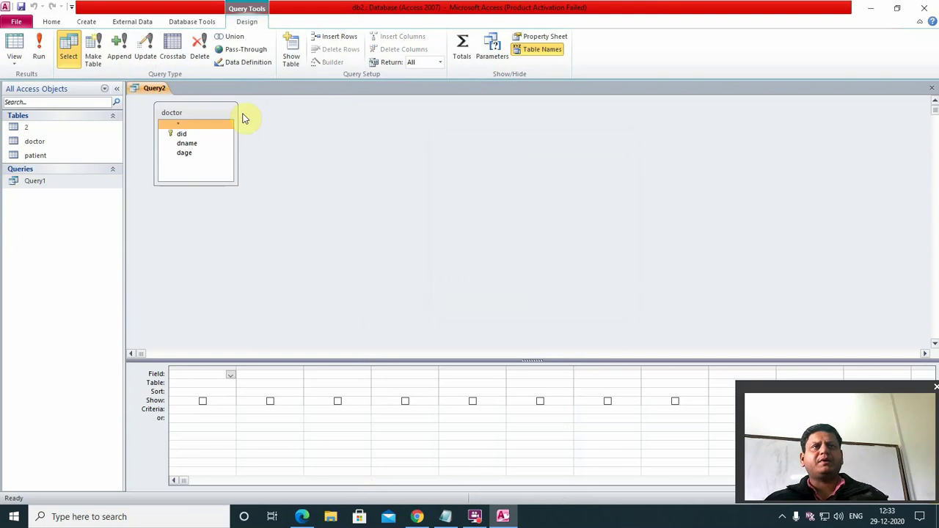
- Add the did, dname and dage fields of the doctor table to the query grid
double_click(184, 134)
double_click(187, 143)
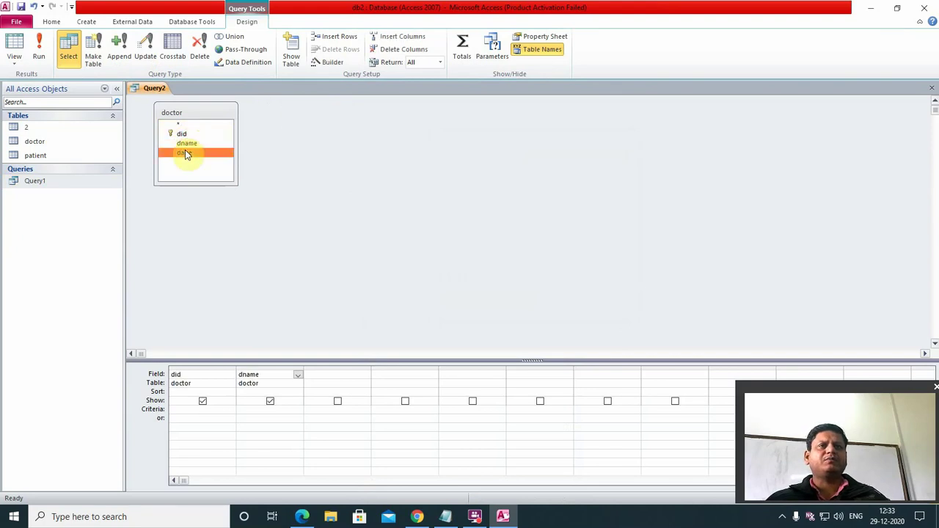
double_click(185, 151)
- Set the dname criterion to *r, run the query, and return to Design view
left_click(190, 409)
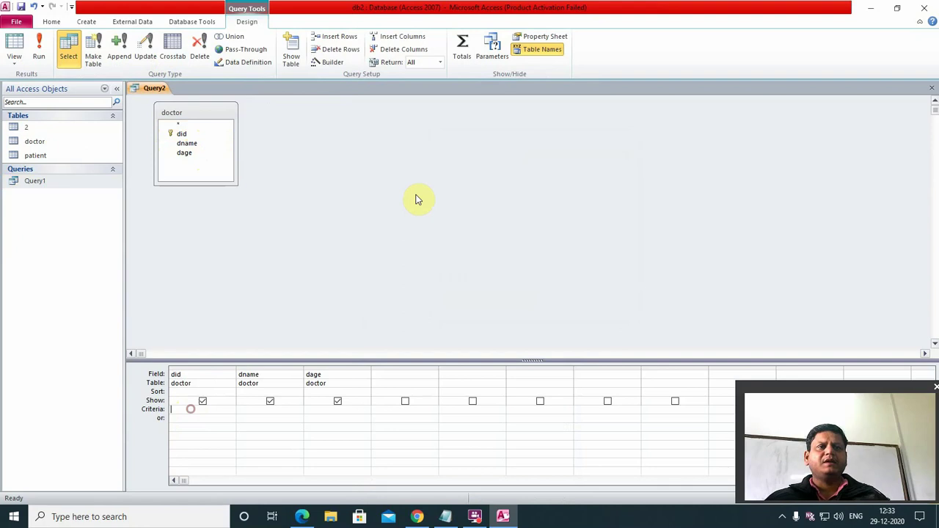
left_click(262, 410)
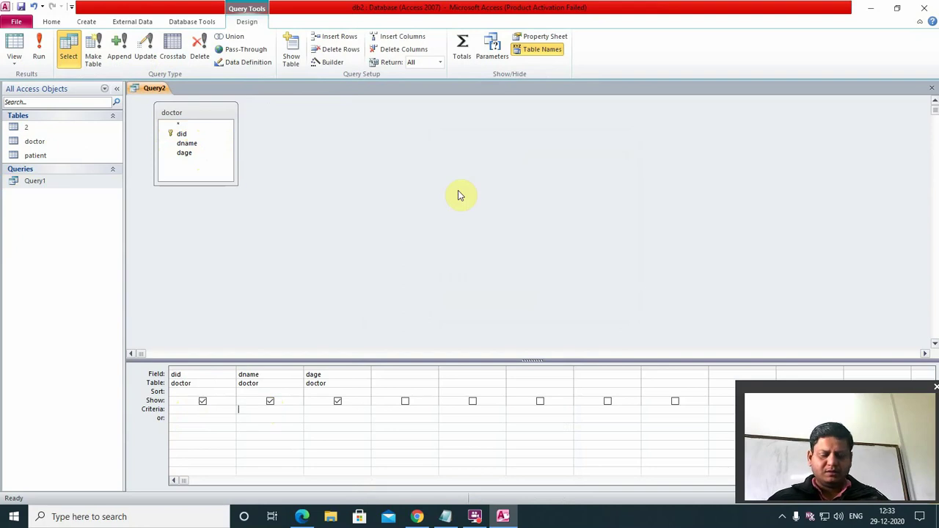
left_click(382, 237)
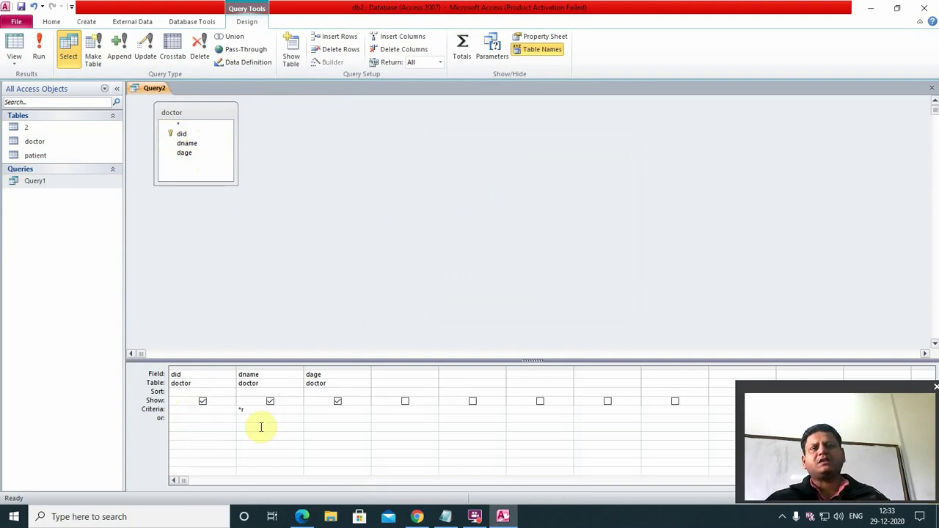
left_click(39, 48)
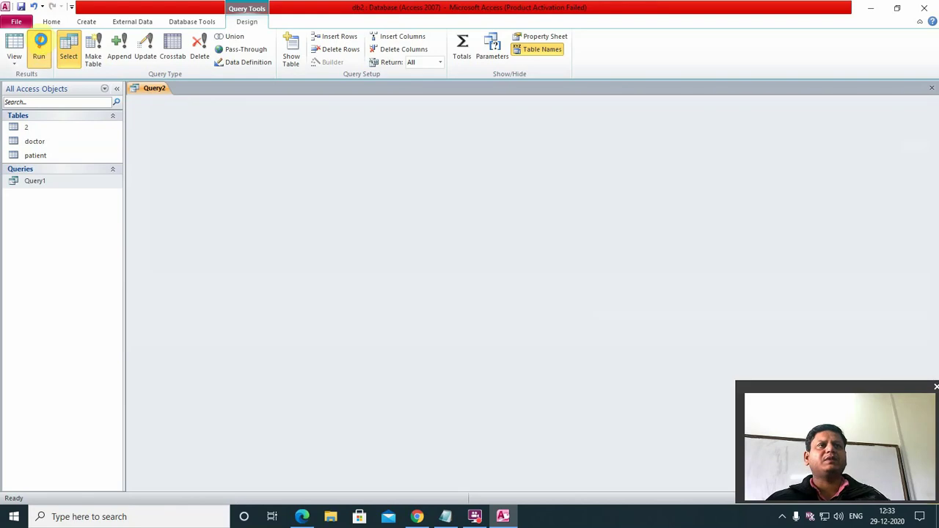
left_click(18, 64)
left_click(40, 185)
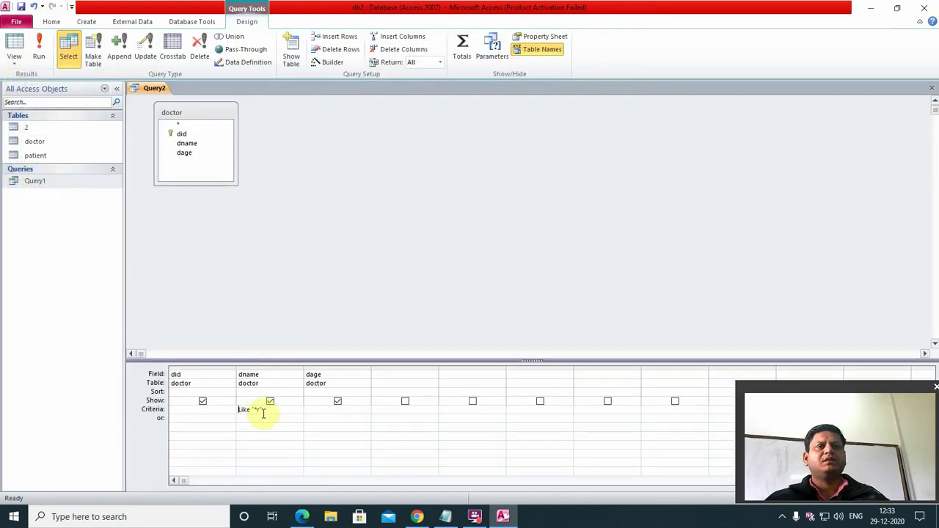
- Replace the dname criterion with s*, run the query, and go back to Design view
left_click_drag(262, 417, 189, 409)
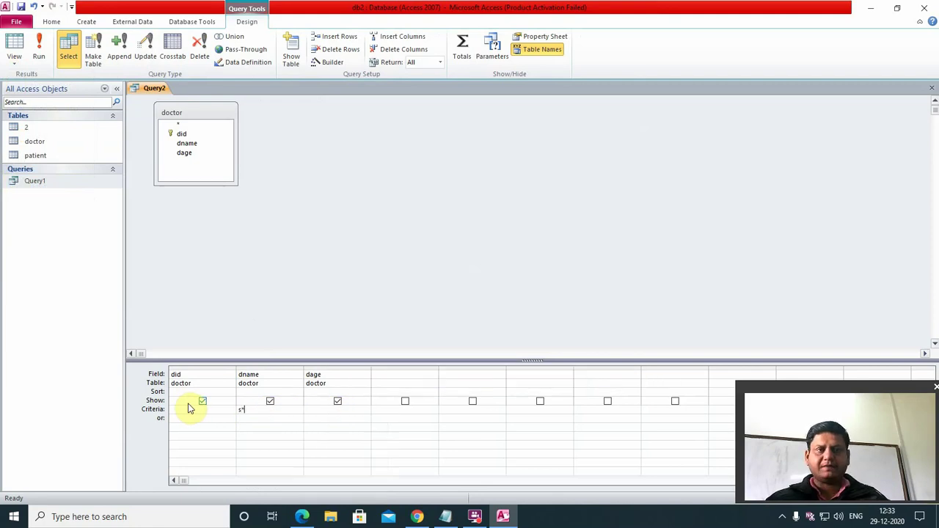
type("s*")
left_click(39, 56)
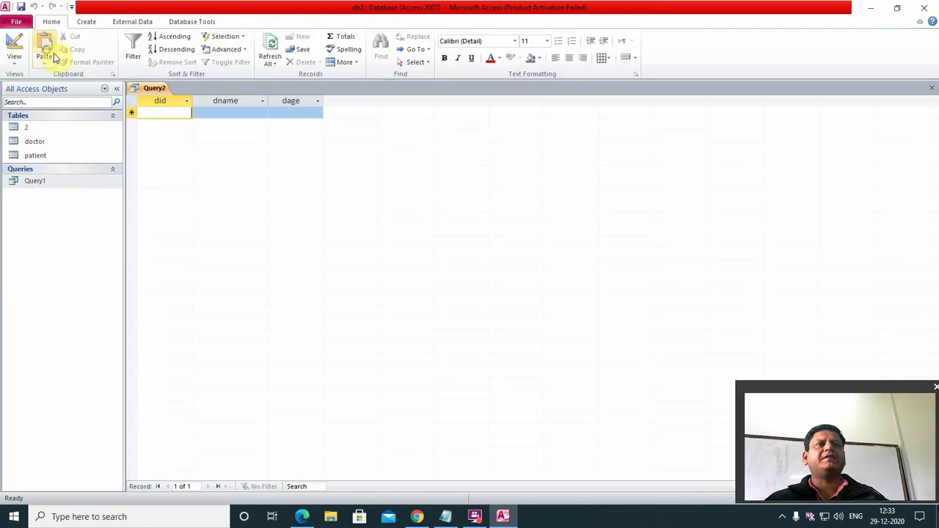
left_click(10, 68)
left_click(34, 184)
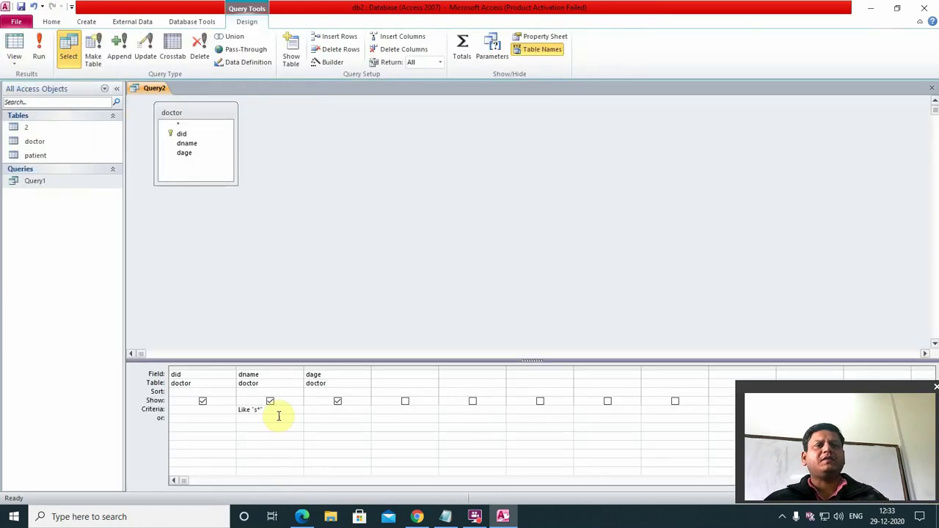
- Clear the dname criterion, run the query to list all doctor records, and reopen Design view
left_click_drag(279, 416, 222, 411)
key("Delete")
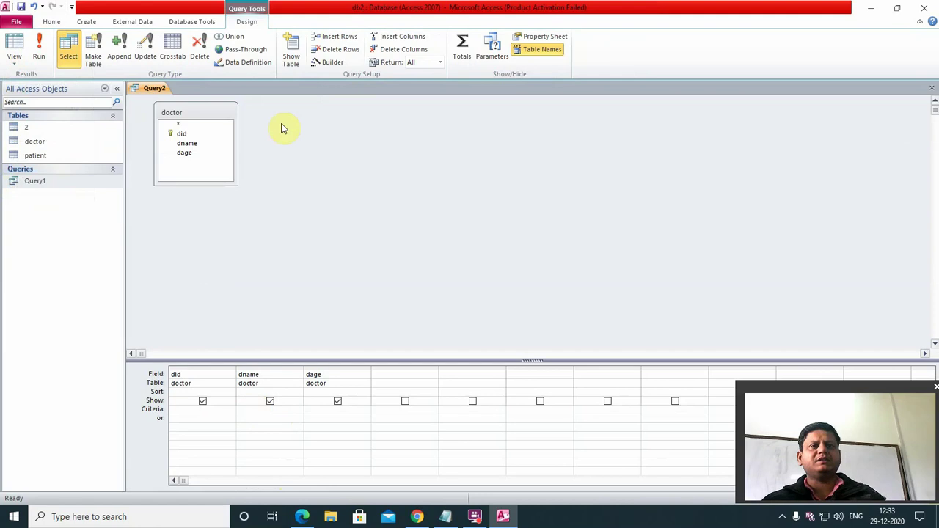
left_click(38, 45)
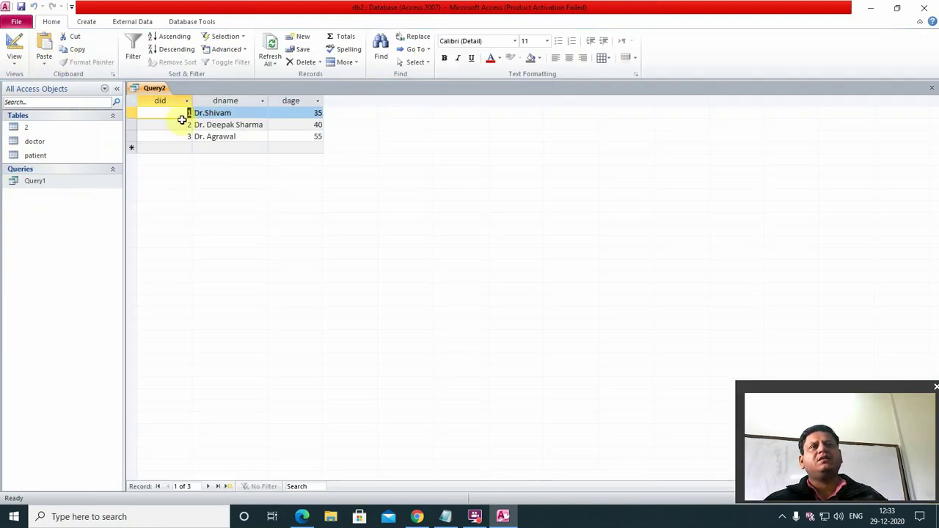
left_click(14, 63)
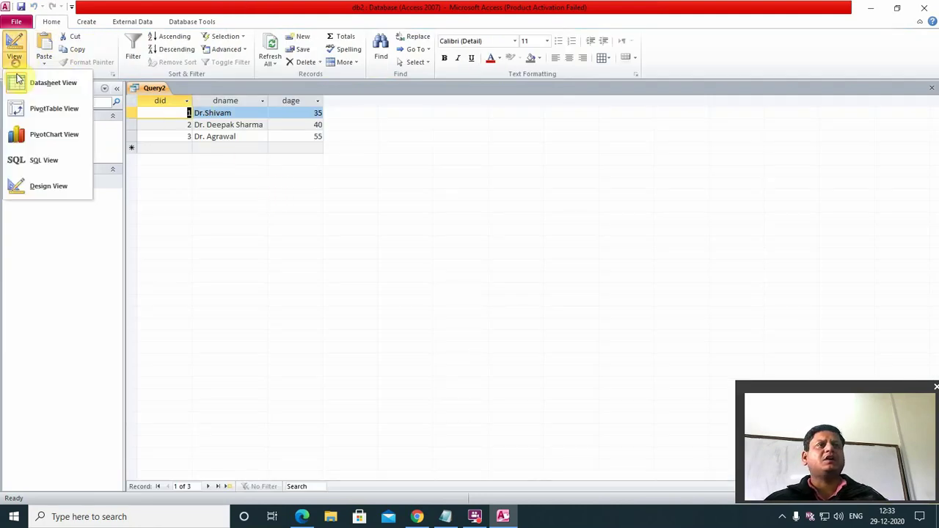
left_click(35, 188)
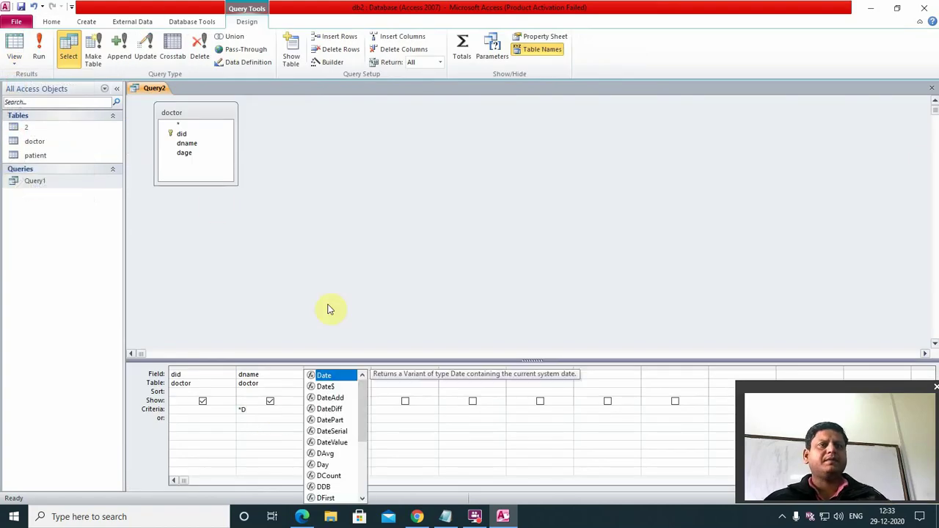
- Run the query with the dname criterion *D and return to its design
left_click(40, 45)
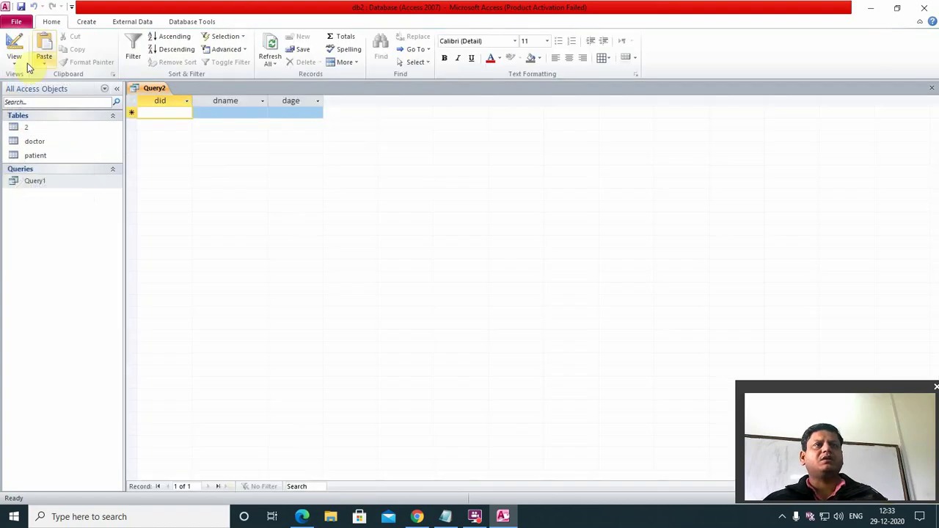
left_click(16, 63)
left_click(35, 188)
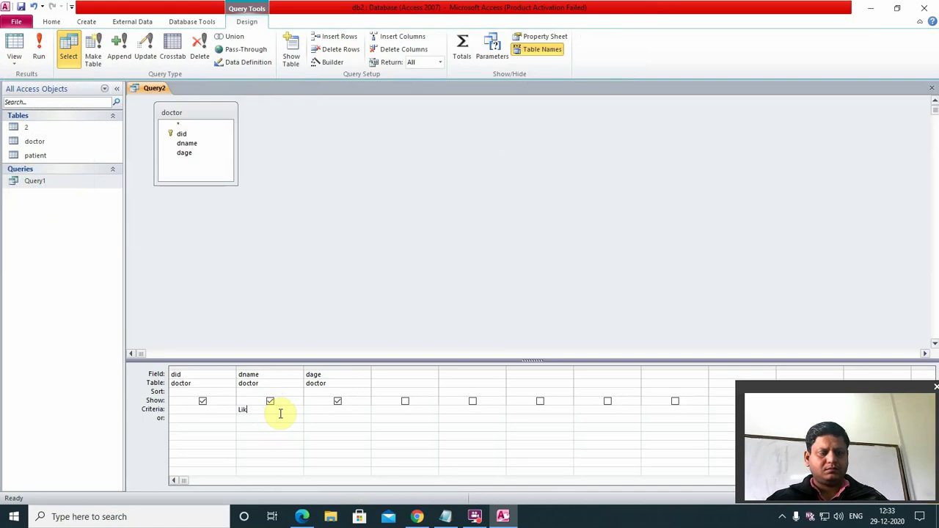
- Change the dname criterion to D* and run the query
type("D")
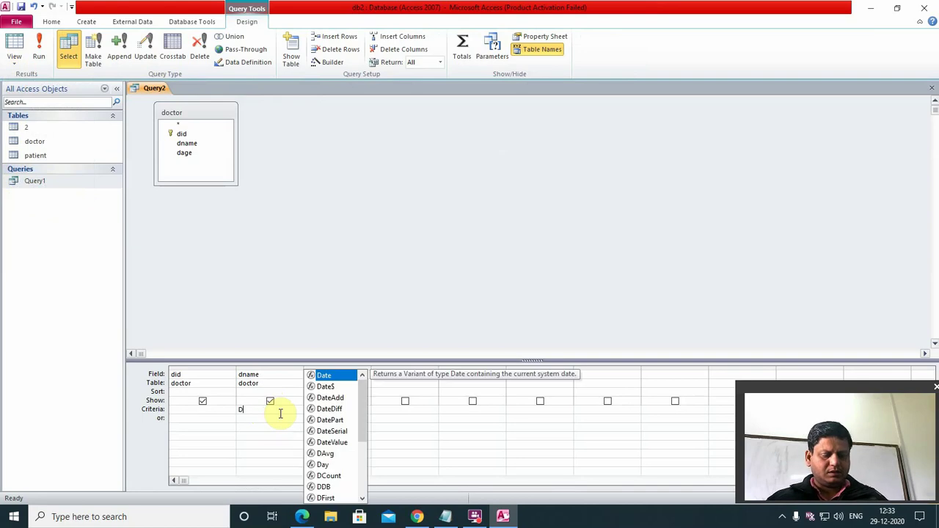
type("*")
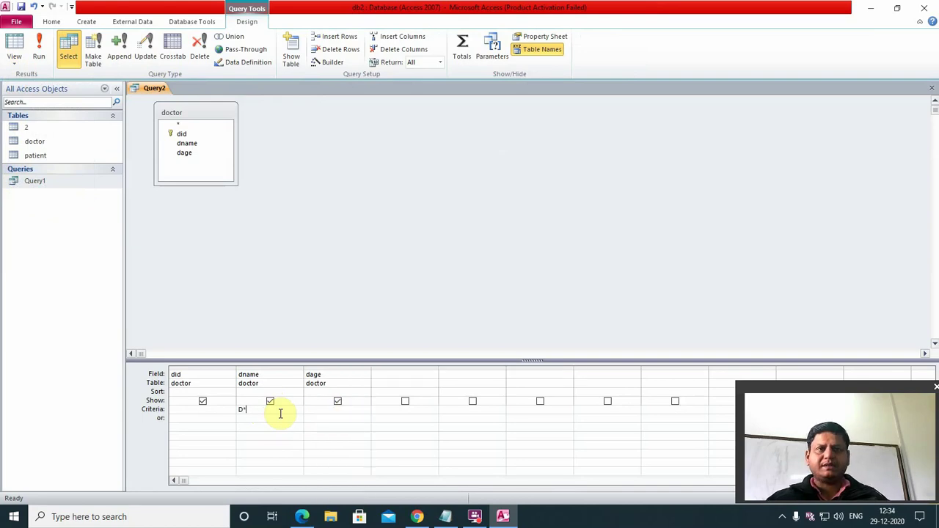
left_click(42, 43)
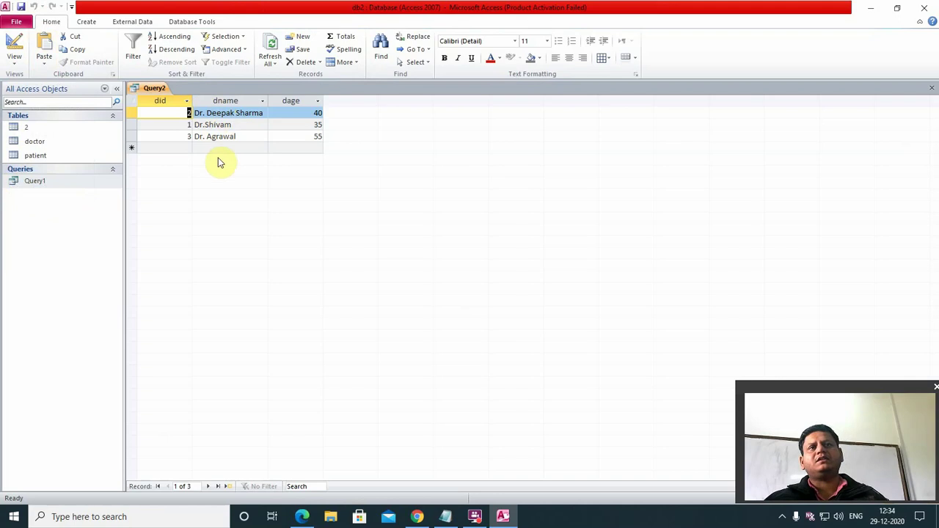
- Return the query to Design view and close it without saving
left_click(13, 67)
left_click(63, 184)
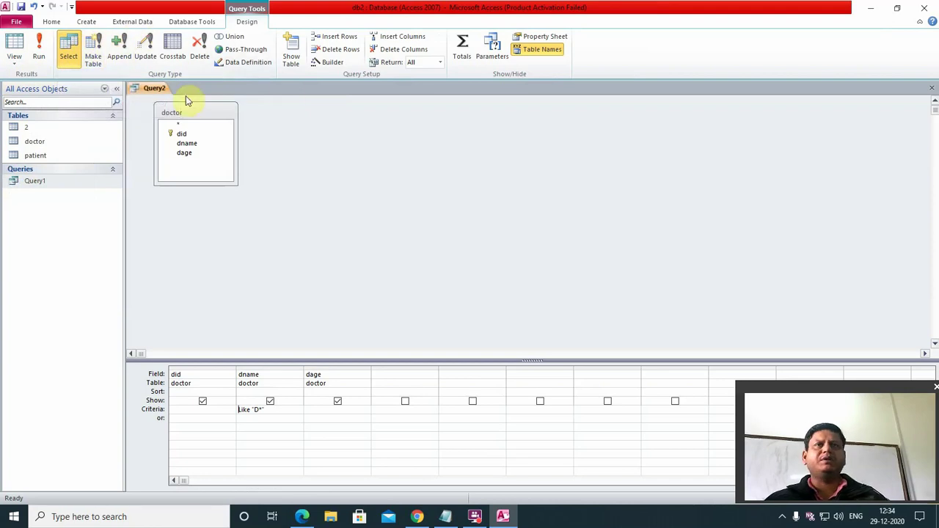
left_click(934, 89)
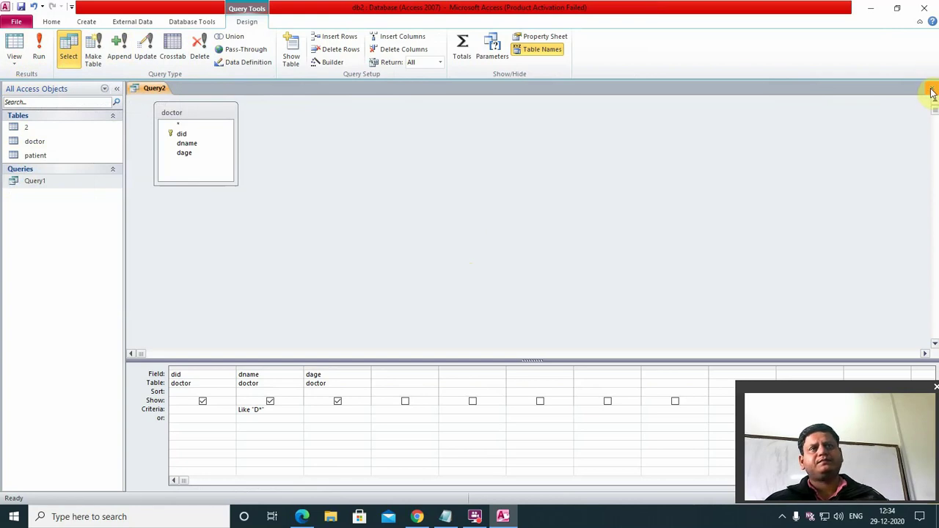
left_click(472, 290)
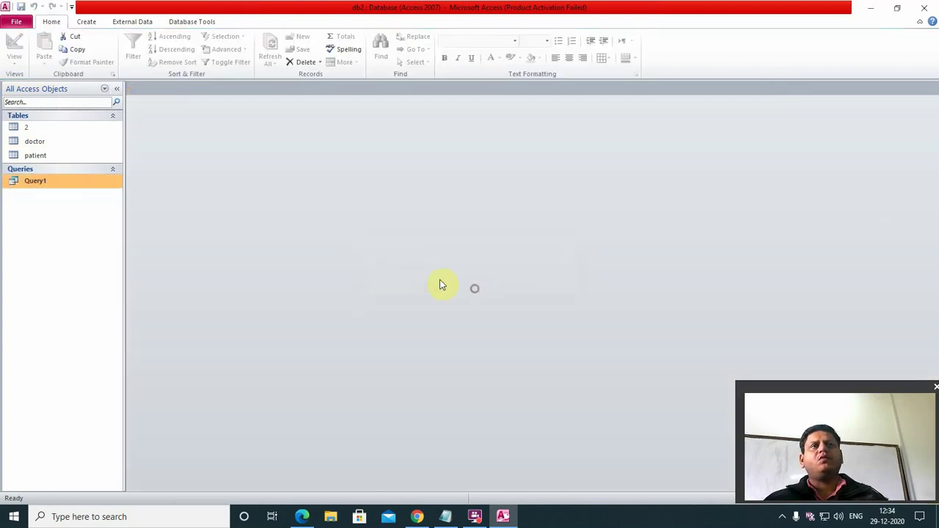
- Start the Simple Query Wizard and choose the doctor table as the source
left_click(86, 21)
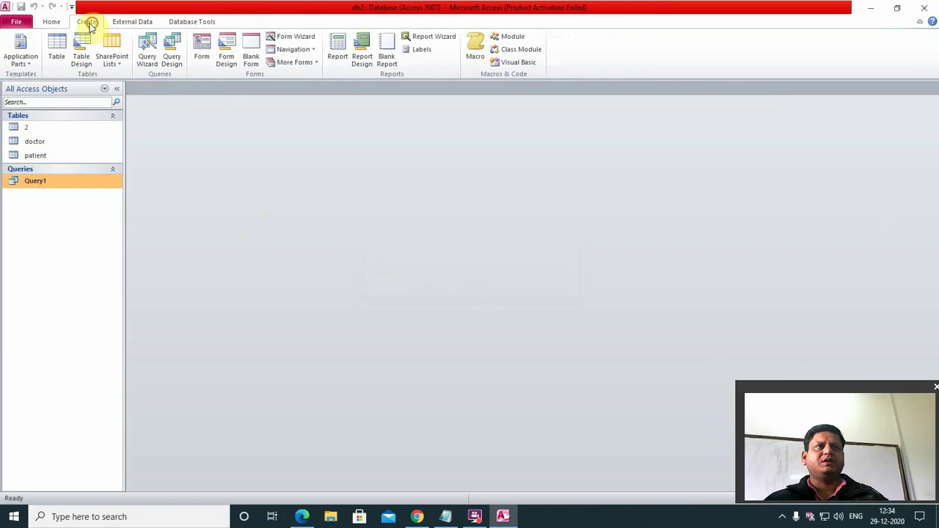
left_click(147, 55)
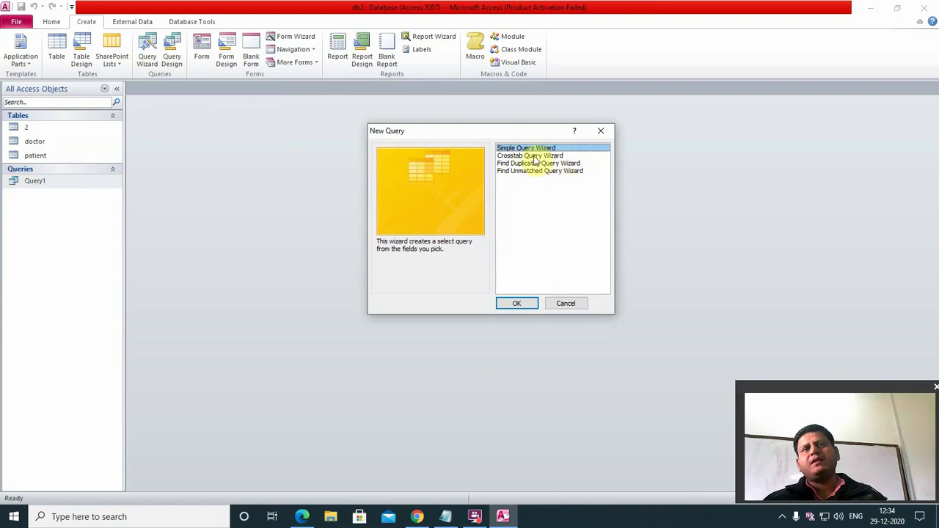
left_click(506, 304)
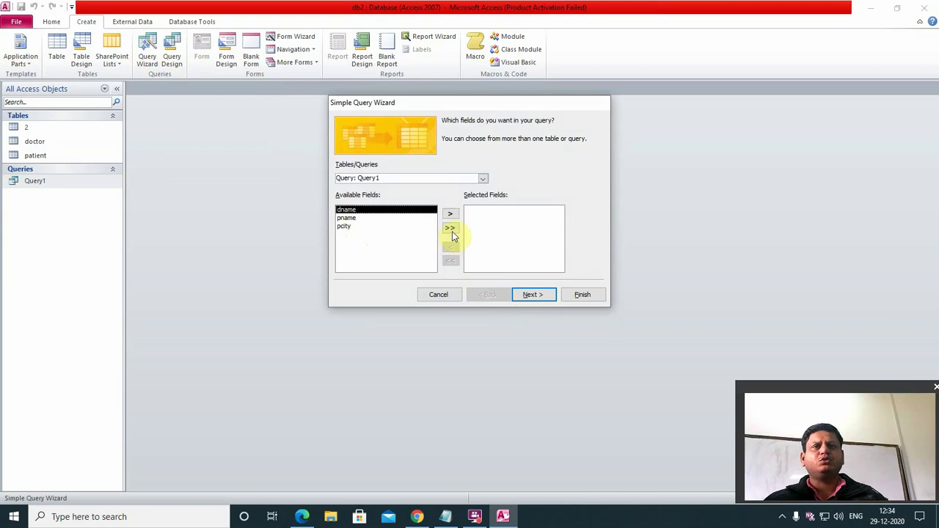
left_click(481, 180)
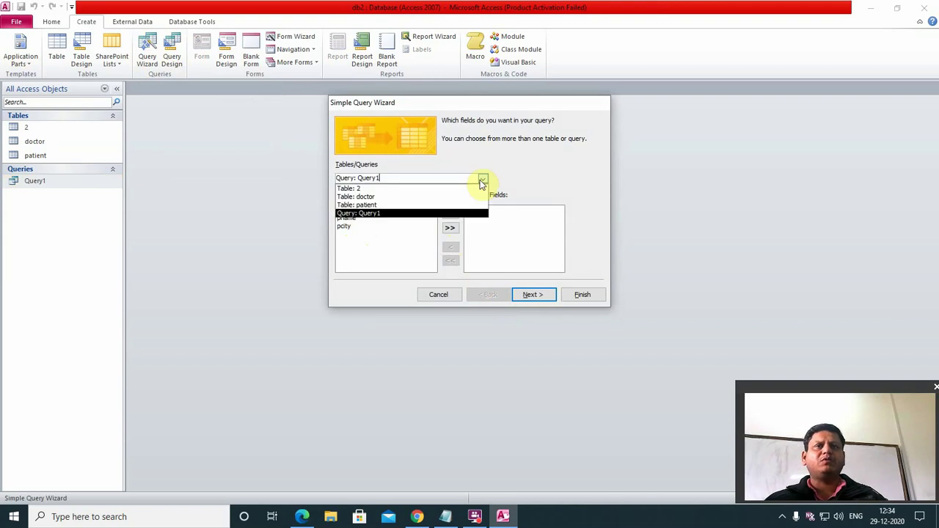
left_click(482, 181)
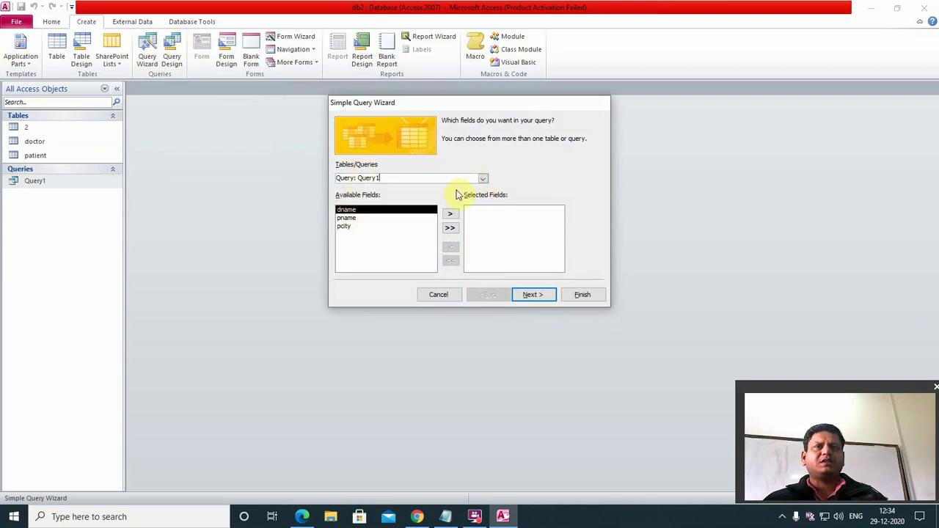
left_click(482, 179)
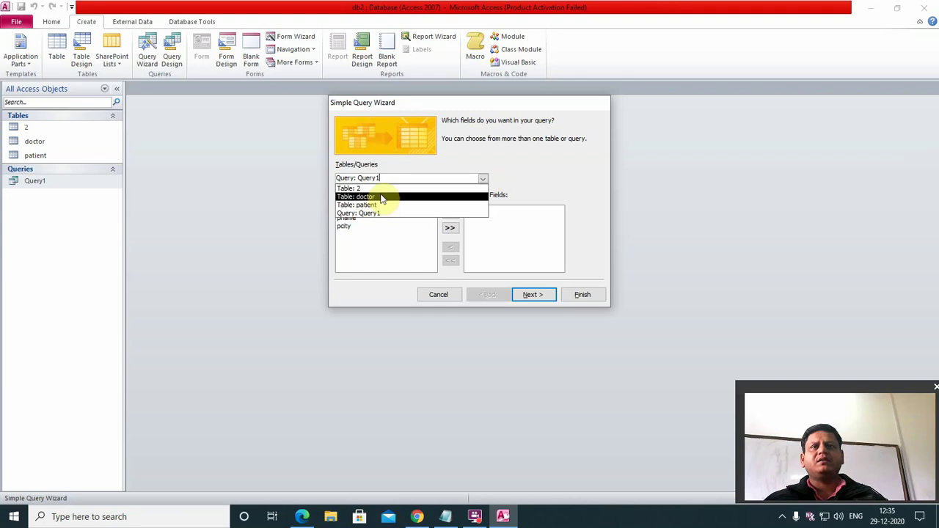
left_click(381, 195)
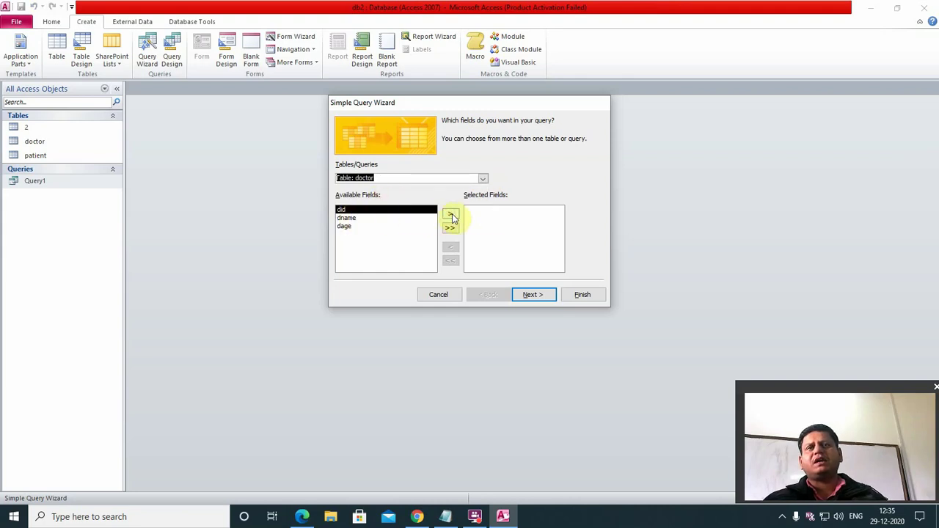
- Add the did, dname and dage fields and finish the wizard as a Detail query
left_click(451, 215)
left_click(450, 215)
left_click(450, 215)
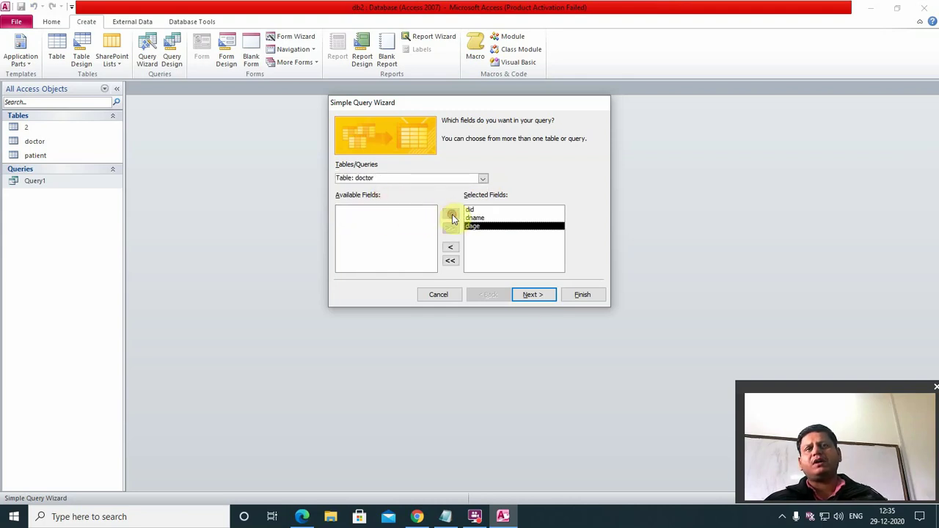
left_click(532, 297)
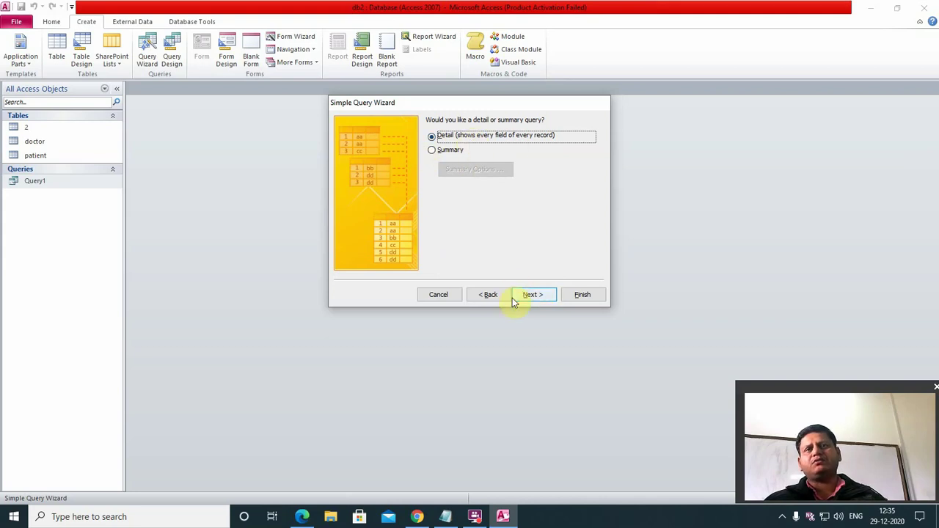
left_click(534, 294)
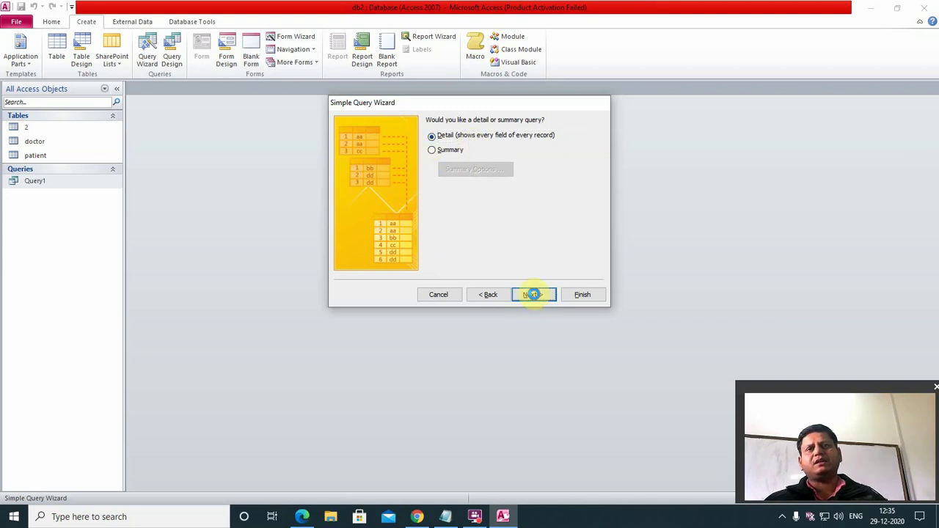
left_click(582, 295)
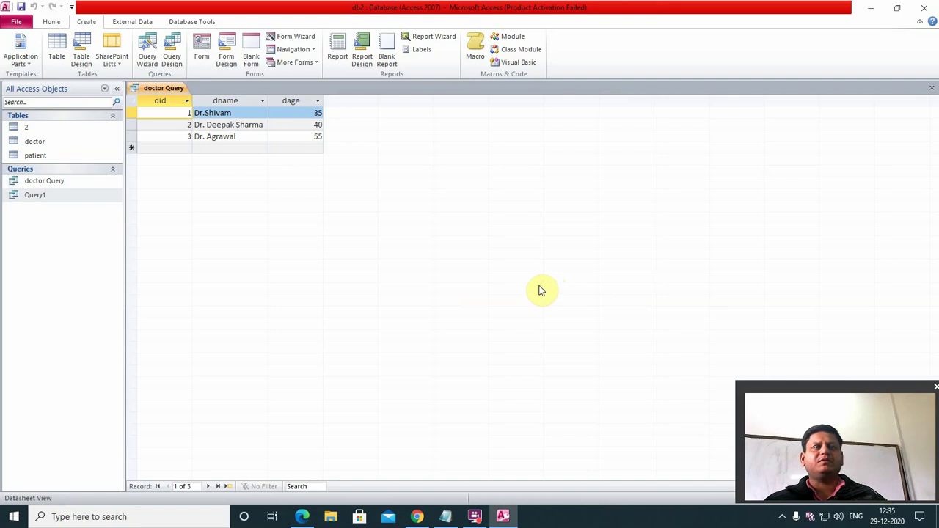
- Close the doctor Query datasheet and open the recent database Database2
left_click(934, 89)
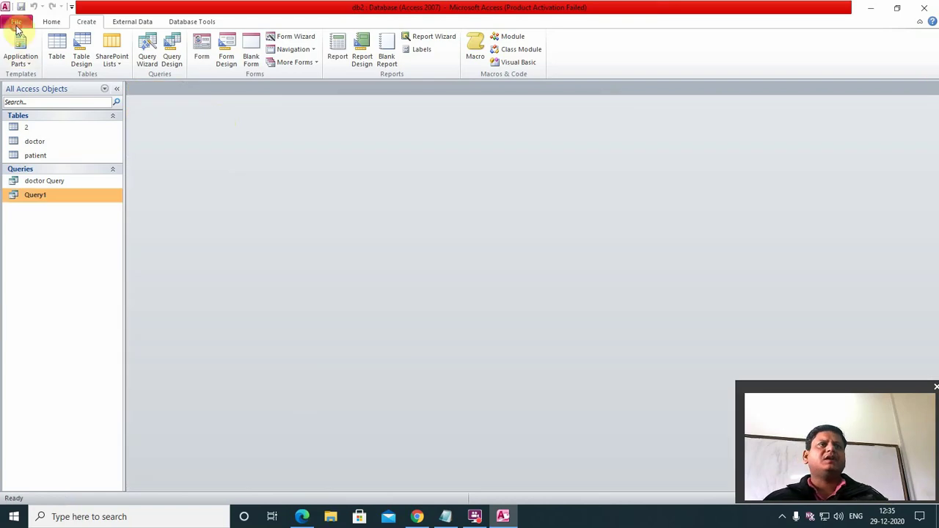
left_click(16, 22)
left_click(42, 142)
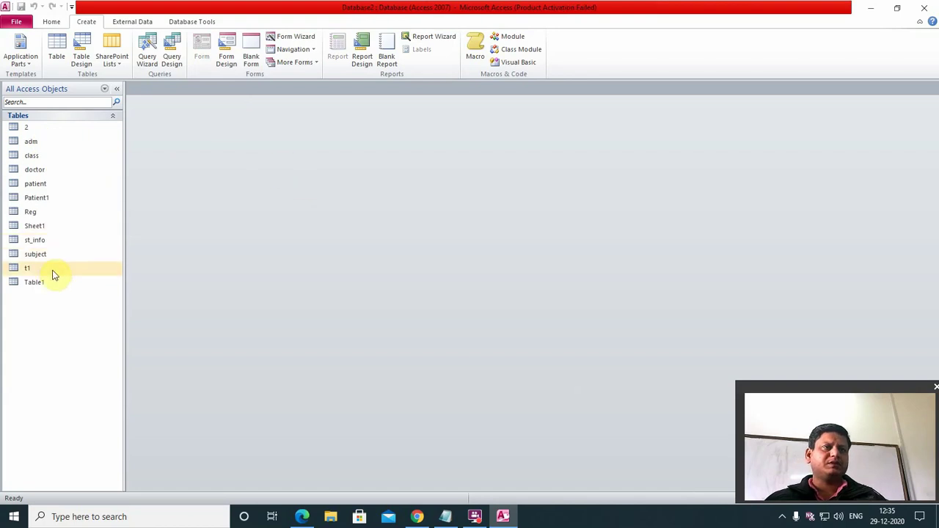
- Open the st_info table to view its records and close it
double_click(30, 240)
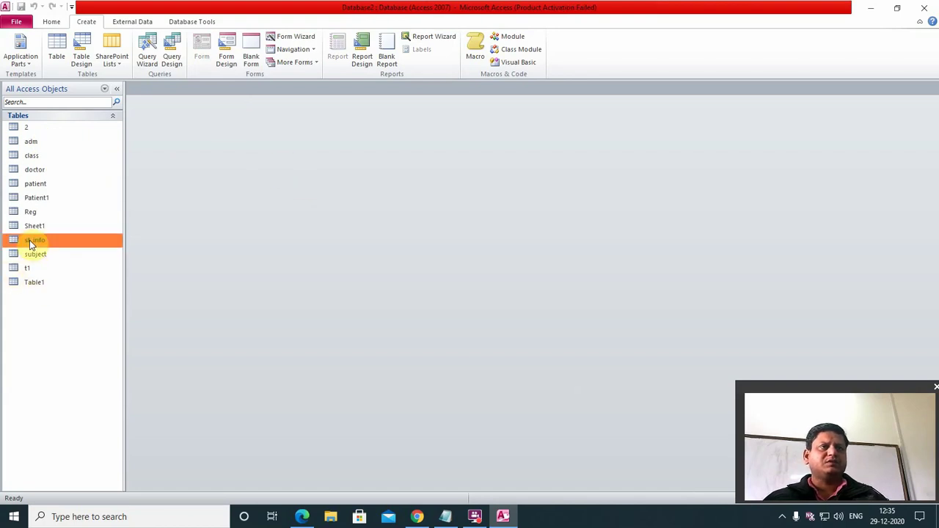
left_click(932, 87)
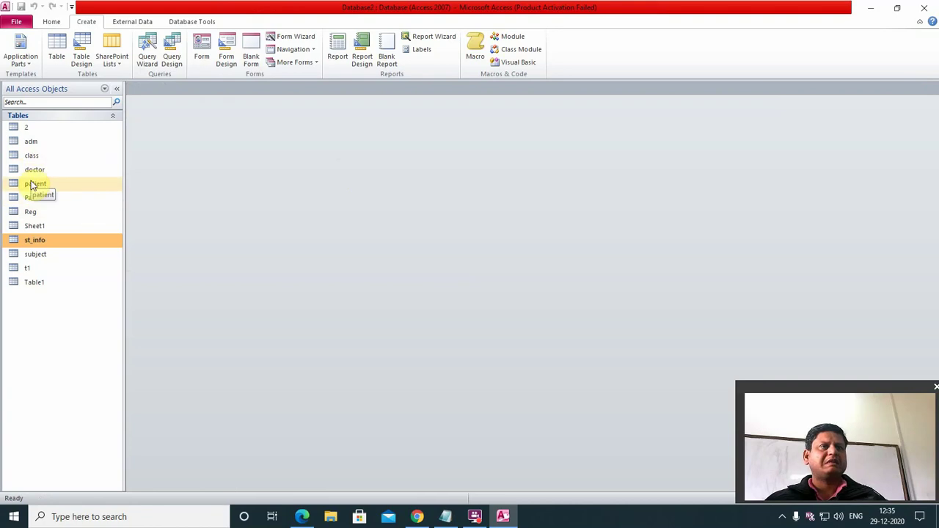
- Examine the records of the t1, Reg, class and Sheet1 tables one after another, closing each table
double_click(27, 268)
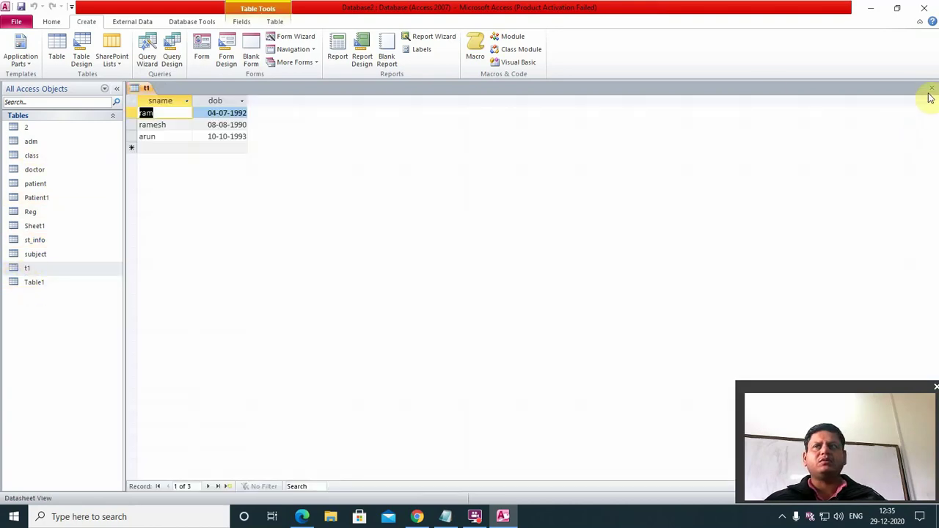
left_click(931, 89)
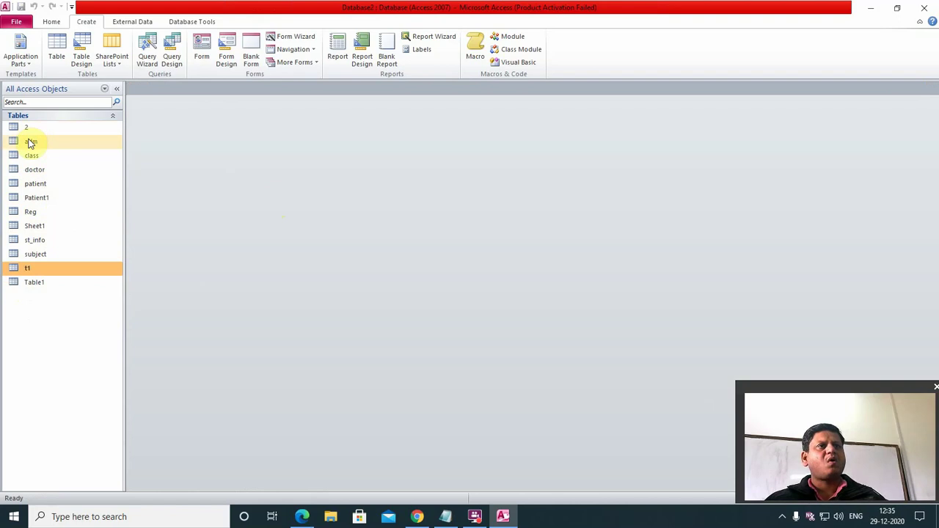
double_click(30, 212)
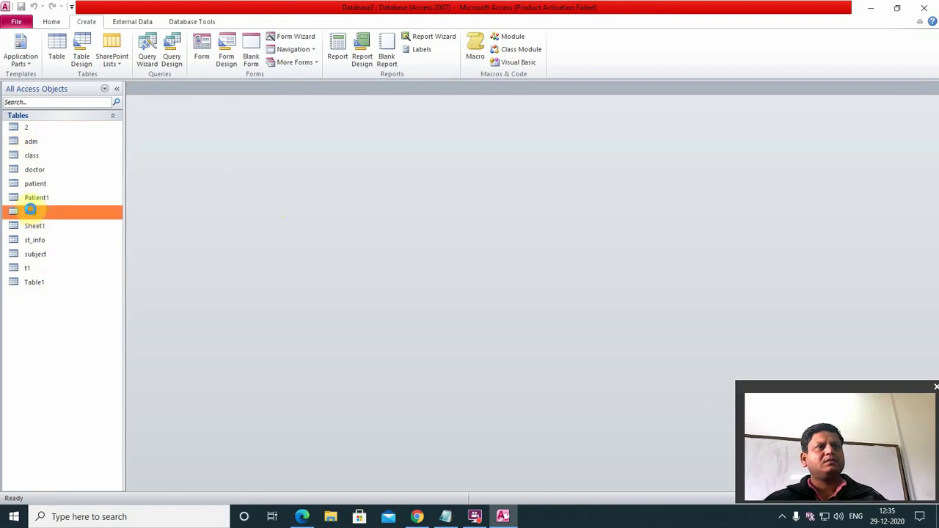
left_click(930, 88)
double_click(34, 156)
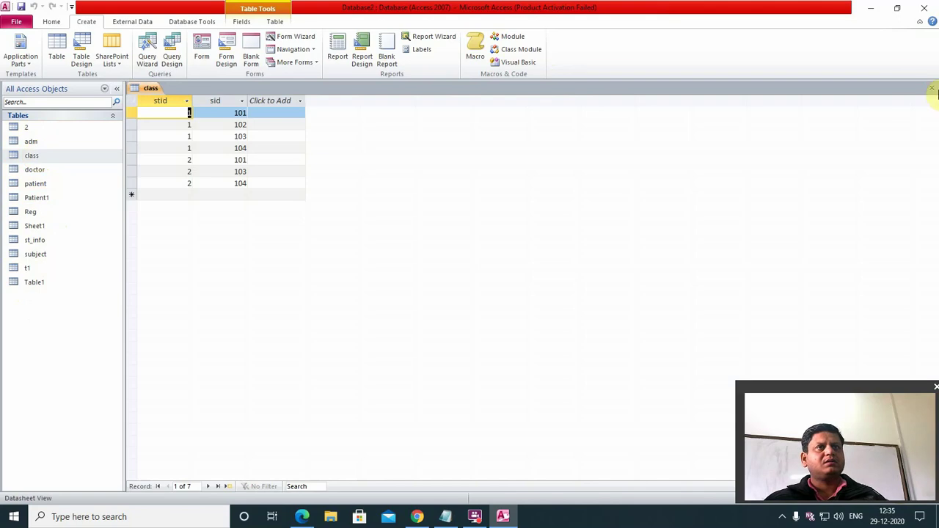
left_click(932, 88)
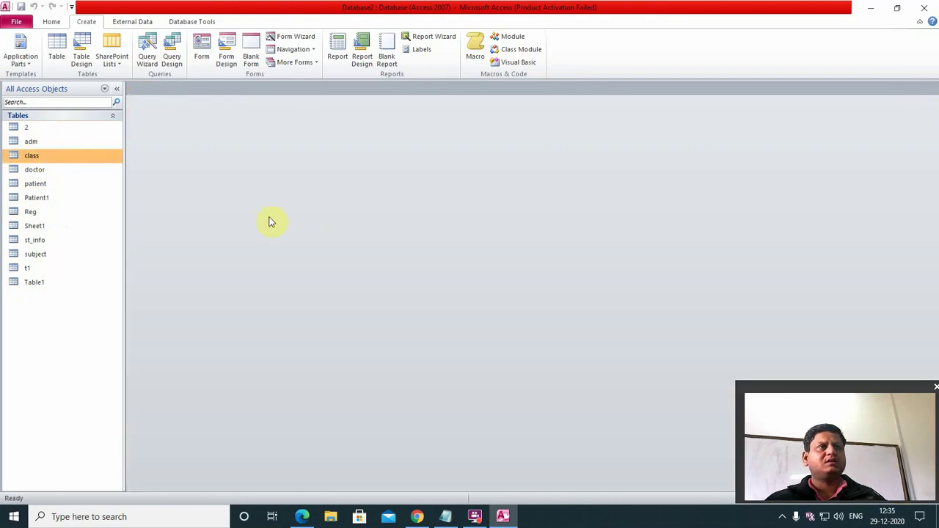
double_click(41, 224)
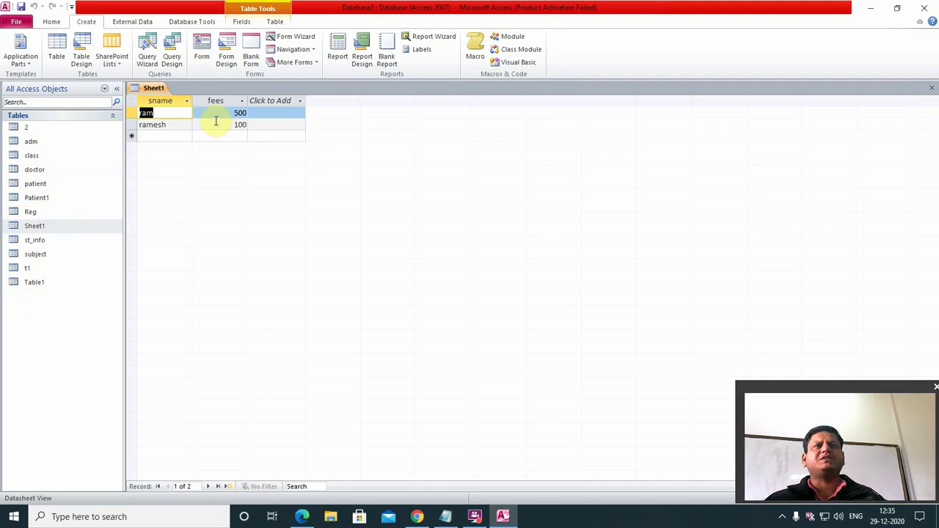
left_click(932, 90)
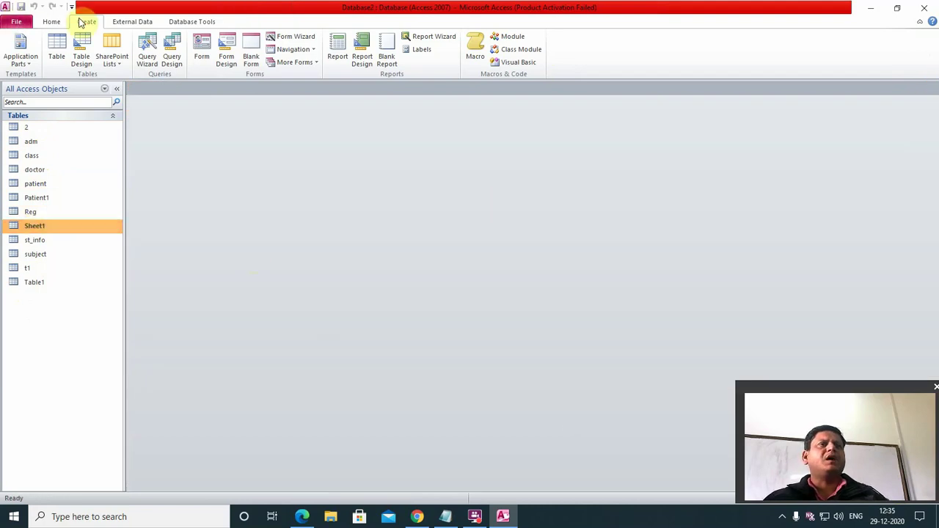
- Start the Simple Query Wizard on the Sheet1 table and include all its fields, sname and fees
left_click(145, 49)
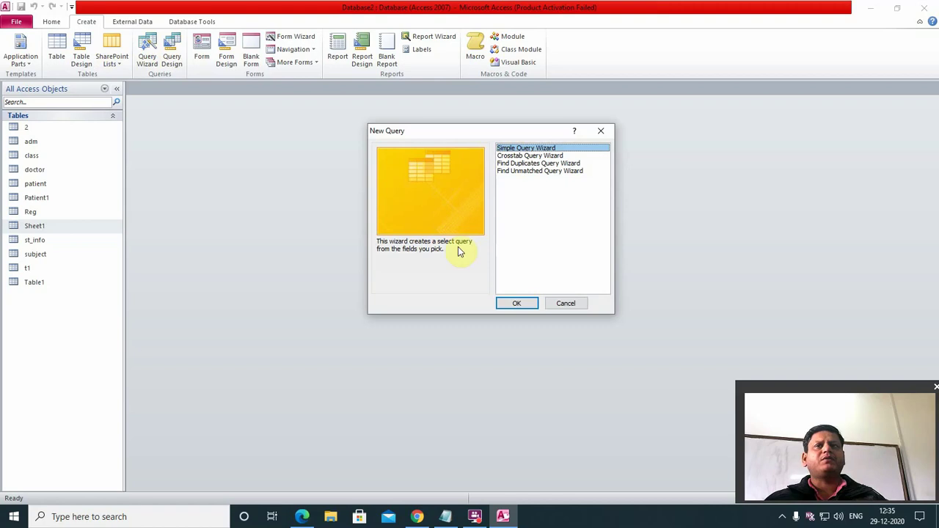
left_click(517, 304)
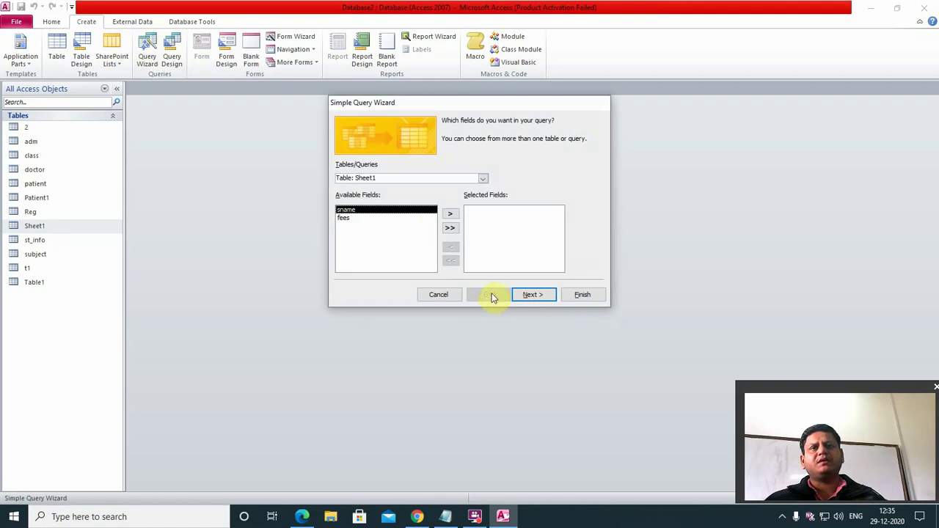
left_click(450, 227)
left_click(531, 294)
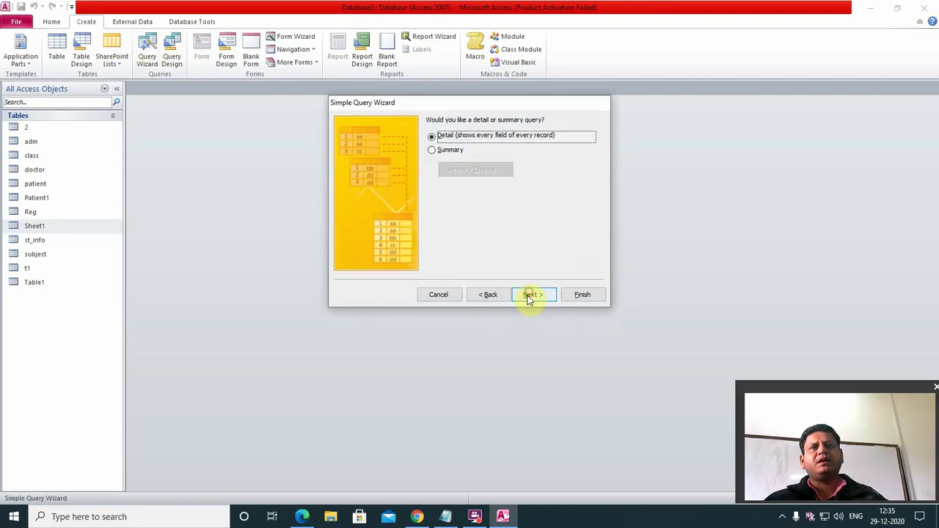
- Create a Summary query calculating the Sum, Avg, Min and Max of fees, and close its datasheet after viewing it
left_click(446, 152)
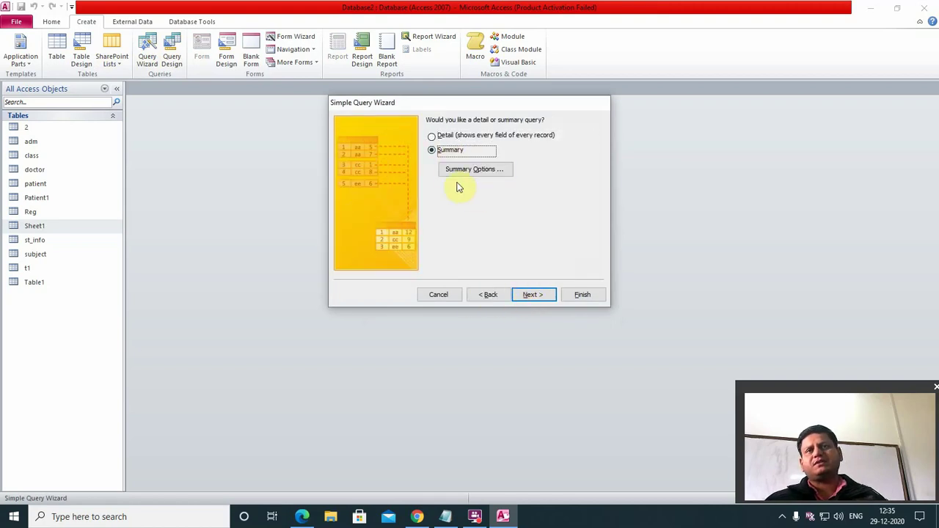
left_click(472, 169)
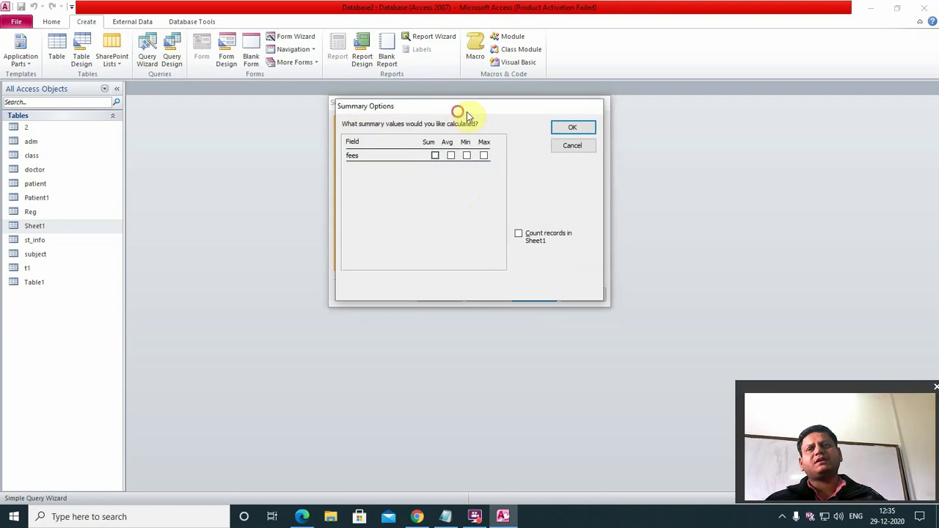
left_click_drag(467, 113, 502, 109)
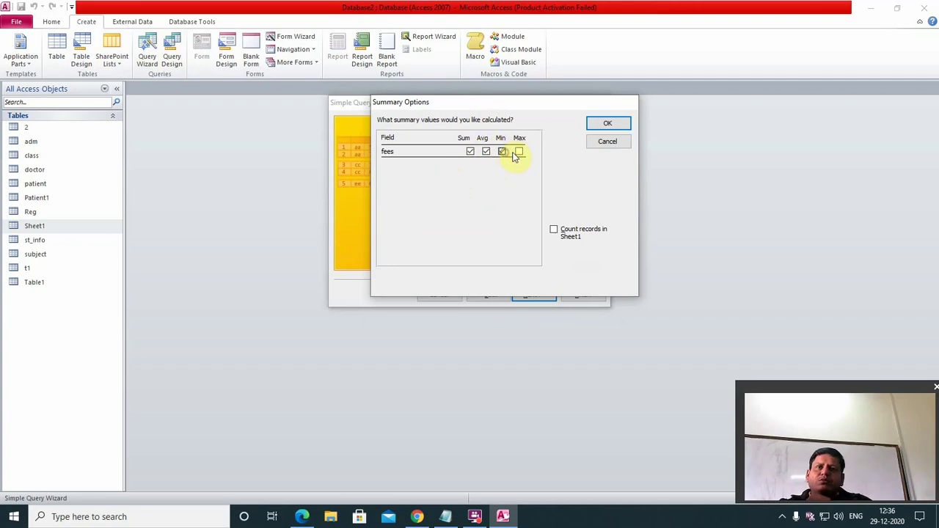
left_click(607, 123)
left_click(534, 294)
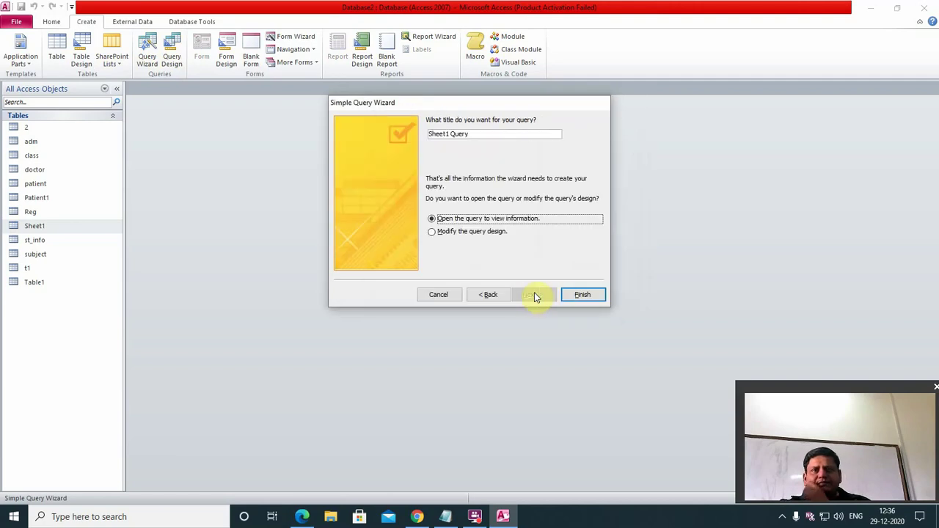
left_click(590, 296)
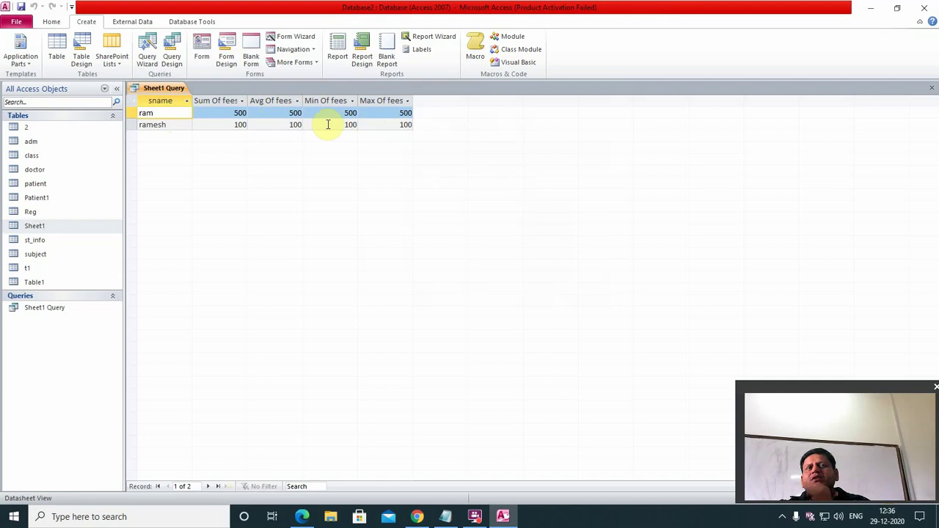
left_click(931, 91)
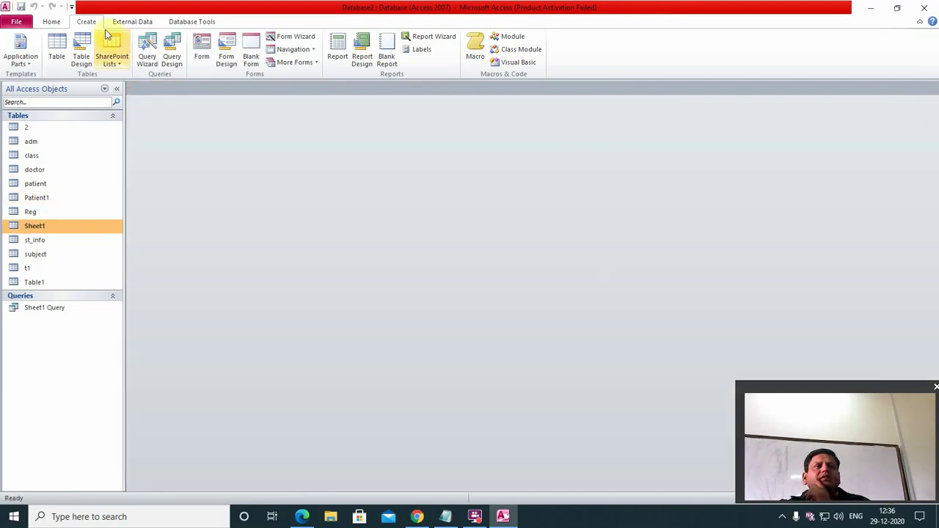
- Start the Find Duplicates Query Wizard and choose the st_info table to search for duplicate values
left_click(145, 53)
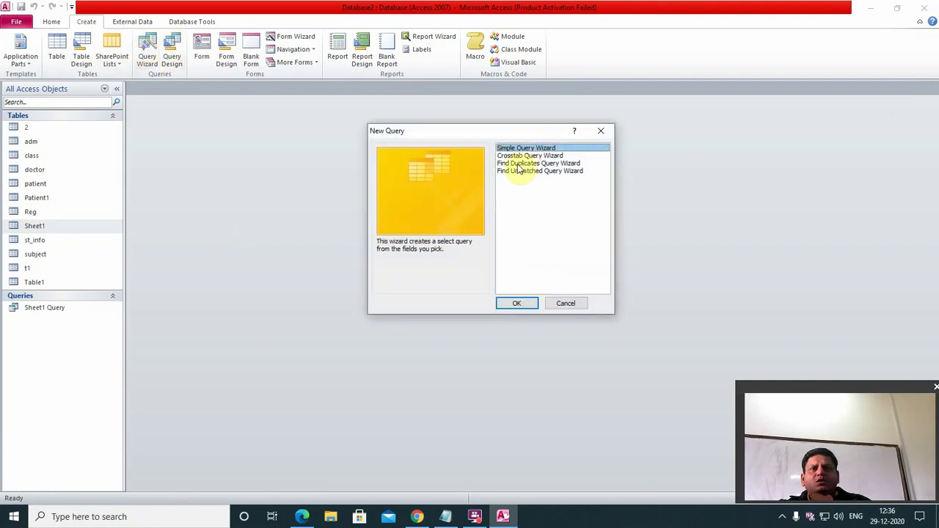
left_click(518, 165)
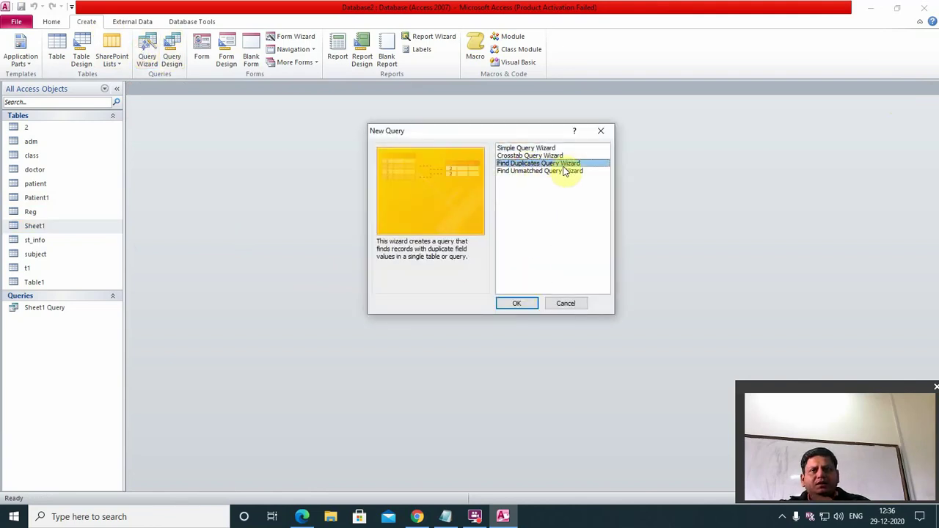
left_click(518, 303)
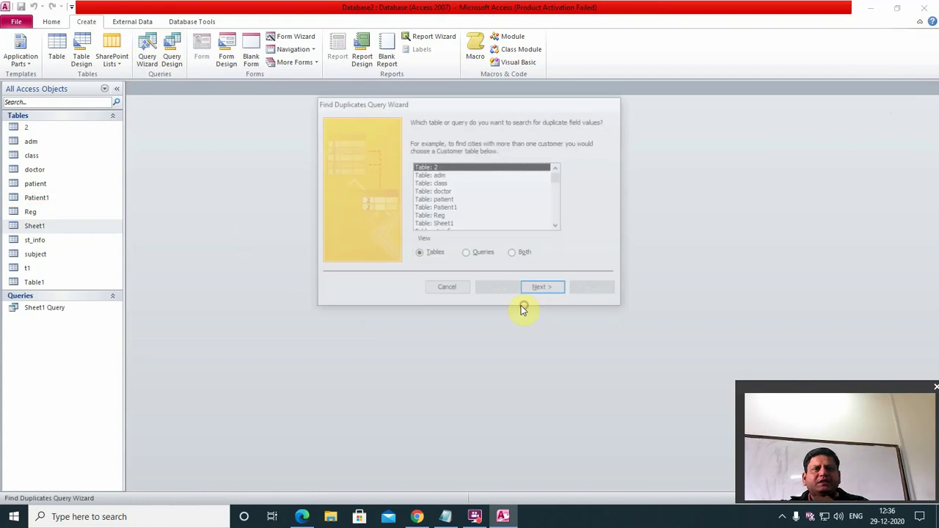
left_click(452, 192)
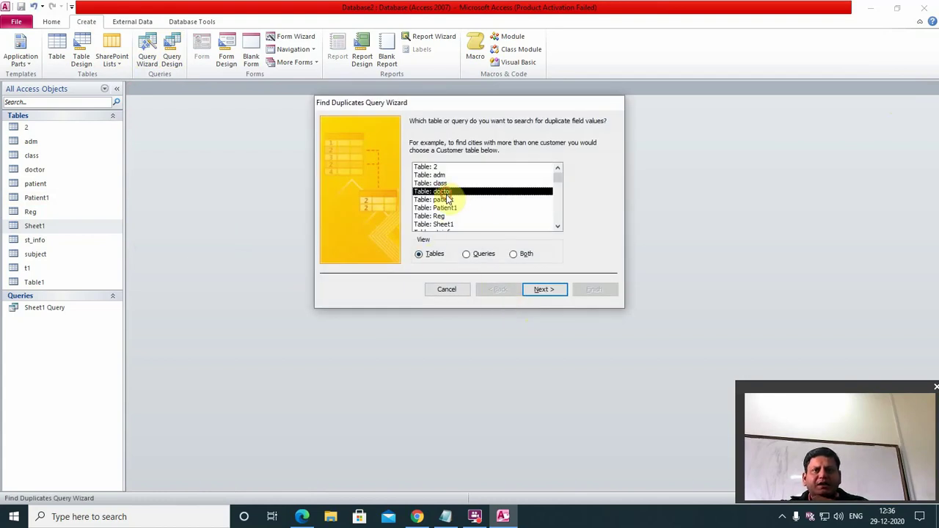
left_click(449, 199)
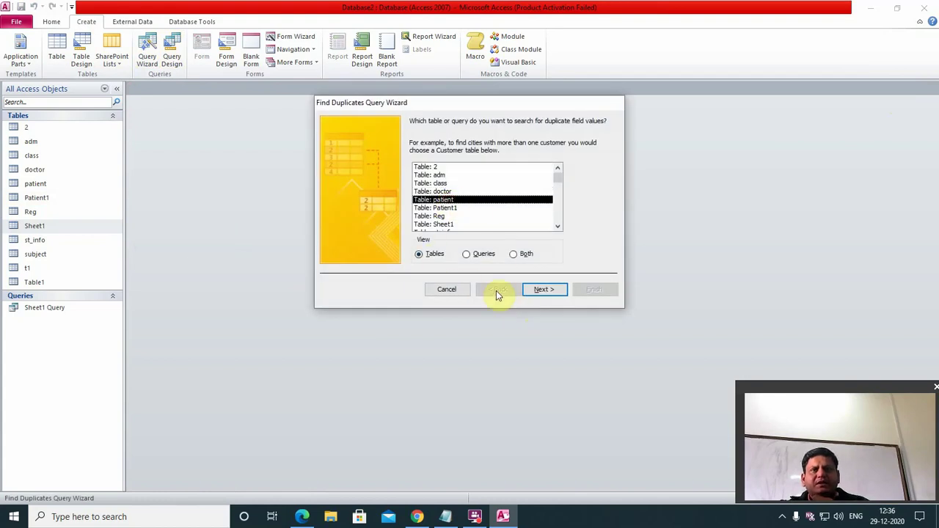
left_click(557, 227)
double_click(558, 227)
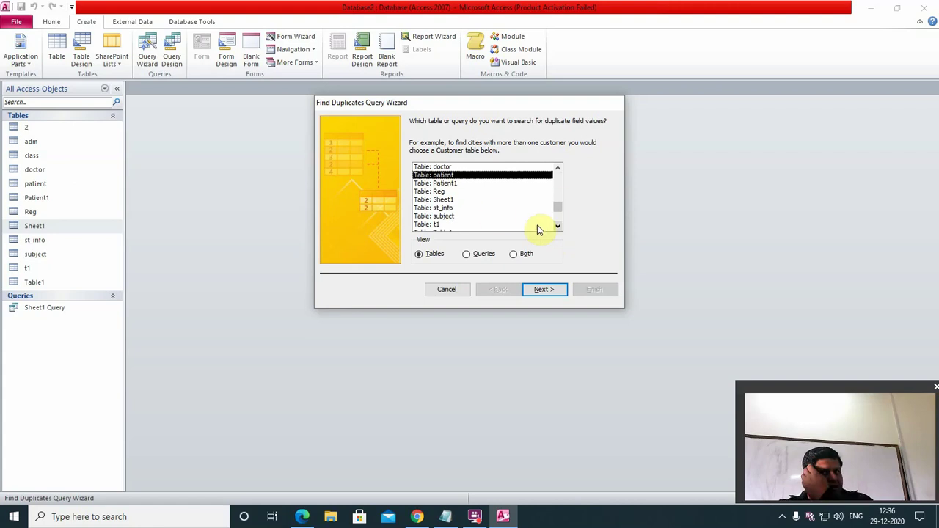
left_click(462, 208)
left_click(541, 290)
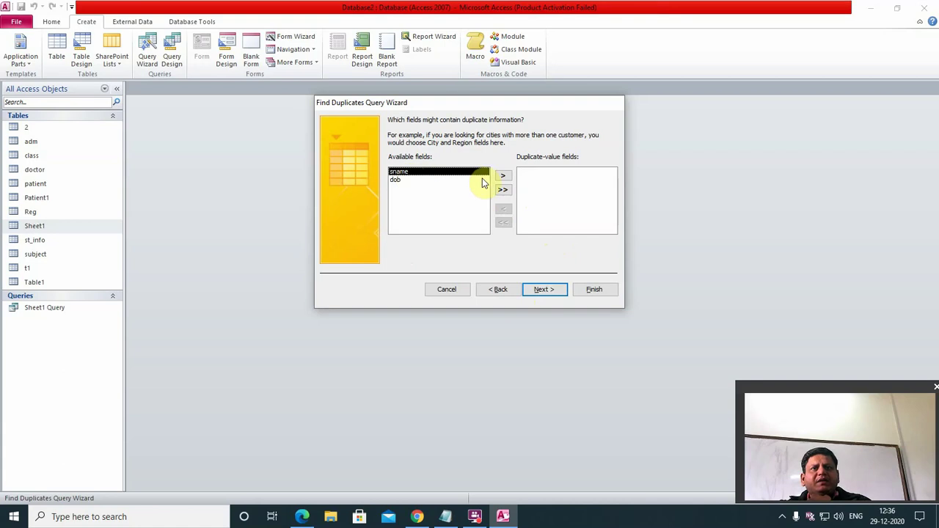
- Set sname as the duplicate-value field and dob as an additional field, finish the wizard and close the query results
left_click(504, 179)
left_click(541, 291)
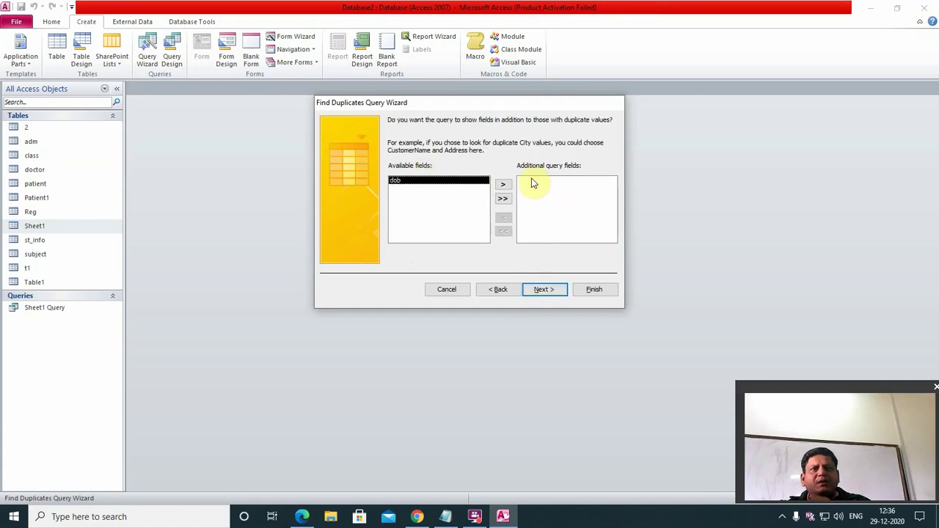
left_click(503, 186)
left_click(550, 291)
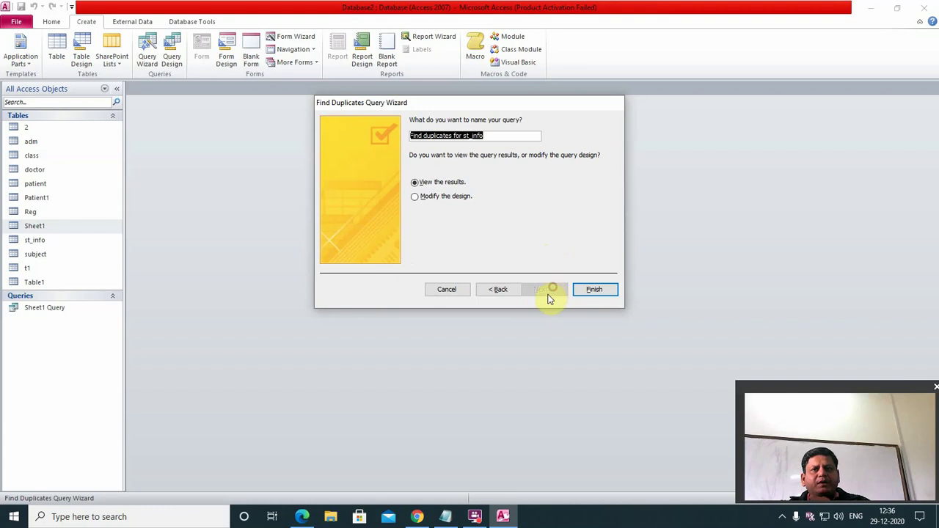
left_click(593, 290)
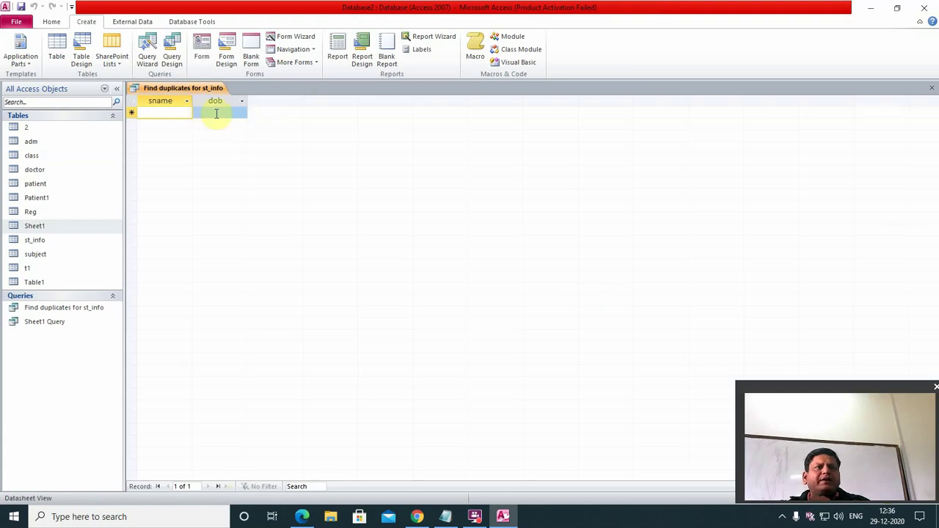
left_click(932, 88)
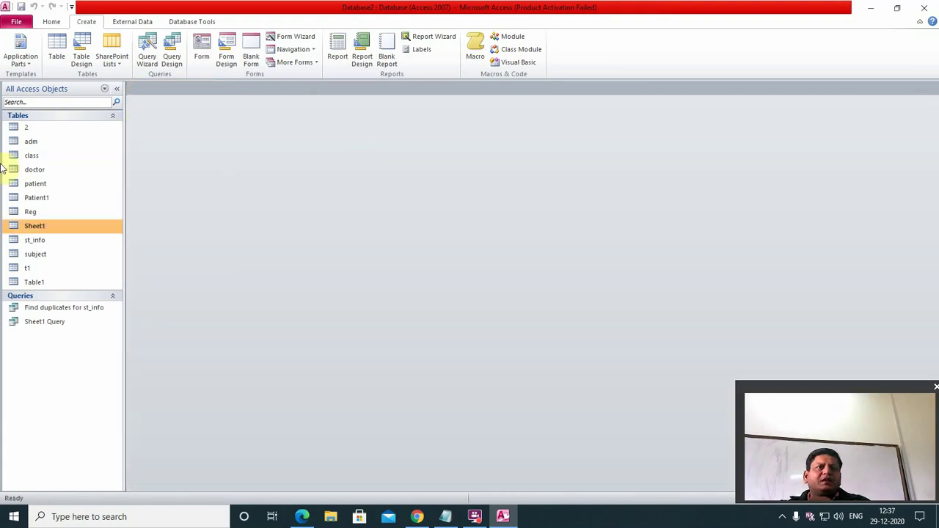
- Compare the st_info table with the Find duplicates for st_info query, inspecting the query in Design View before closing it
double_click(31, 241)
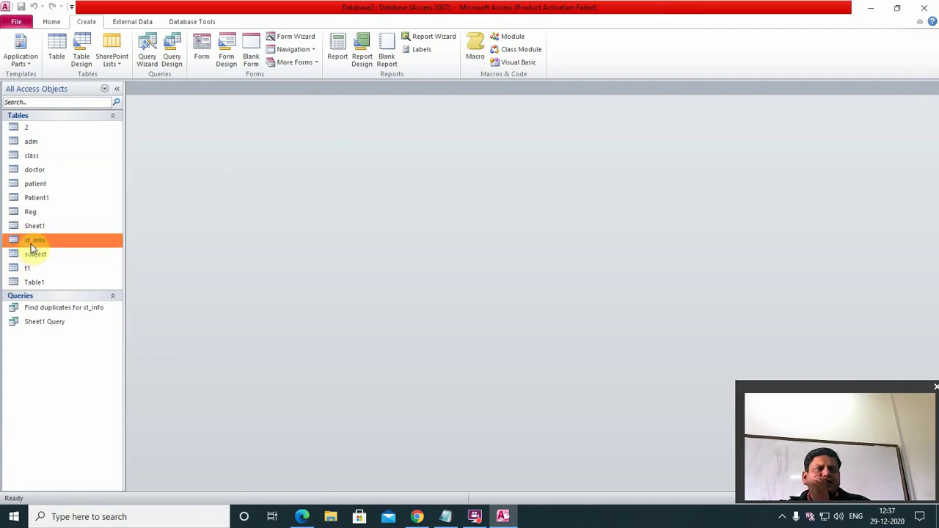
left_click(932, 88)
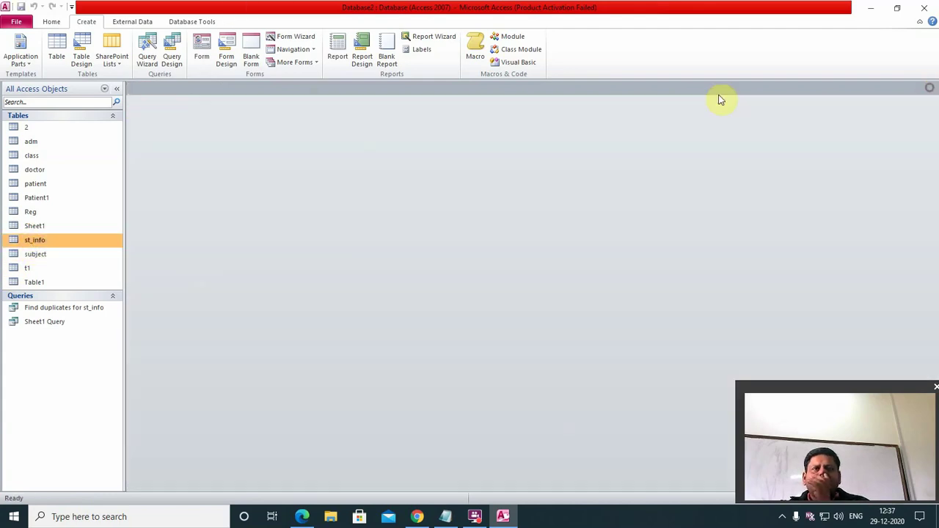
left_click(50, 309)
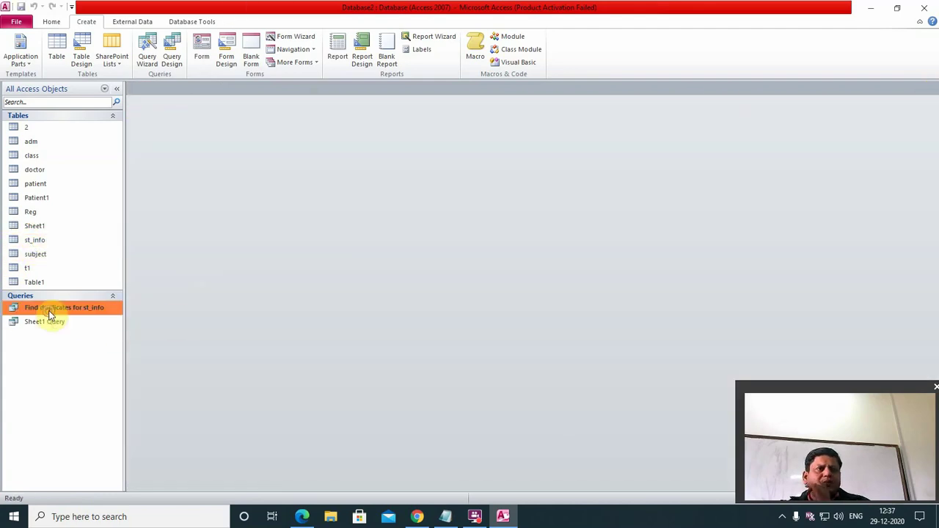
double_click(50, 314)
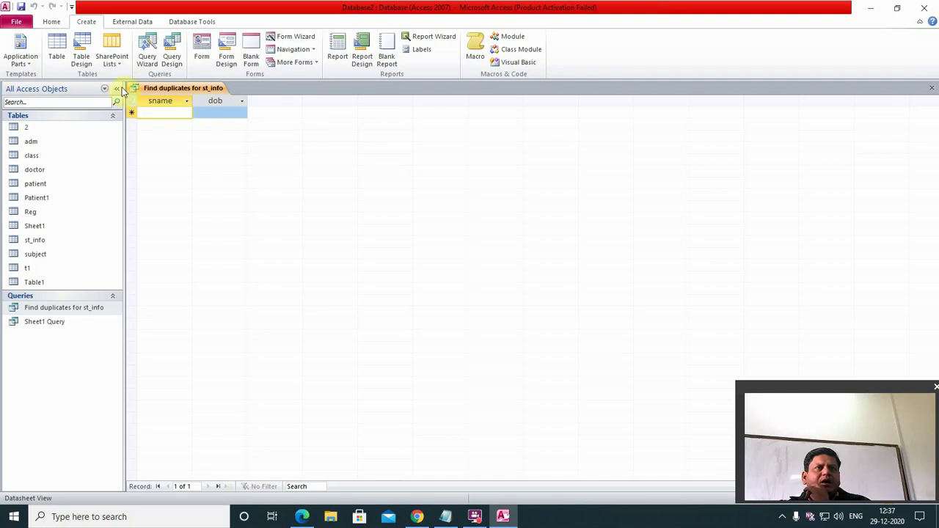
right_click(174, 90)
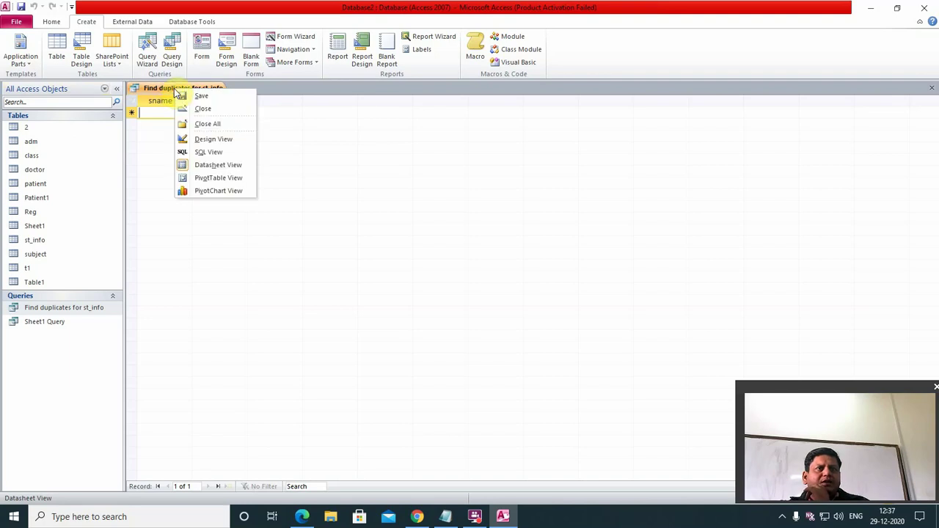
left_click(209, 139)
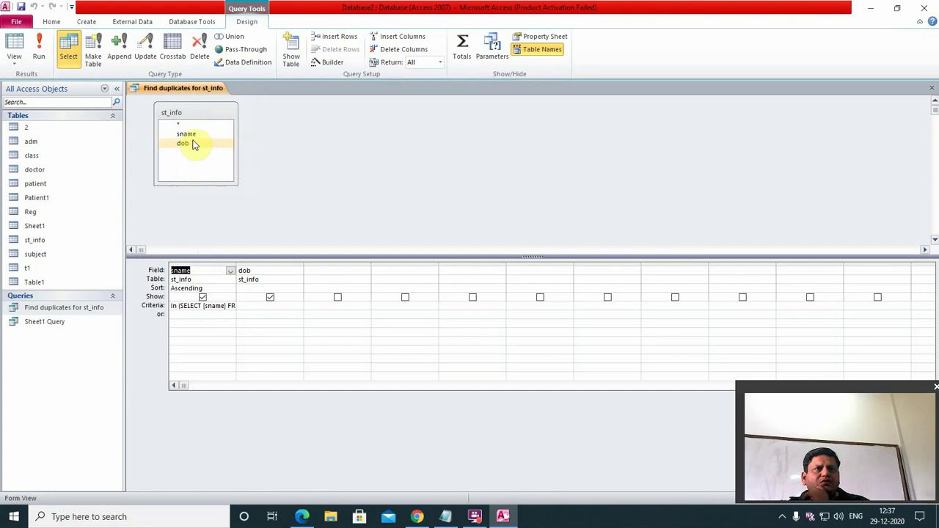
left_click(933, 89)
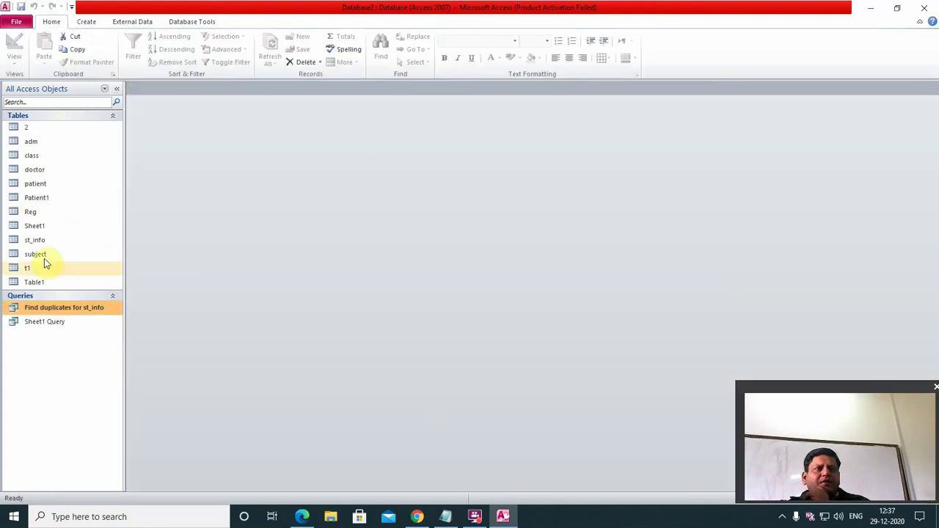
- Add a record to the st_info table that repeats the first record's sname with a different dob, and close the table
left_click(32, 241)
double_click(32, 240)
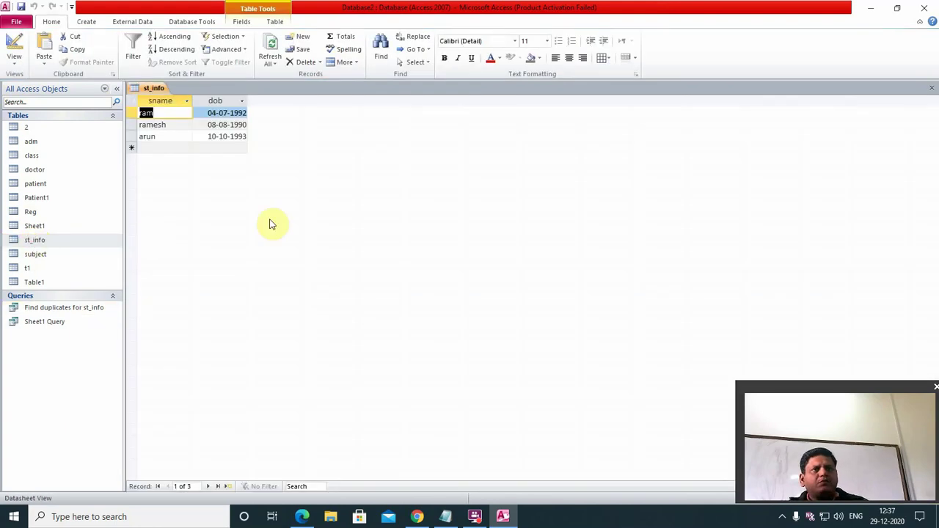
left_click(148, 146)
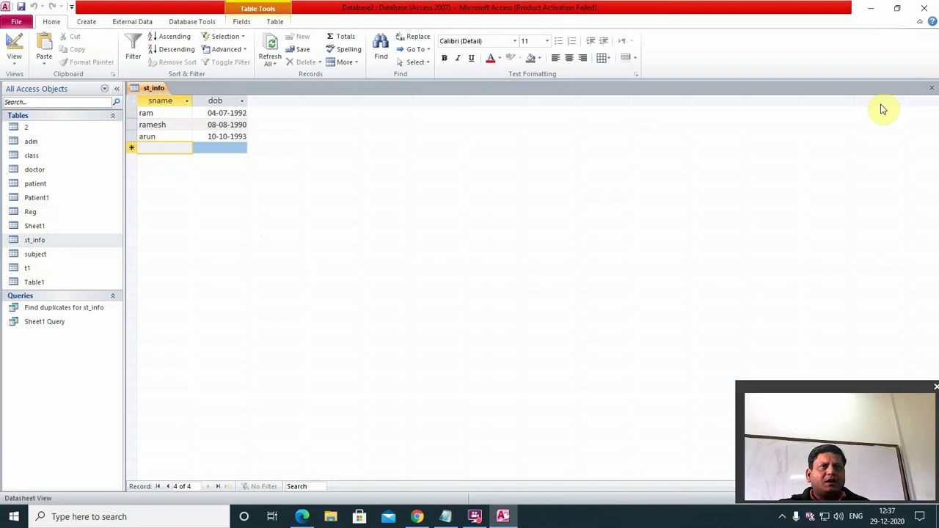
key("Tab")
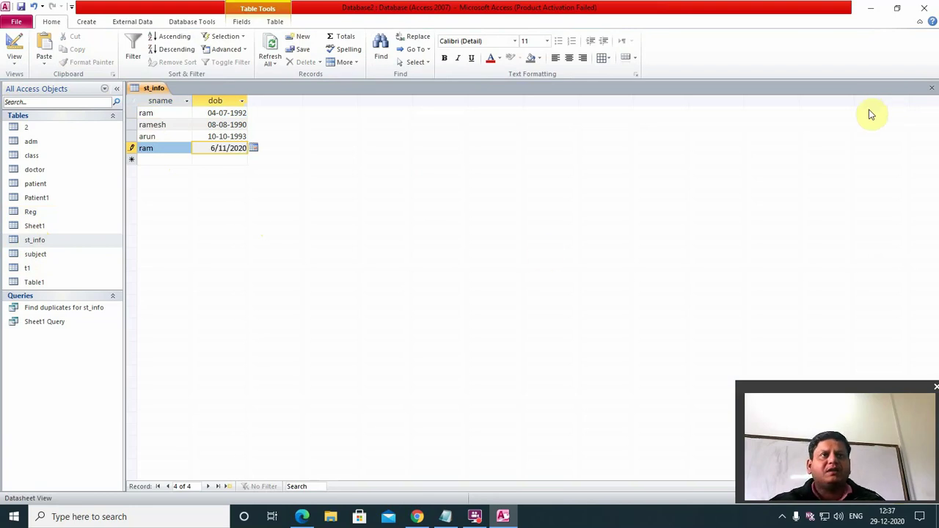
left_click(166, 160)
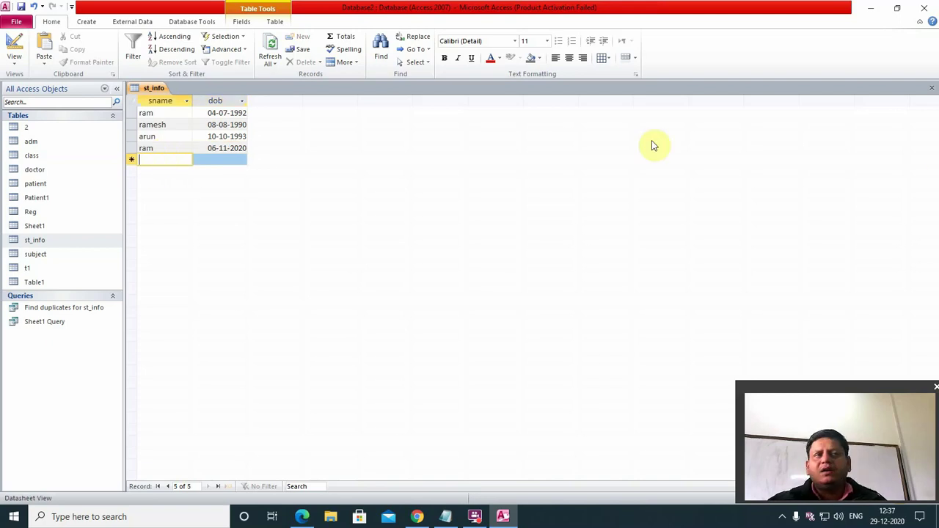
left_click(931, 87)
- Run the Find duplicates for st_info query, review its sname entries and close it
double_click(22, 309)
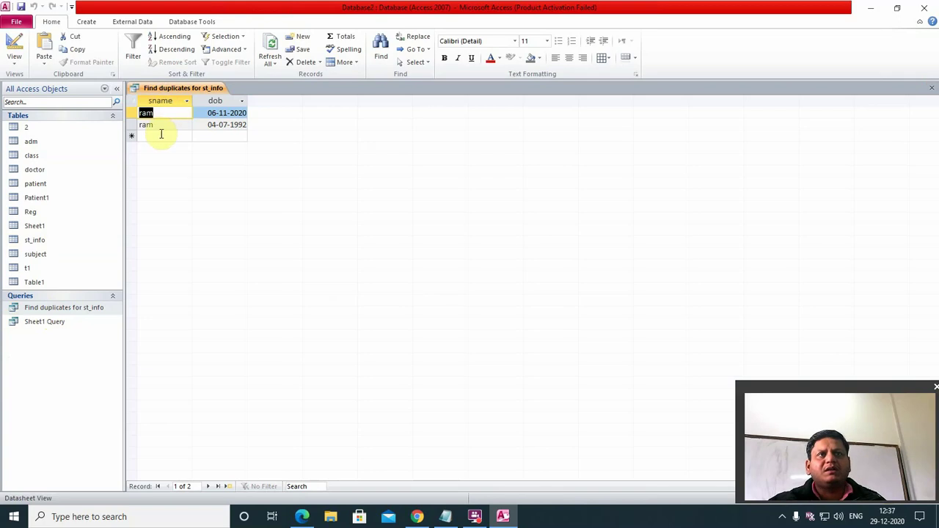
left_click(158, 132)
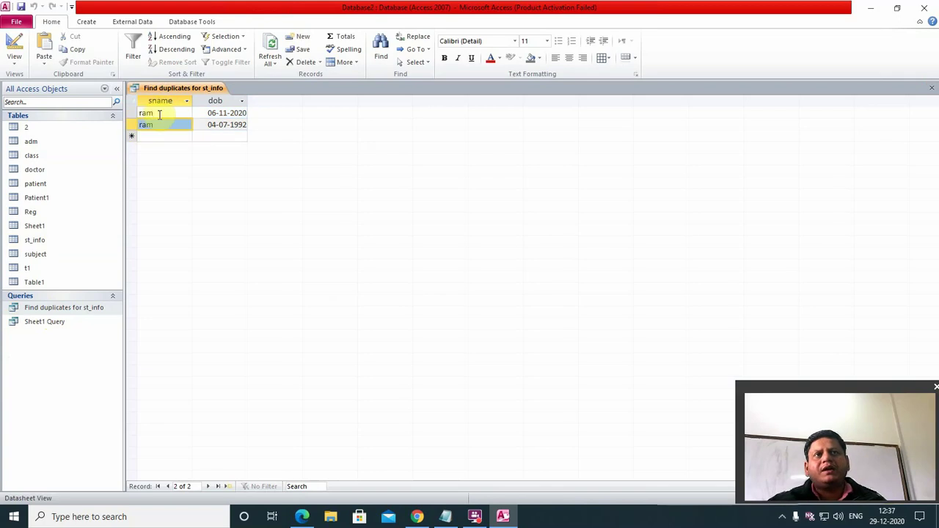
left_click(158, 113)
left_click(159, 125)
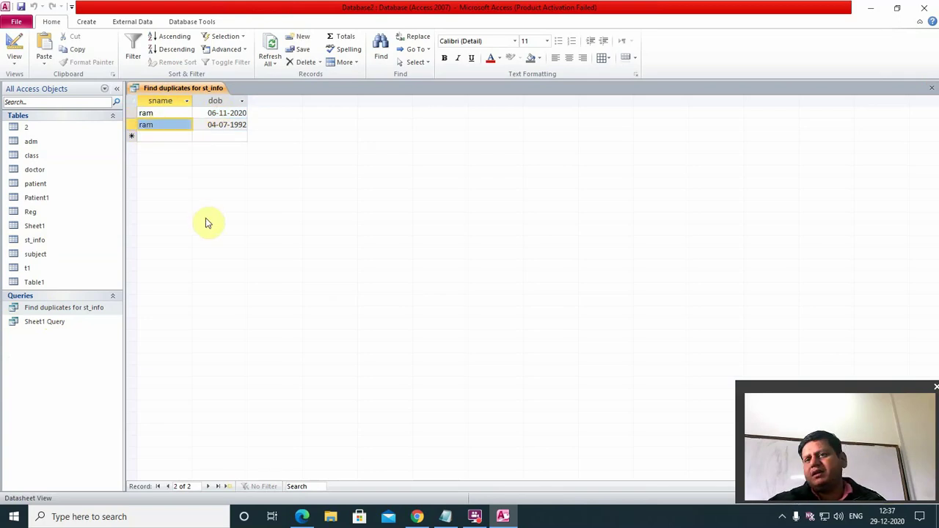
left_click(932, 88)
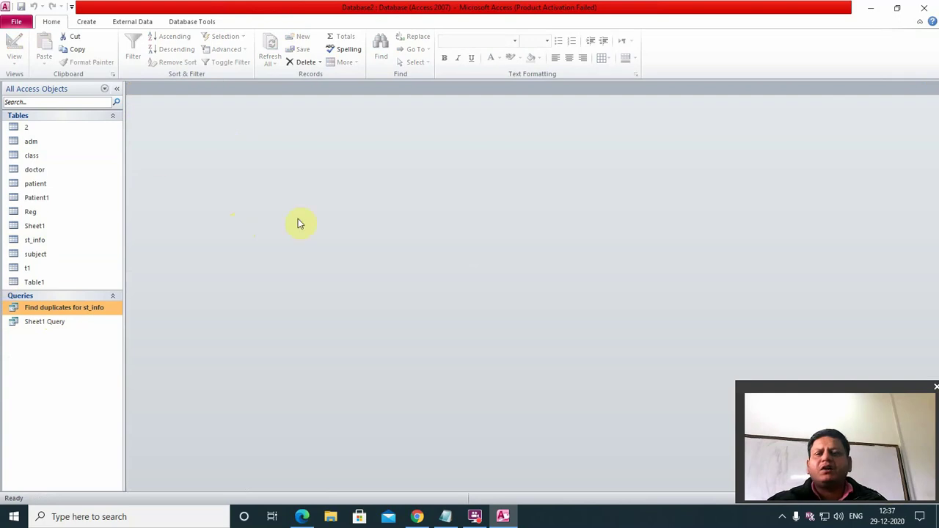
- Reopen the st_info table and add a record with a new, unique sname and a dob picked from the calendar
double_click(34, 240)
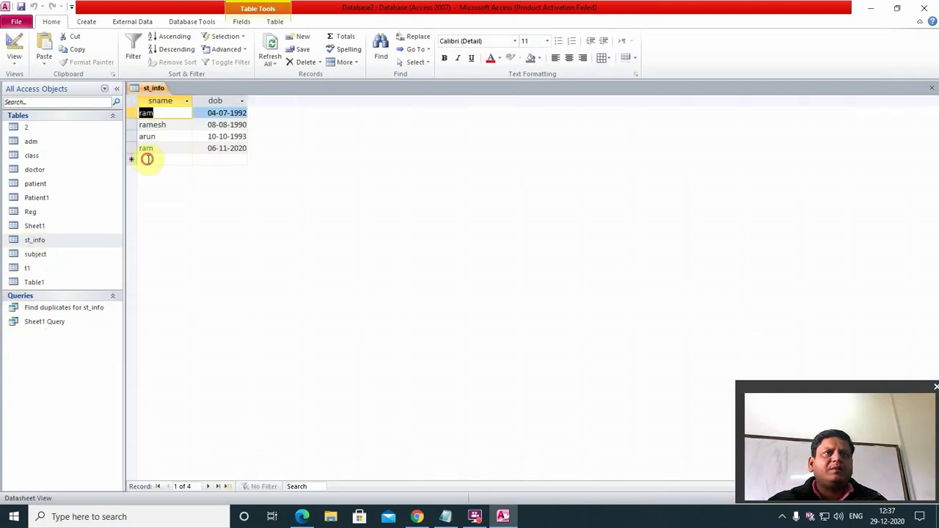
left_click(147, 159)
type("om")
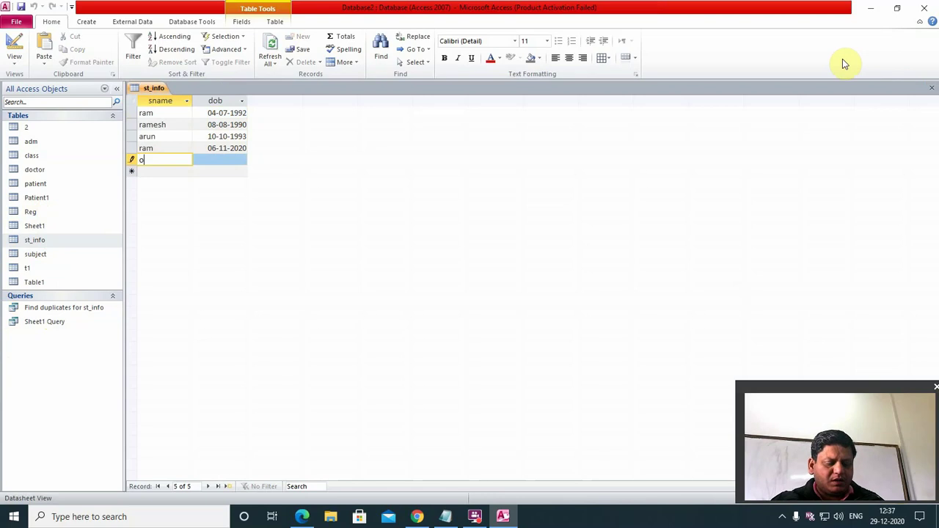
key("Tab")
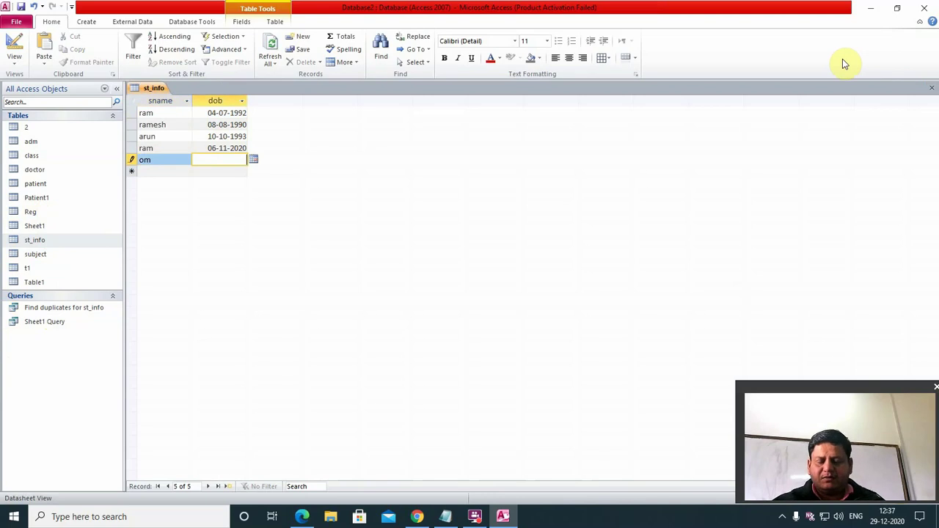
left_click(253, 160)
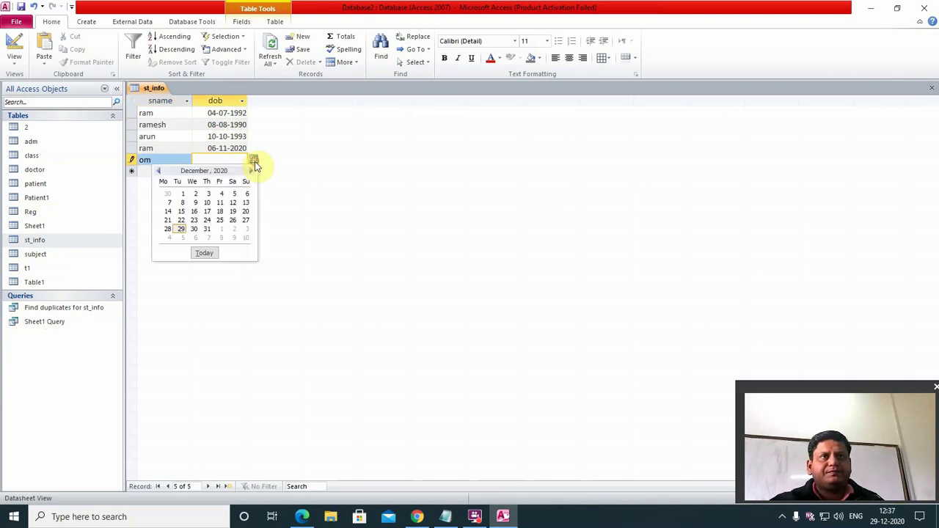
left_click(236, 219)
- Add another st_info record repeating the third record's sname with a calendar-picked dob, and close the table
left_click(158, 171)
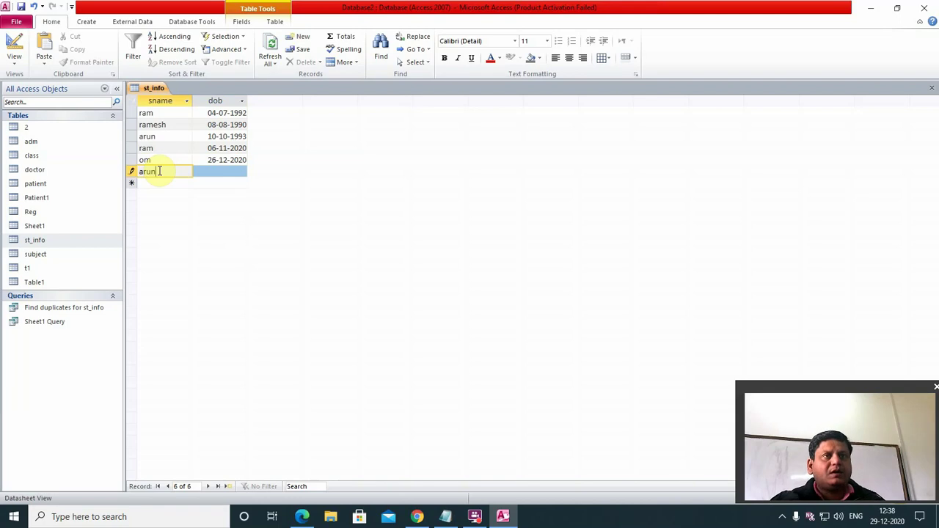
key("Tab")
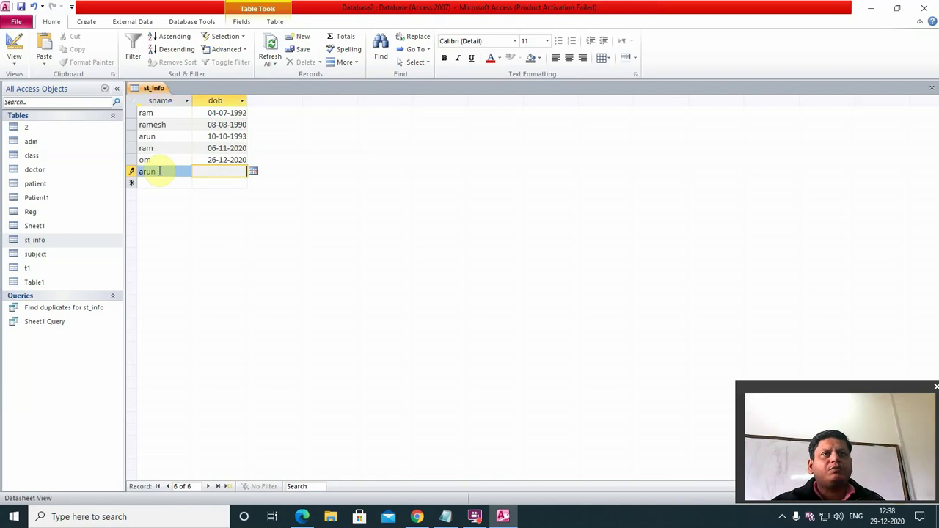
left_click(255, 173)
left_click(183, 216)
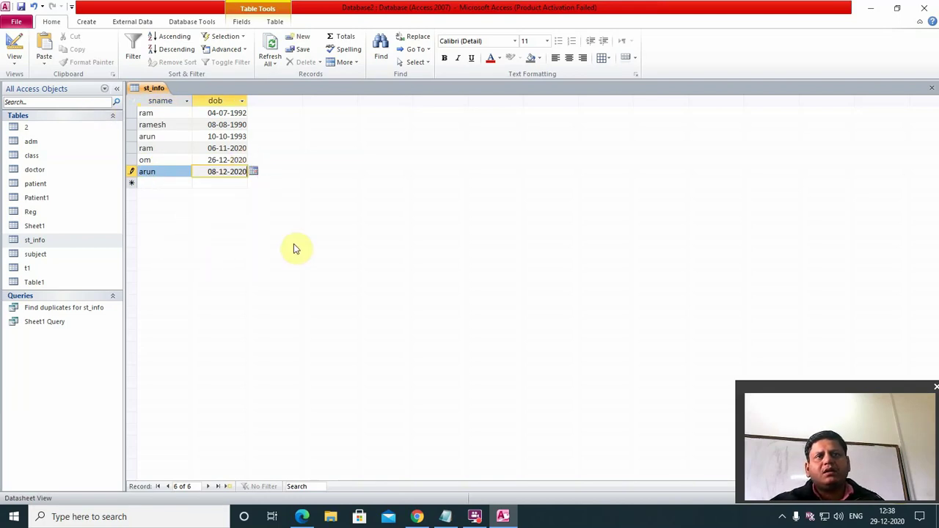
left_click(930, 88)
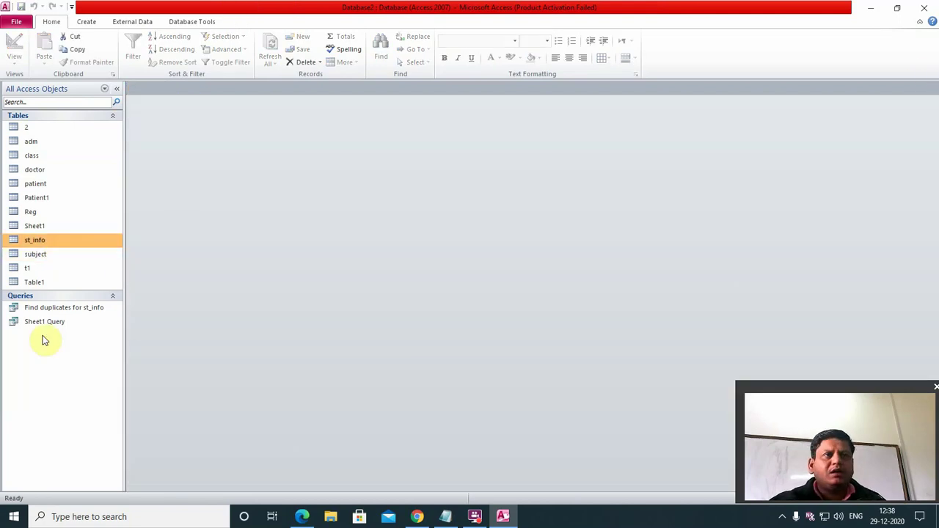
- Rerun the Find duplicates for st_info query, examine the grouped duplicate rows and close it without saving layout changes
double_click(55, 308)
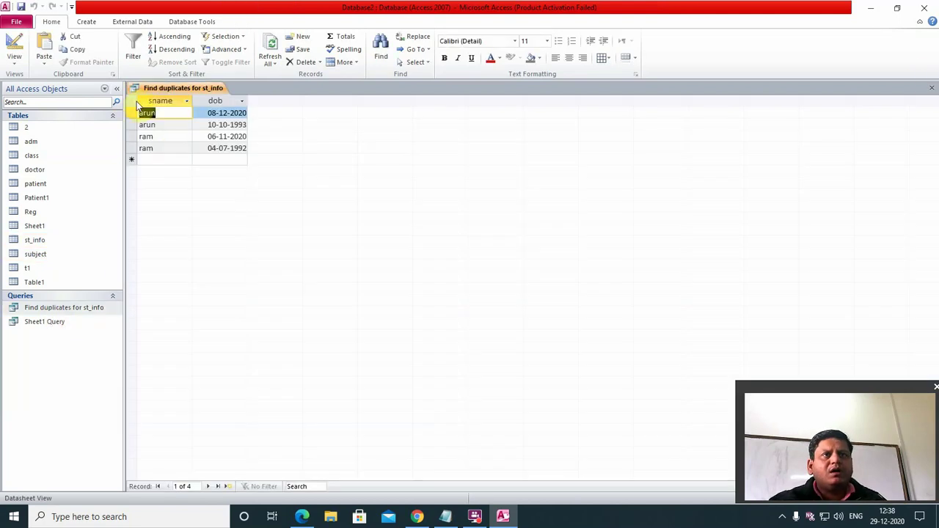
left_click(135, 138)
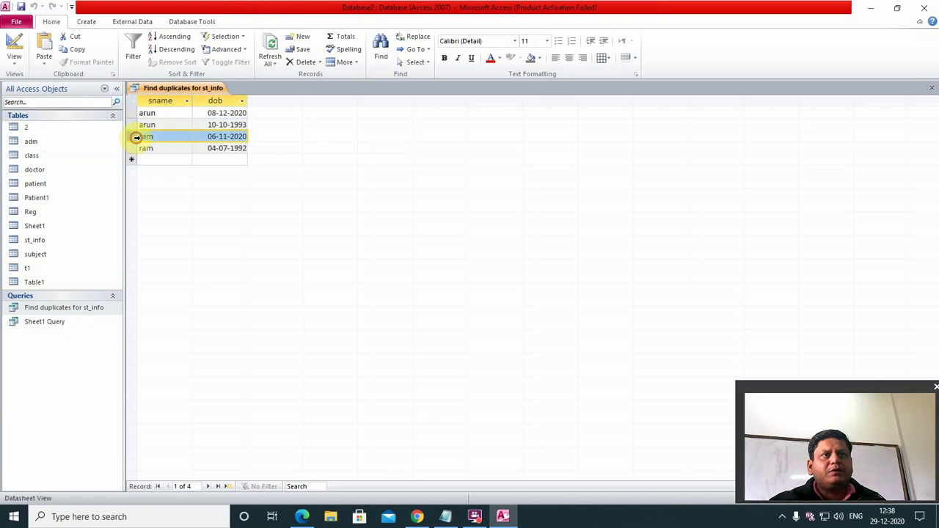
left_click_drag(131, 141, 130, 152)
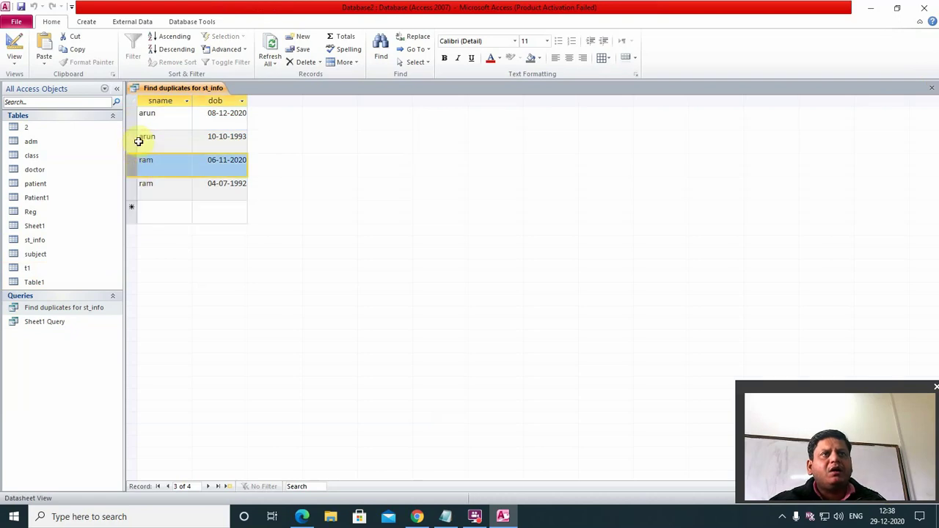
left_click(147, 208)
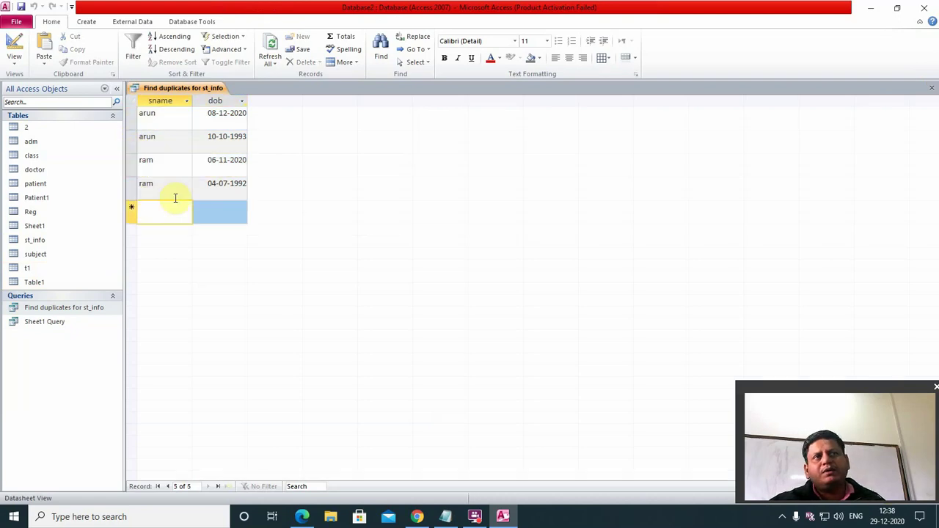
left_click(932, 88)
left_click(473, 288)
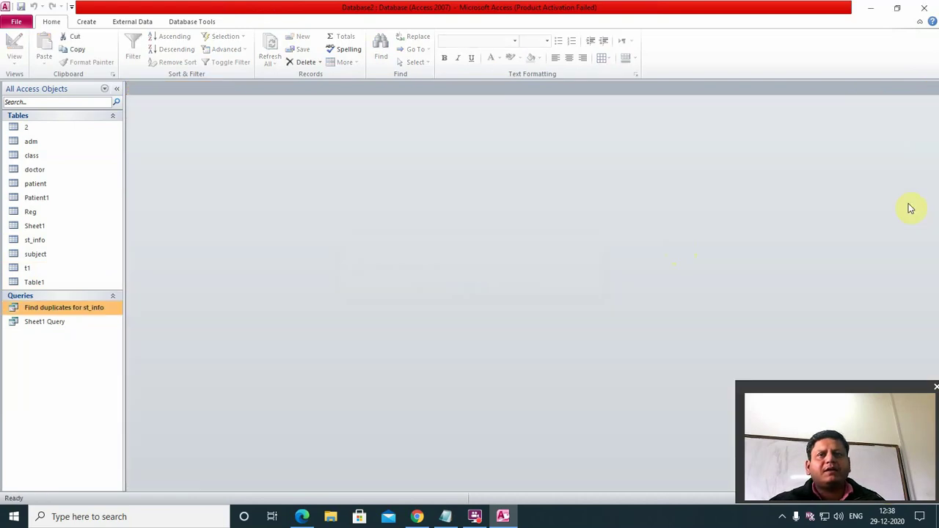
- Review the available query wizard types and start the Find Unmatched Query Wizard
left_click(86, 22)
left_click(147, 50)
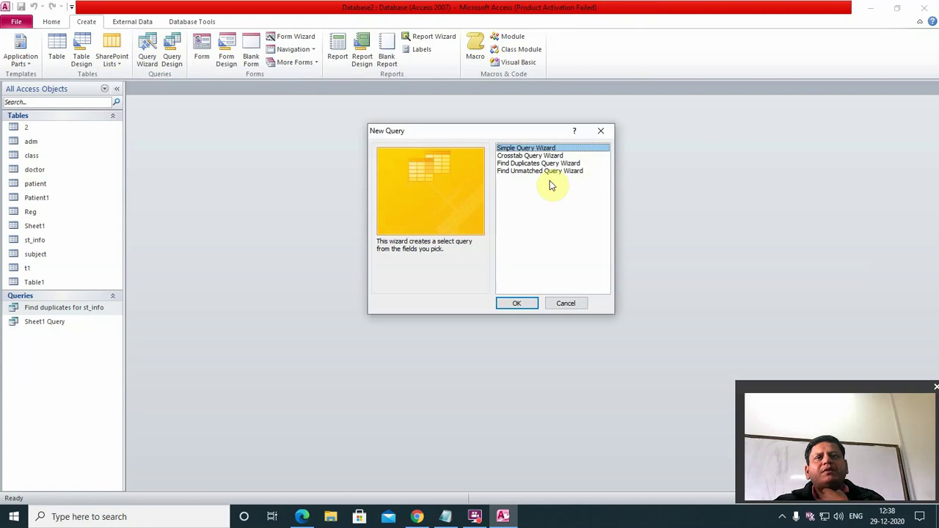
left_click(529, 163)
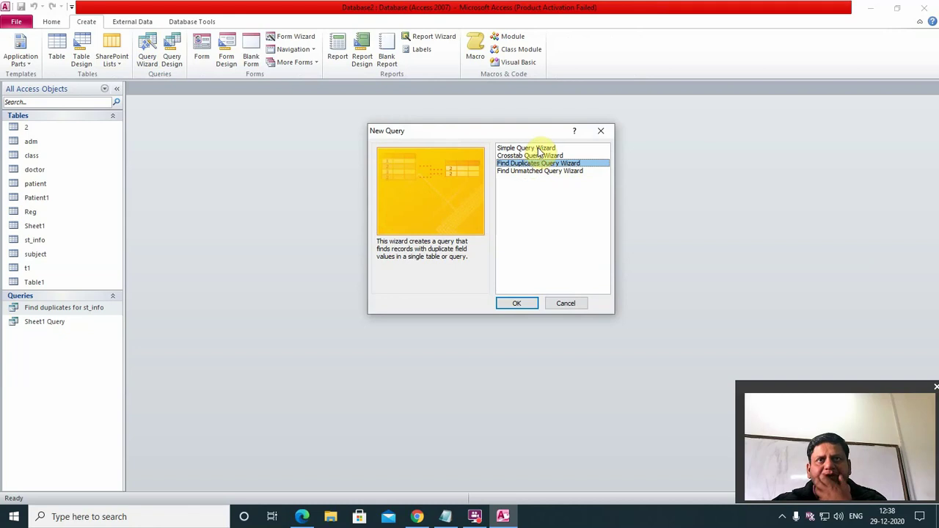
left_click(539, 149)
left_click(558, 163)
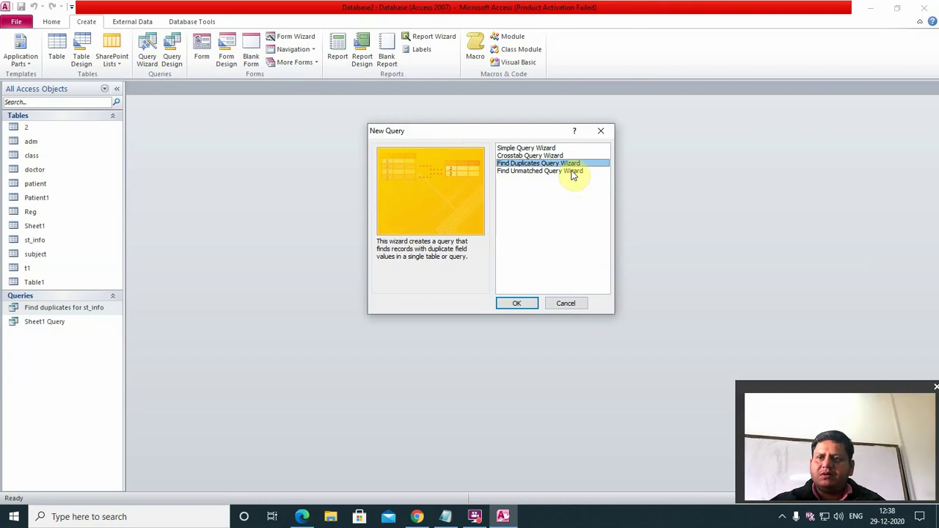
left_click(558, 171)
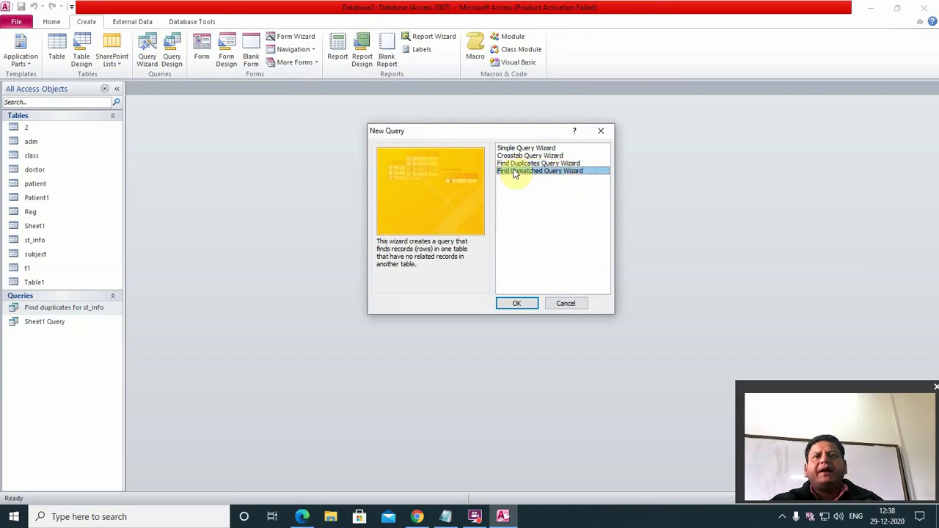
left_click(527, 305)
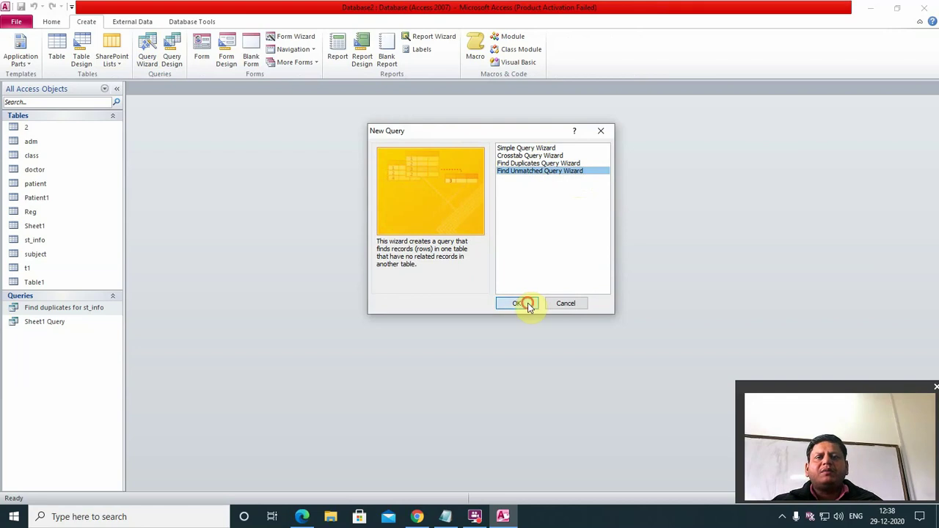
- Choose st_info as the table whose records are wanted and Reg as the table containing the related records
left_click(545, 238)
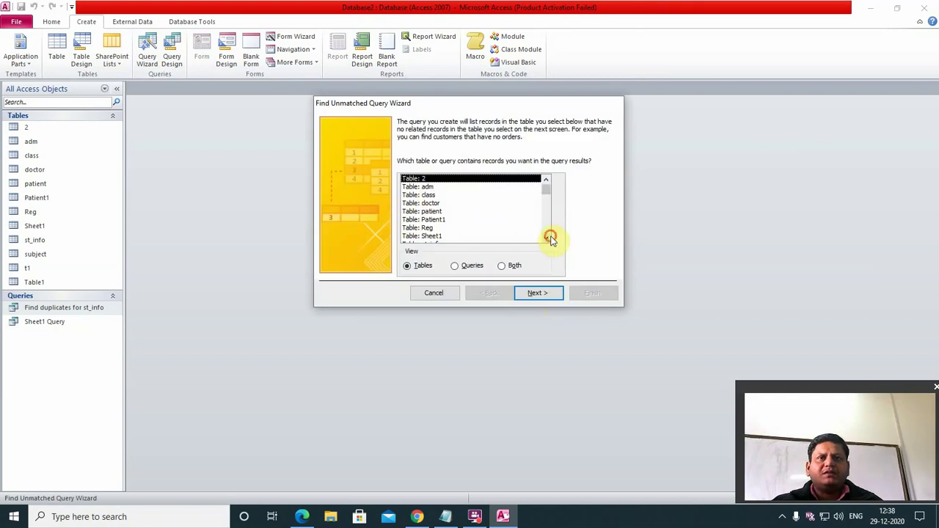
left_click(546, 238)
left_click(437, 228)
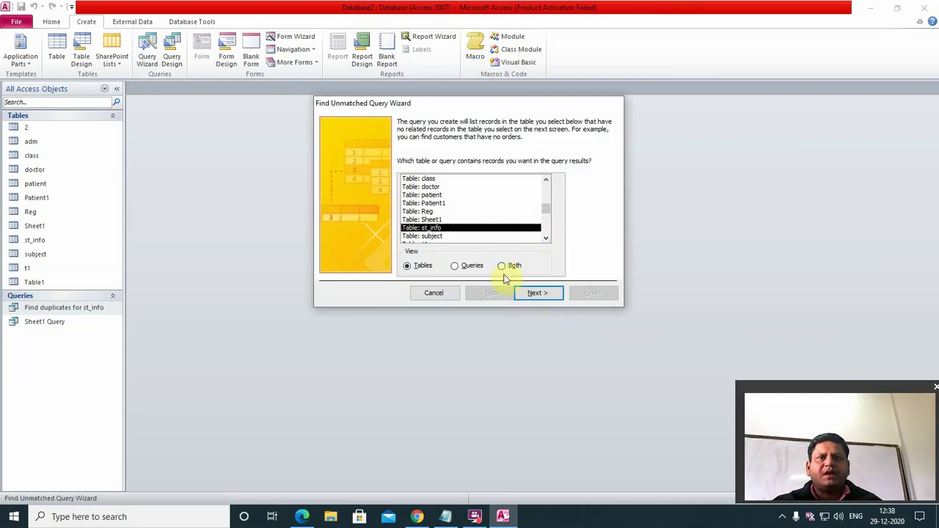
left_click(538, 293)
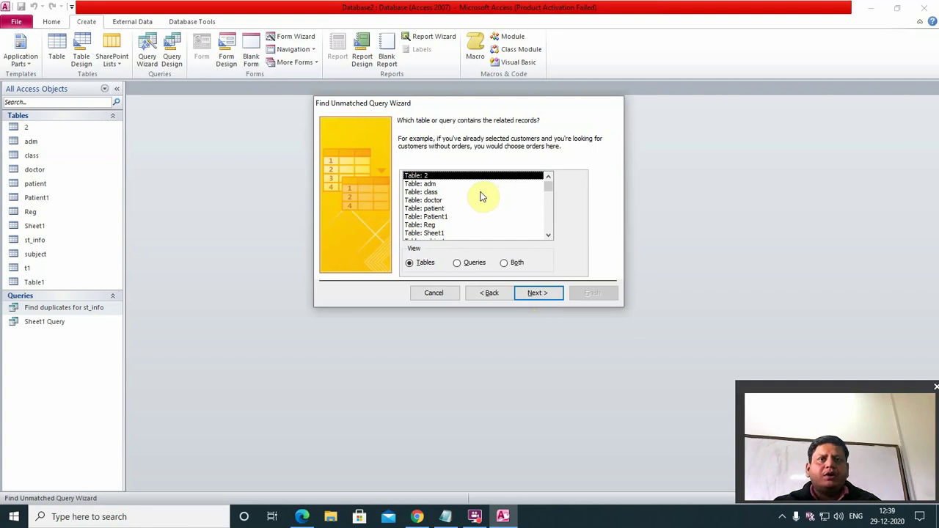
left_click(434, 226)
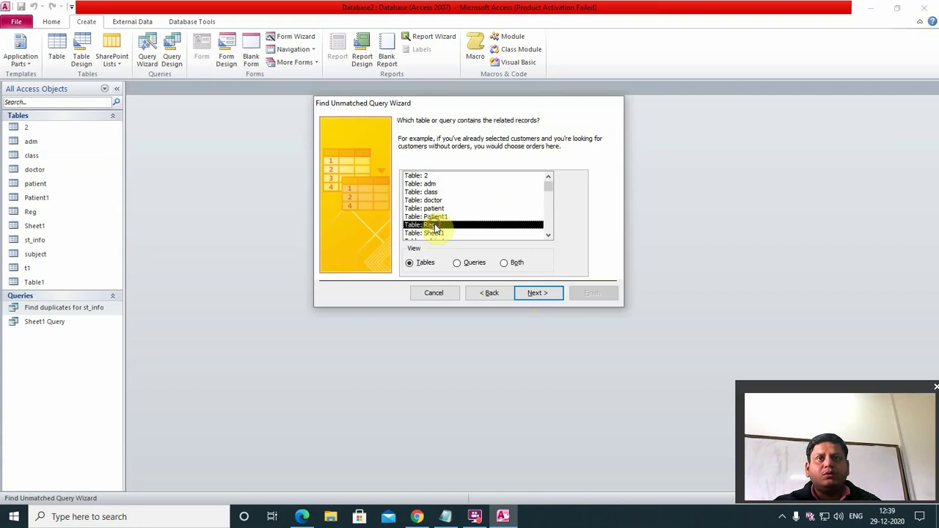
left_click(538, 293)
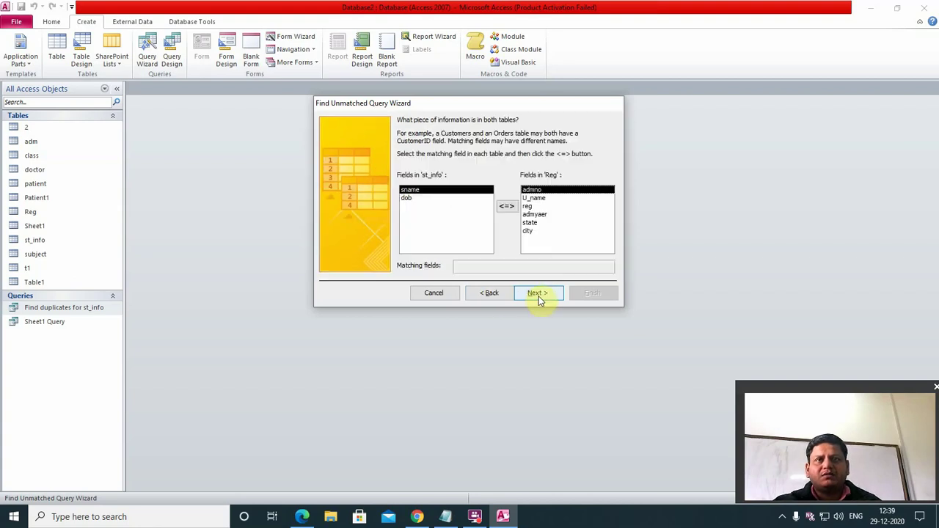
- Match sname in st_info with U_name in Reg, include all available fields in the results and proceed to the query naming page
left_click(535, 198)
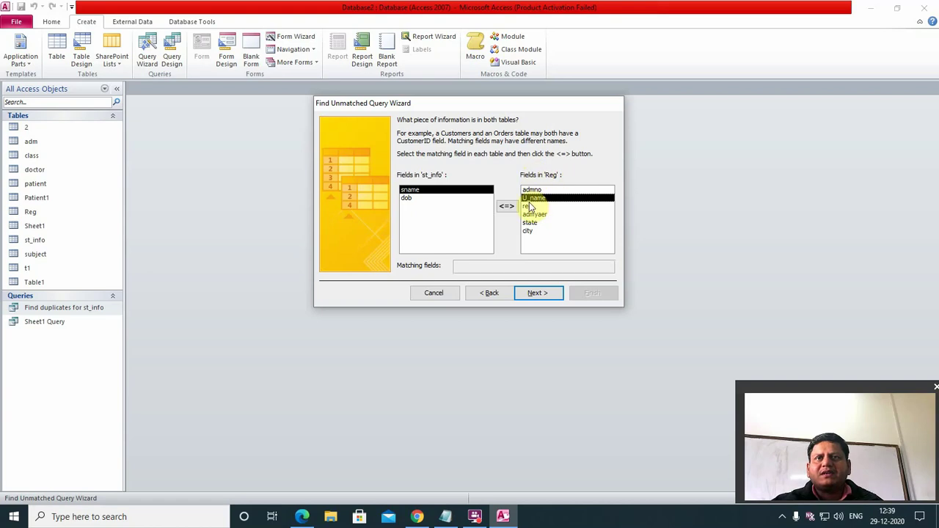
left_click(506, 206)
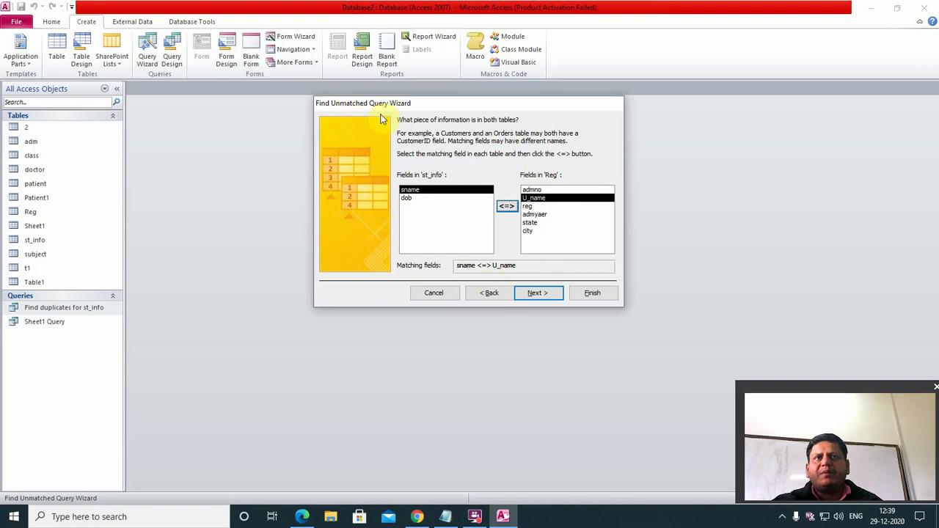
left_click(535, 293)
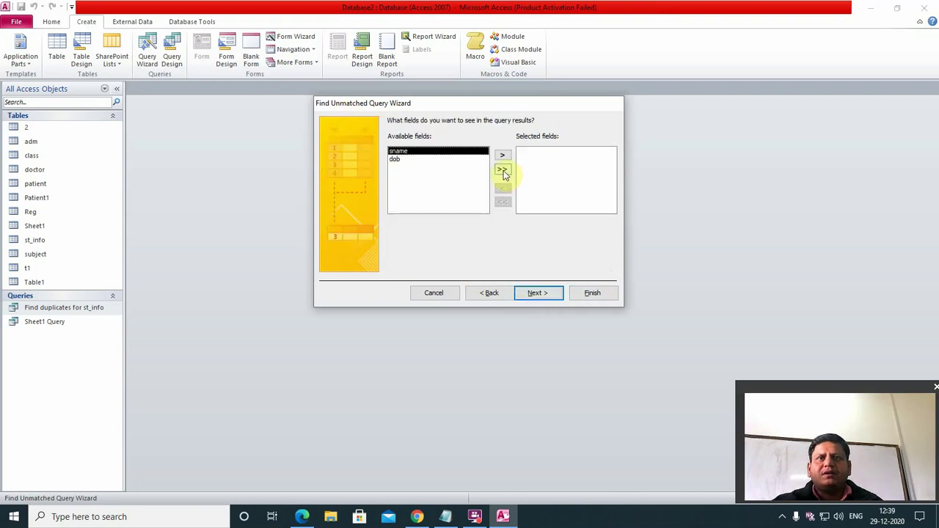
left_click(503, 171)
left_click(540, 292)
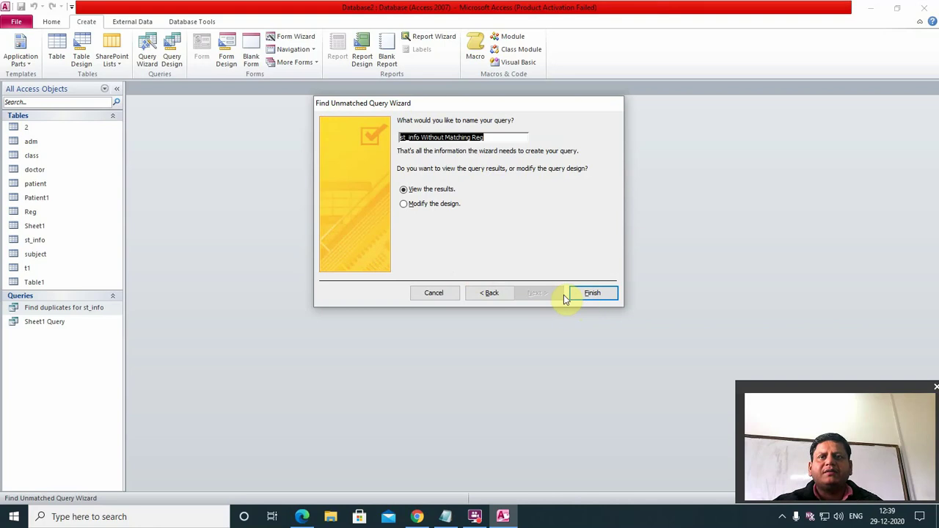
- Create the st_info Without Matching Reg query, view its results and open the st_info and Reg tables for comparison
left_click(595, 293)
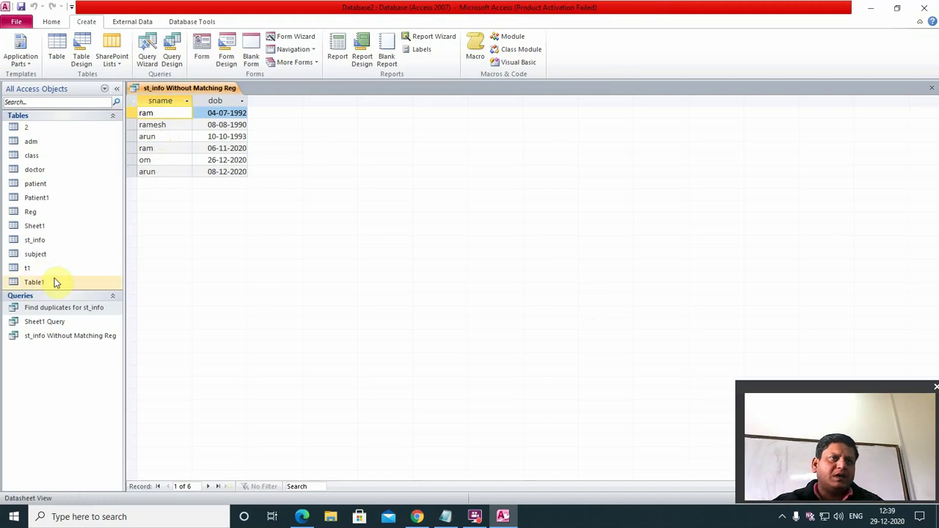
double_click(36, 240)
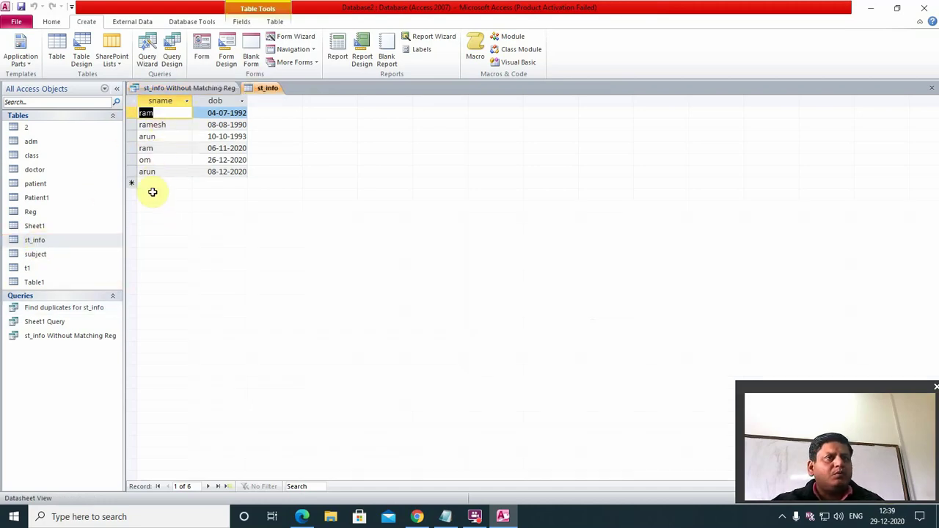
double_click(30, 212)
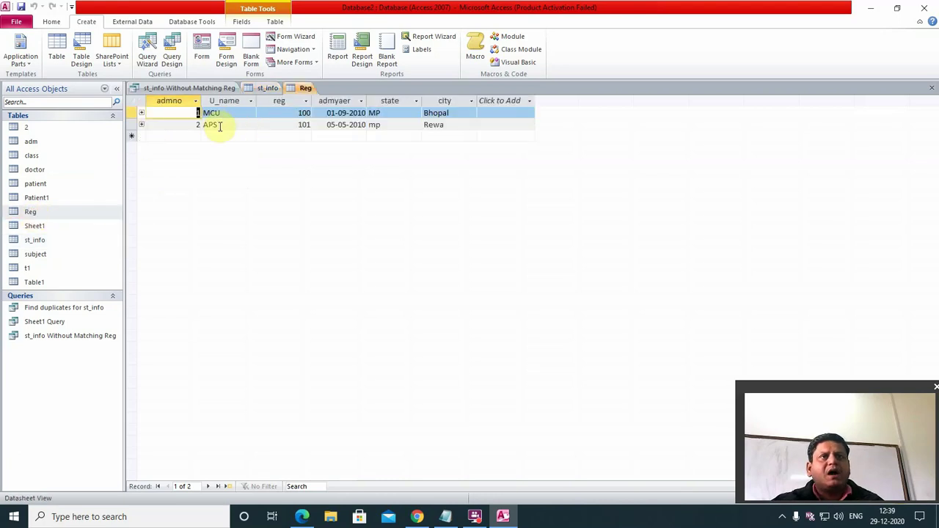
- Replace the two U_name values in Reg with the first and third student names from st_info, and close all open objects
double_click(226, 114)
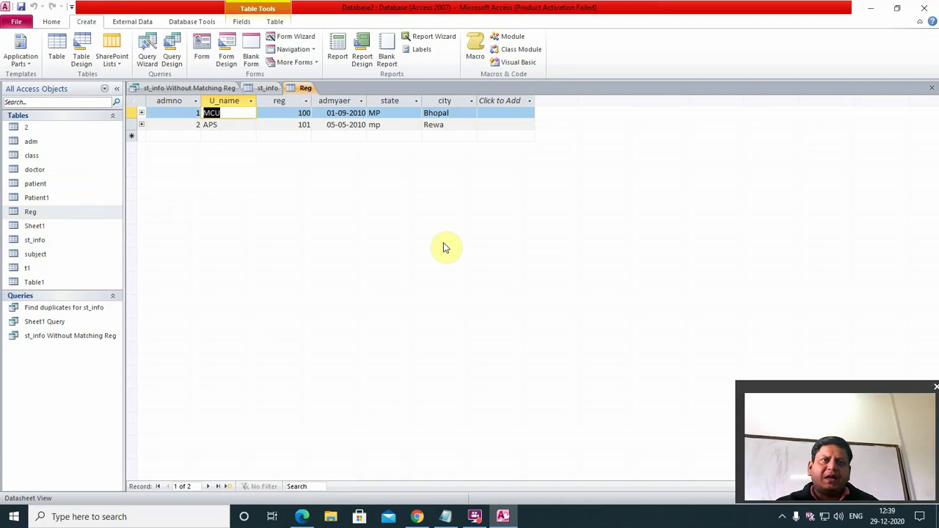
type("ram")
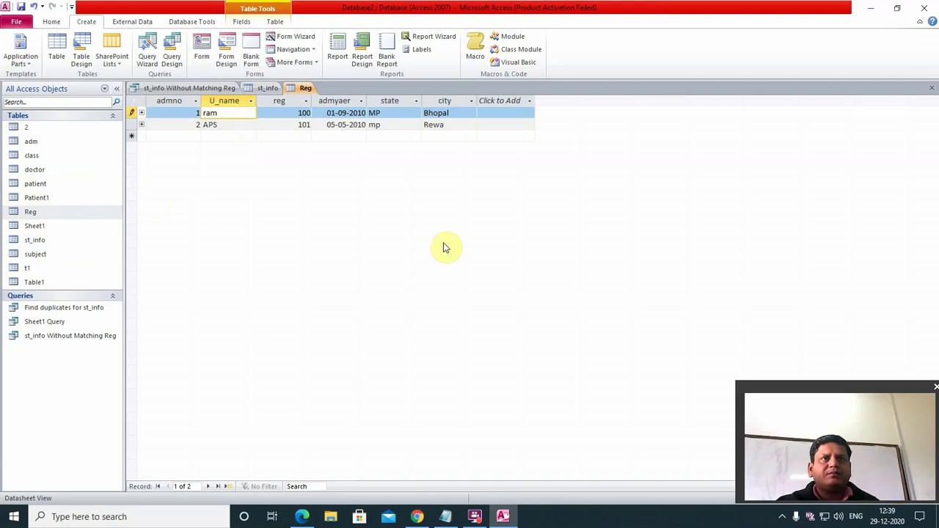
key("Down")
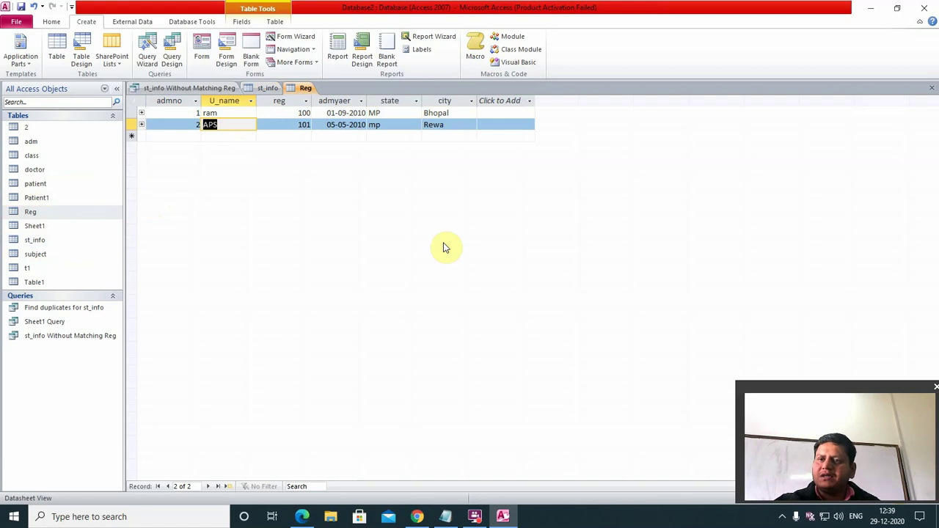
type("arun")
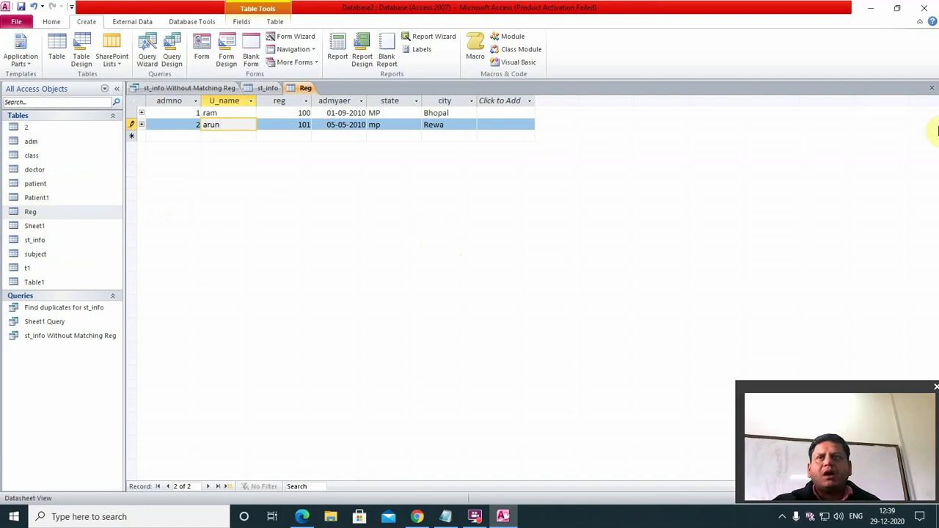
left_click(932, 88)
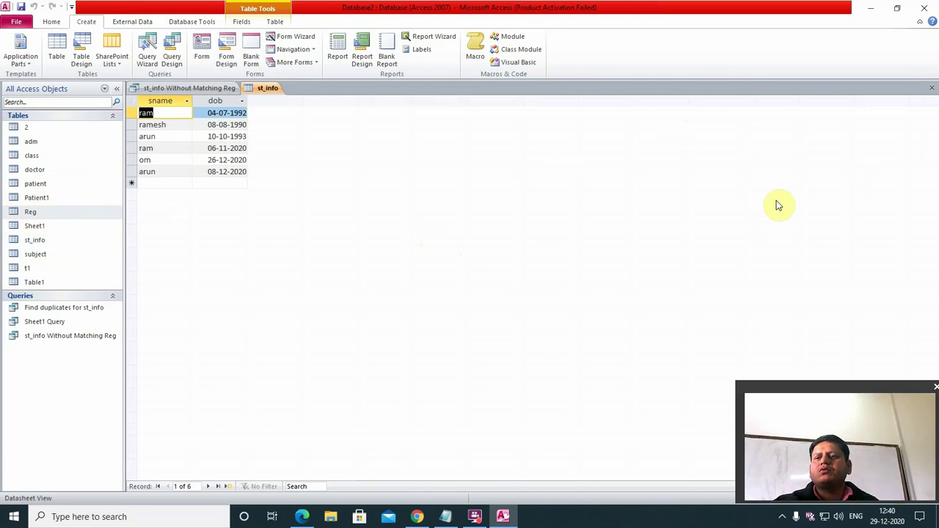
left_click(932, 88)
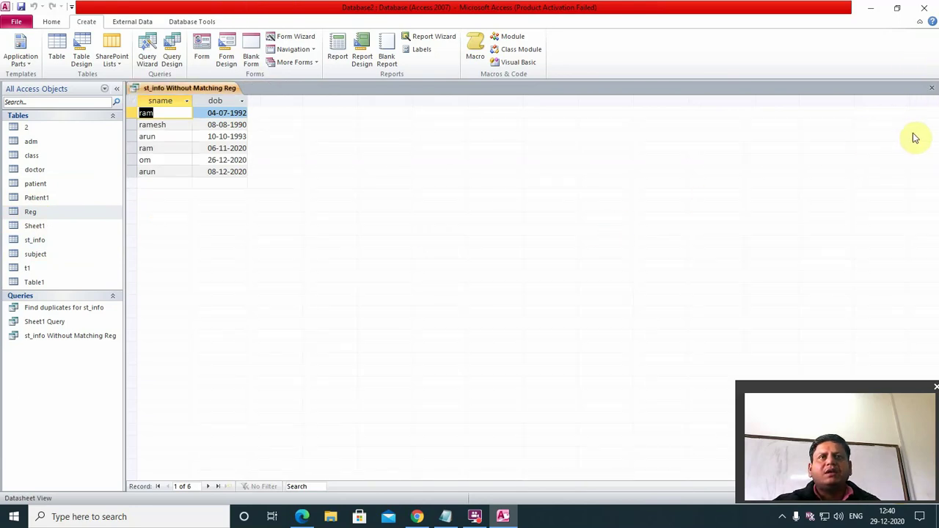
left_click(931, 88)
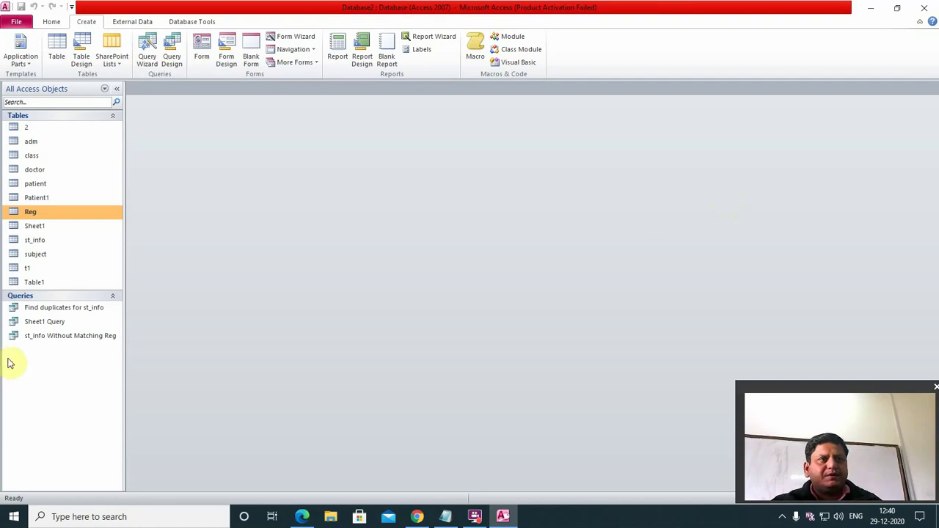
- Rerun the st_info Without Matching Reg query, compare its rows with the st_info records and close both
double_click(72, 338)
left_click(174, 123)
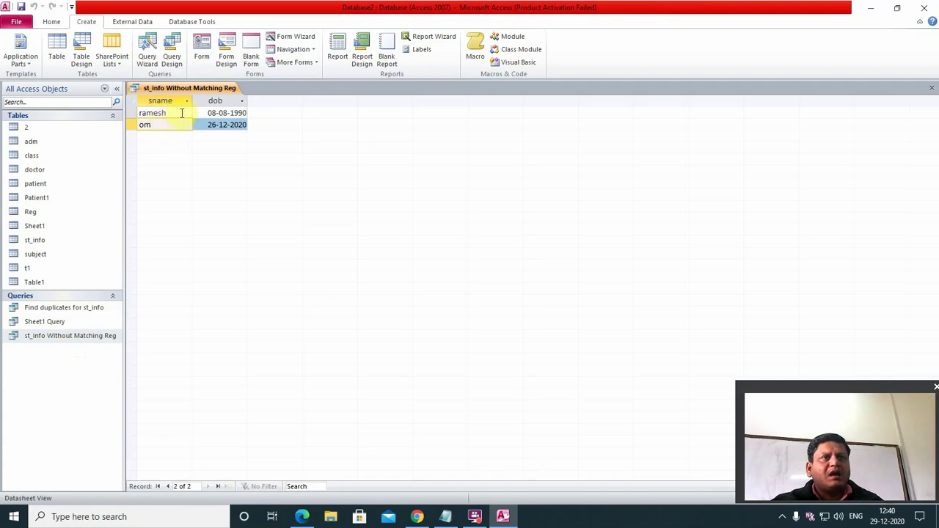
double_click(36, 241)
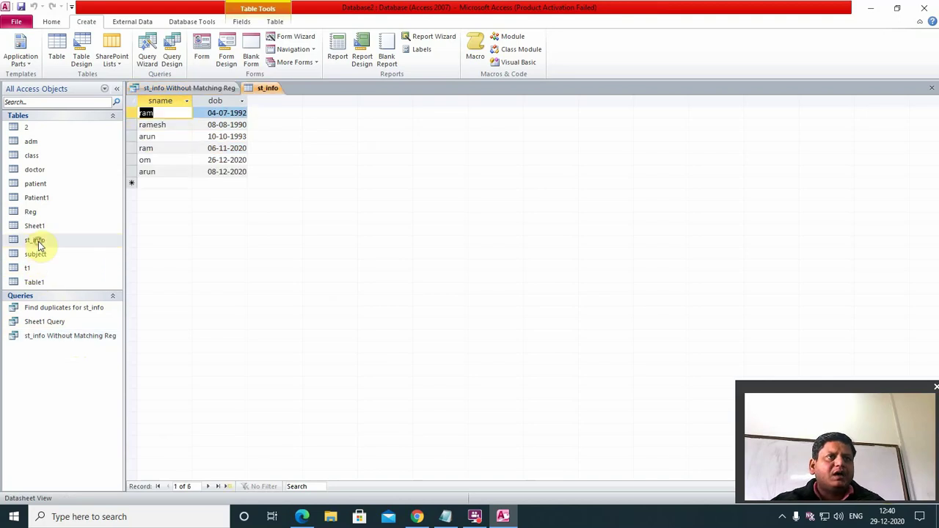
left_click(148, 149)
left_click(149, 138)
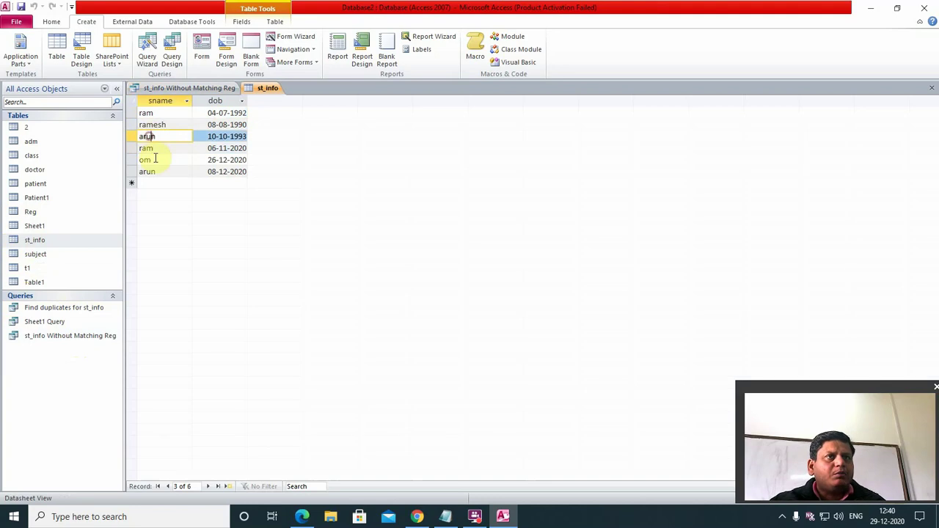
left_click(151, 171)
left_click(162, 125)
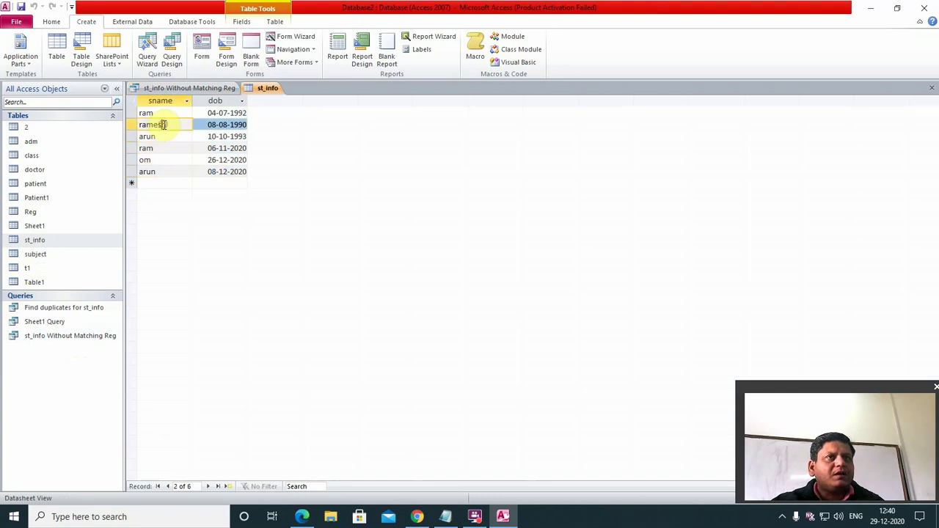
left_click(154, 160)
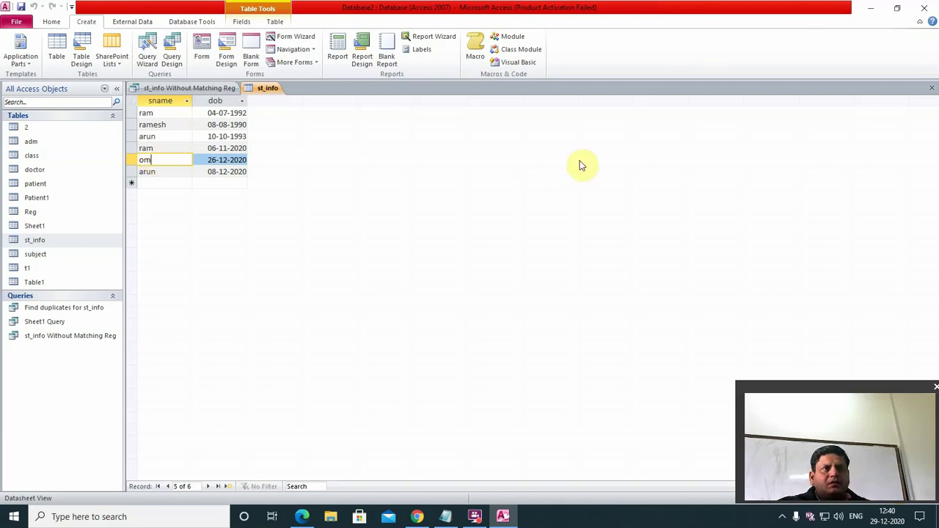
left_click(930, 89)
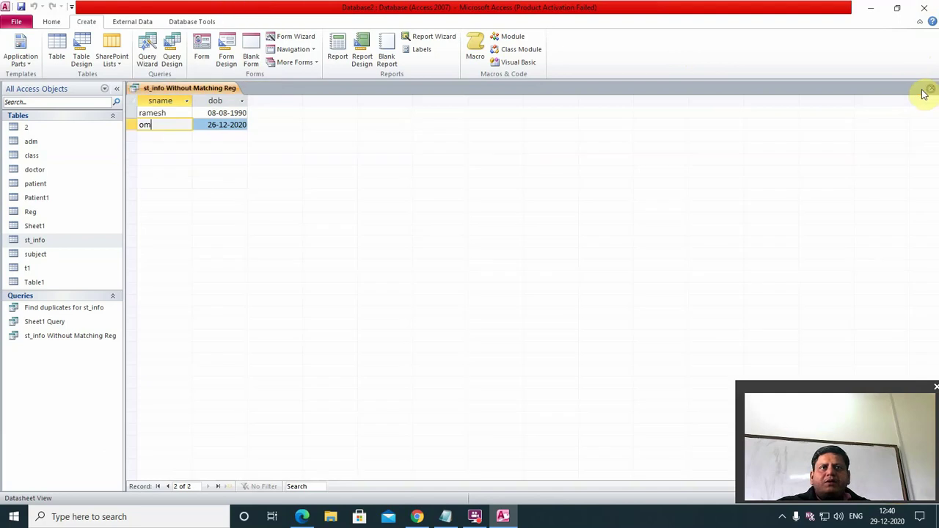
left_click(930, 89)
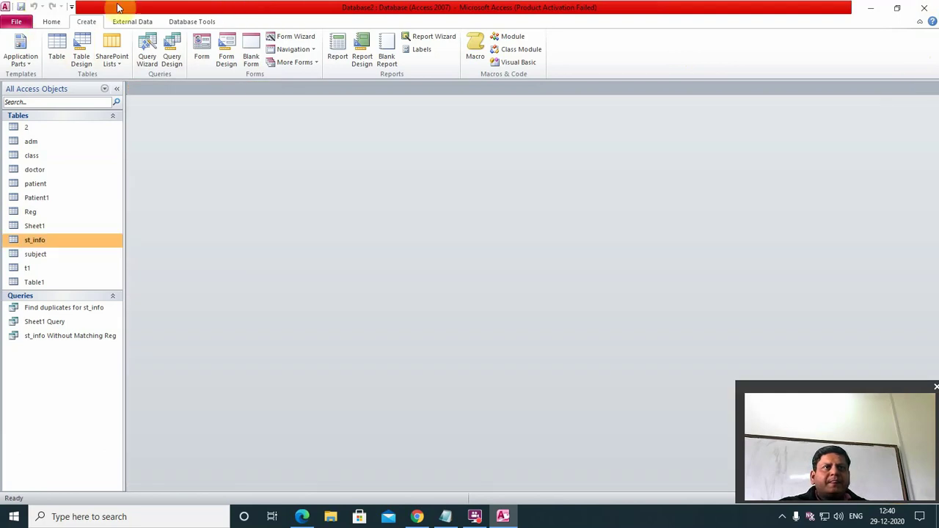
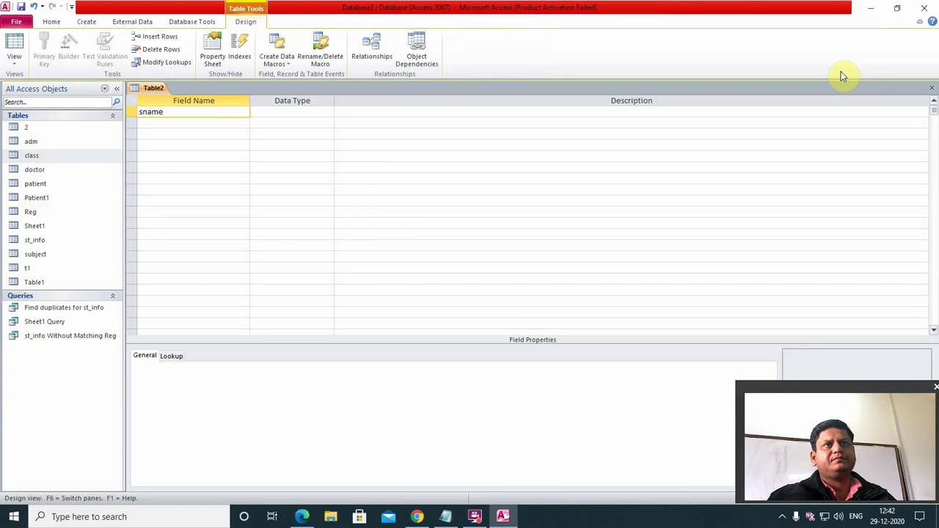
- Keep sname as a Text field in the new table's design and add a hindi field of type Number
key("Tab")
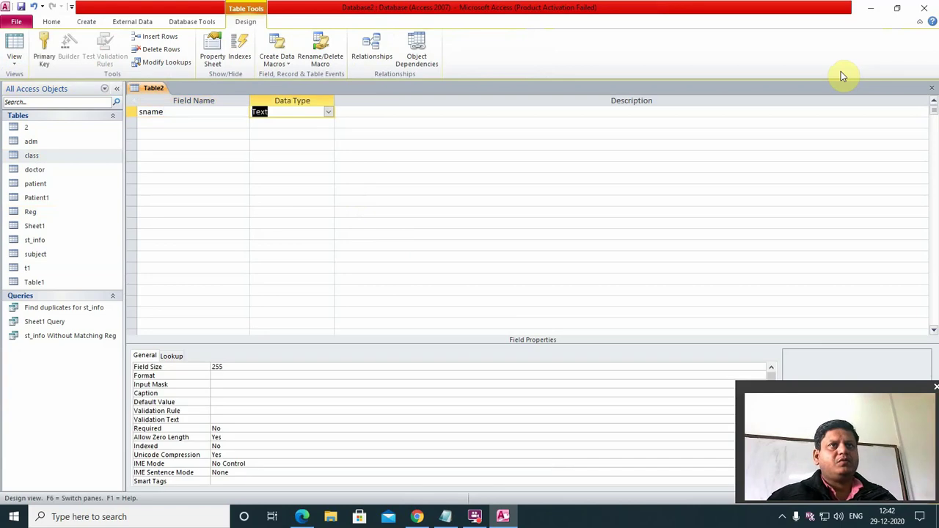
key("Tab")
key("Tab")
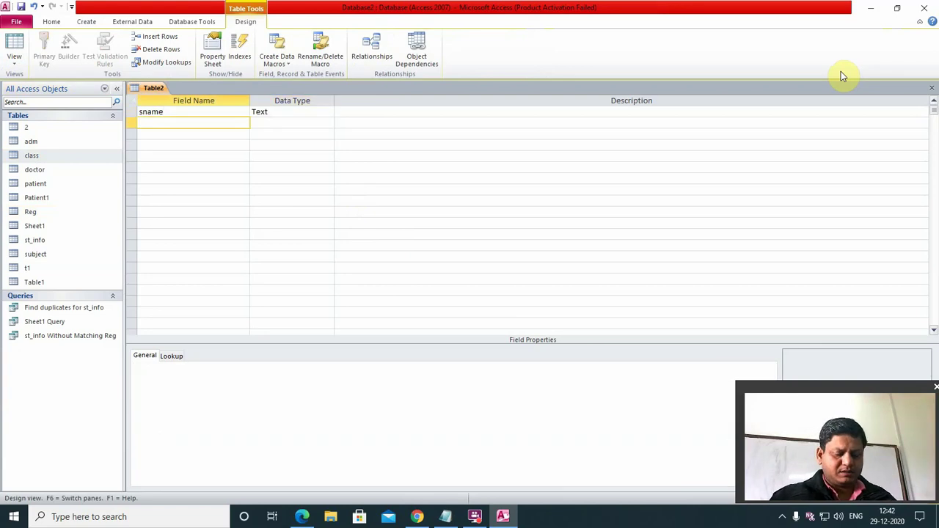
key("Tab")
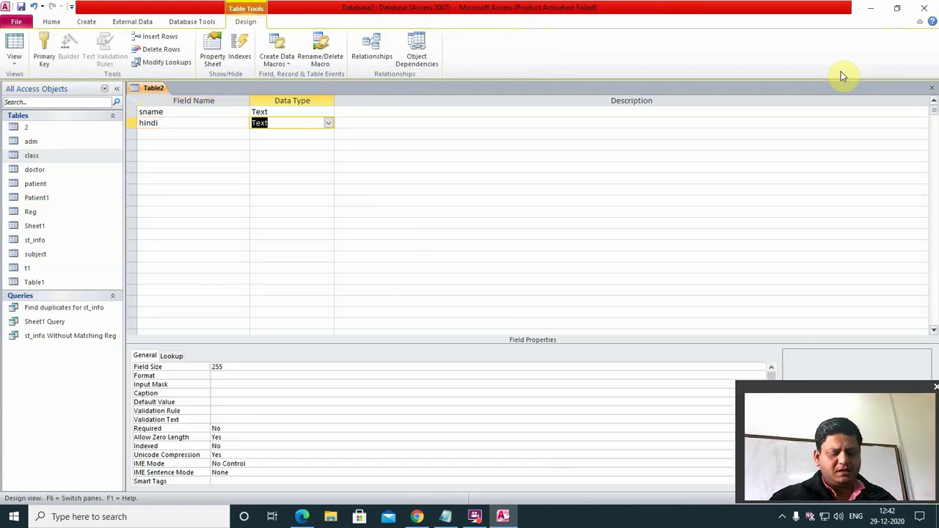
type("n")
key("Tab")
key("Tab")
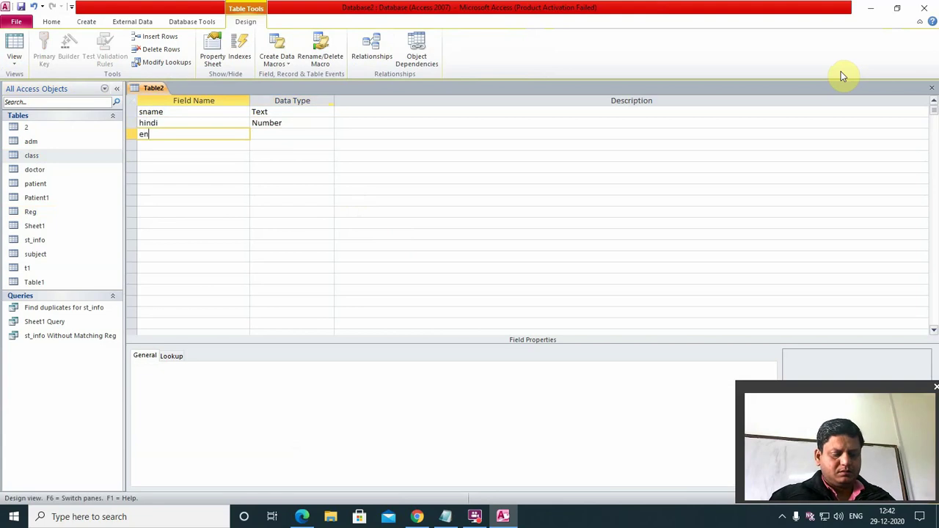
- Add english and math fields of type Number to the table design
type("english")
key("Tab")
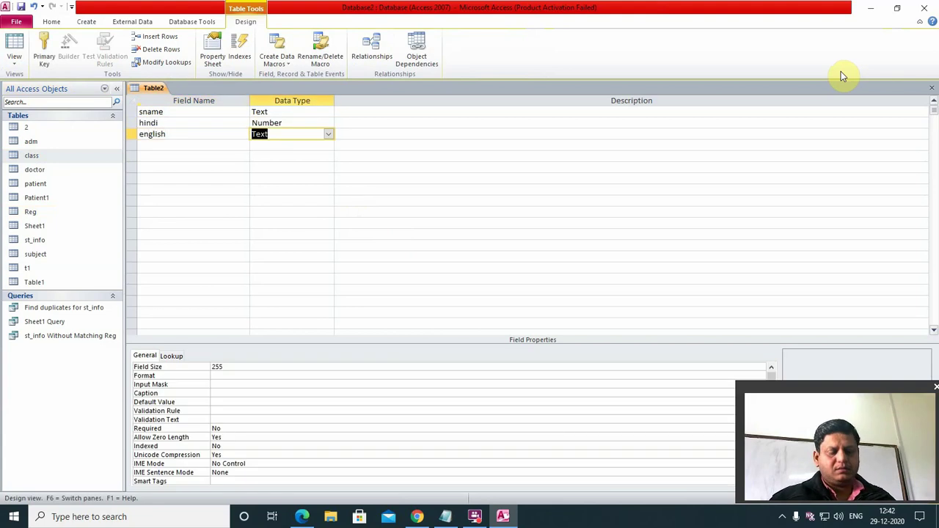
type("n")
key("Tab")
key("Tab")
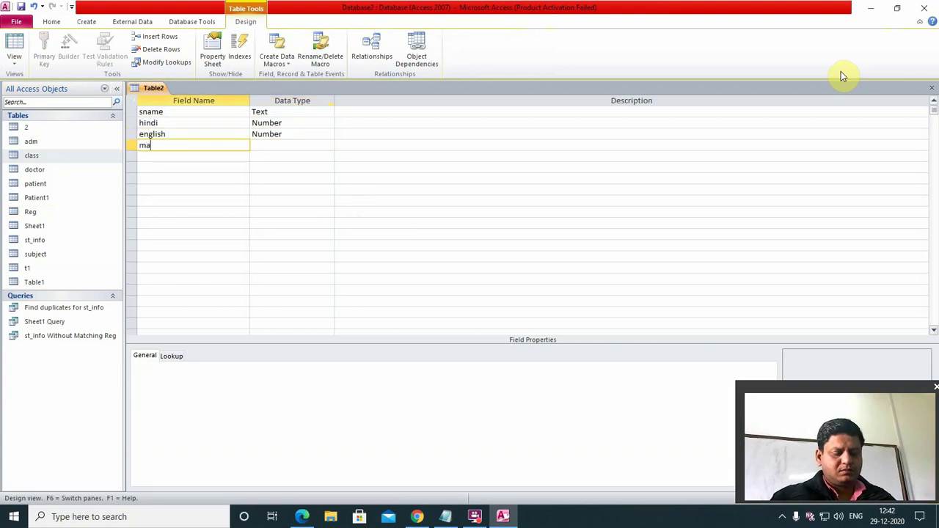
key("Tab")
type("n")
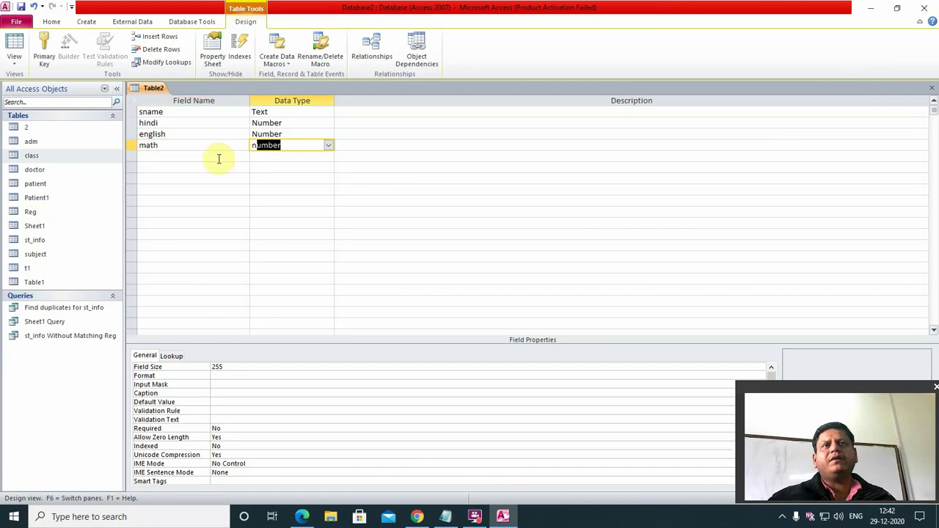
- Close the table design and save it as croostab without creating a primary key
left_click(933, 87)
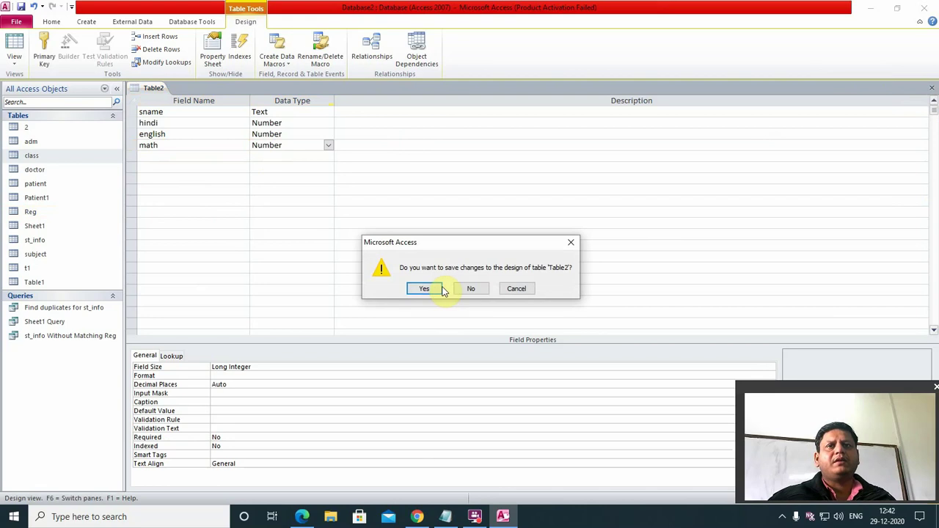
left_click(434, 289)
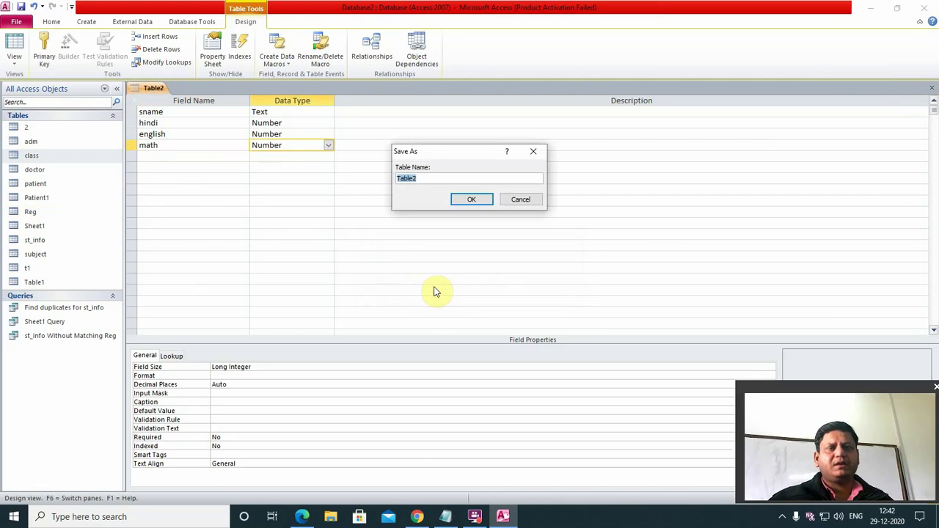
type("croostab")
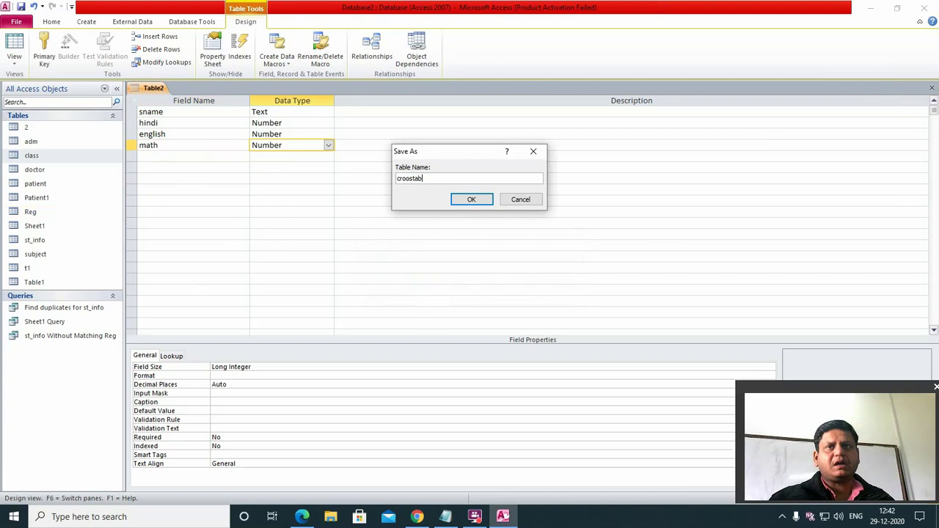
key("Return")
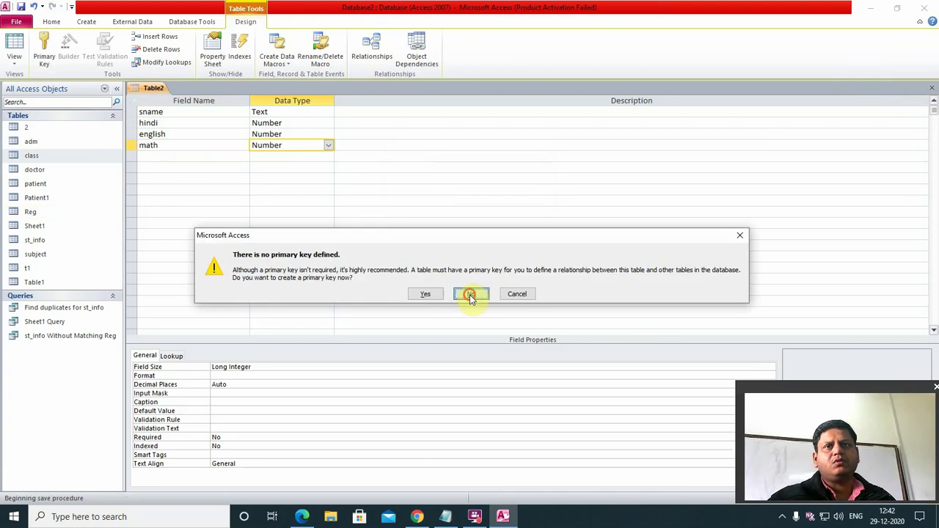
left_click(471, 293)
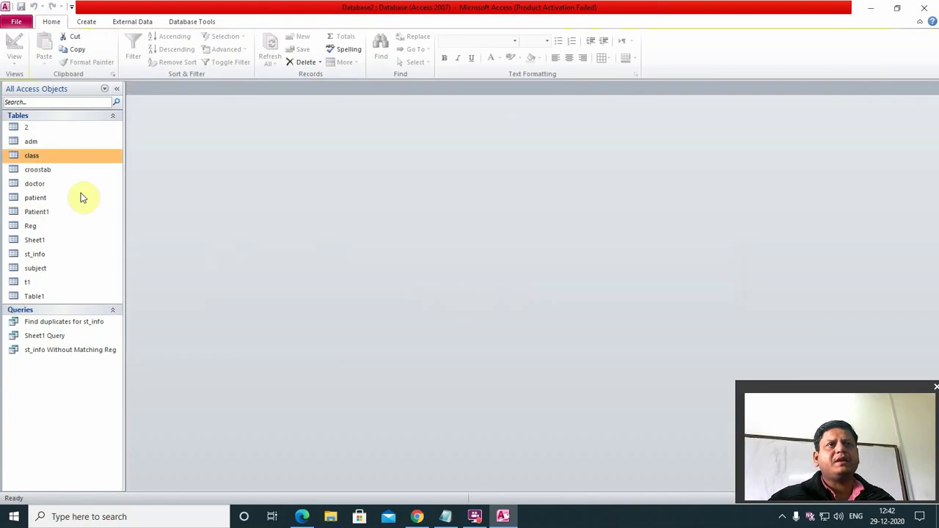
- Open the croostab table and enter a first record with the student's name, hindi 80, english 90 and math 50
double_click(42, 171)
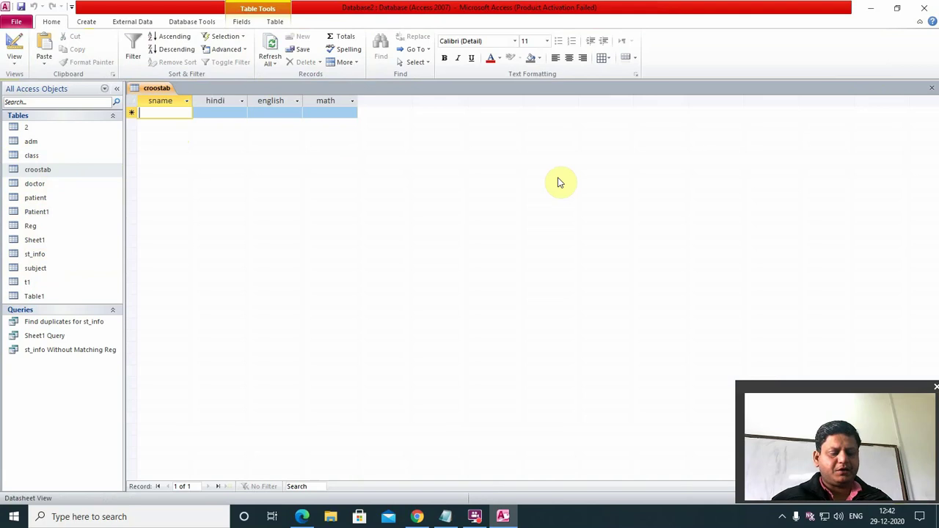
type("ram")
key("Tab")
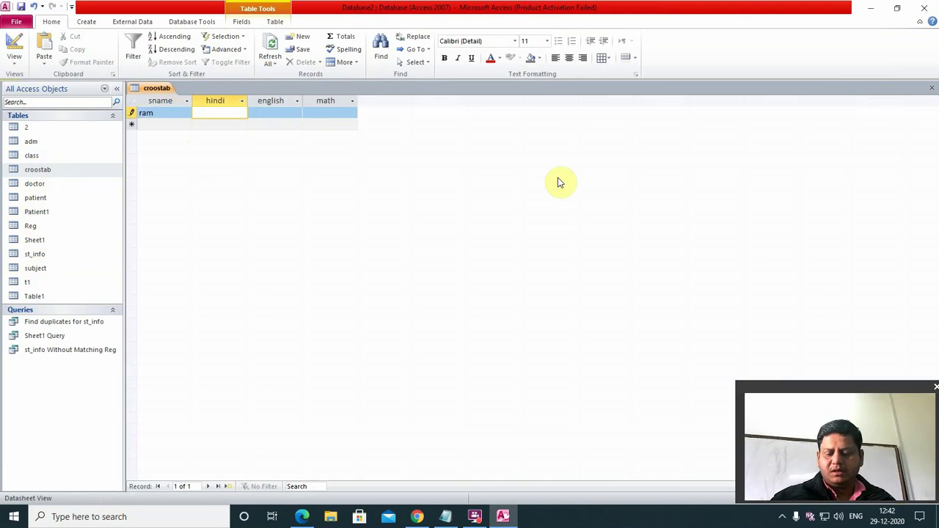
key("Tab")
type("90")
key("Tab")
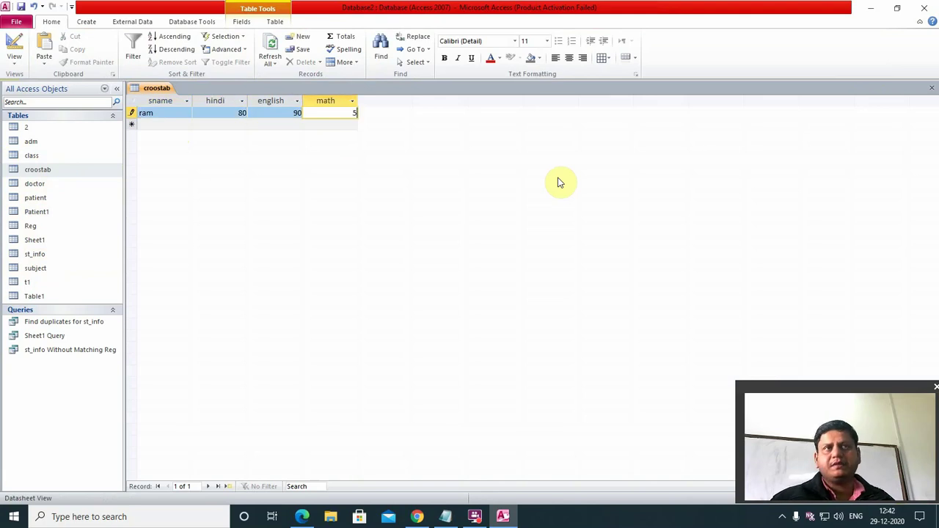
key("Down")
key("Left")
key("Left")
key("Left")
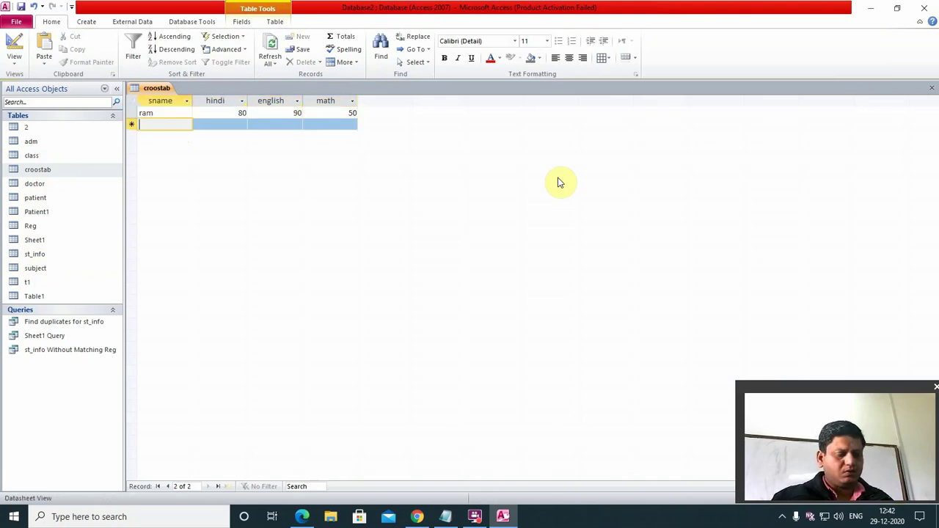
- Enter a second croostab record with the student's name, hindi 65, english 42 and math 62
type("ra")
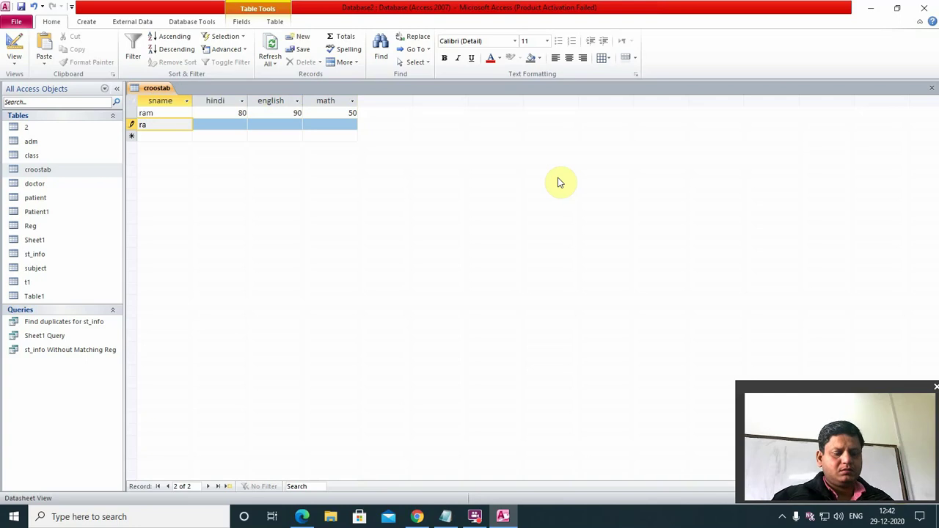
type("mesh")
key("Tab")
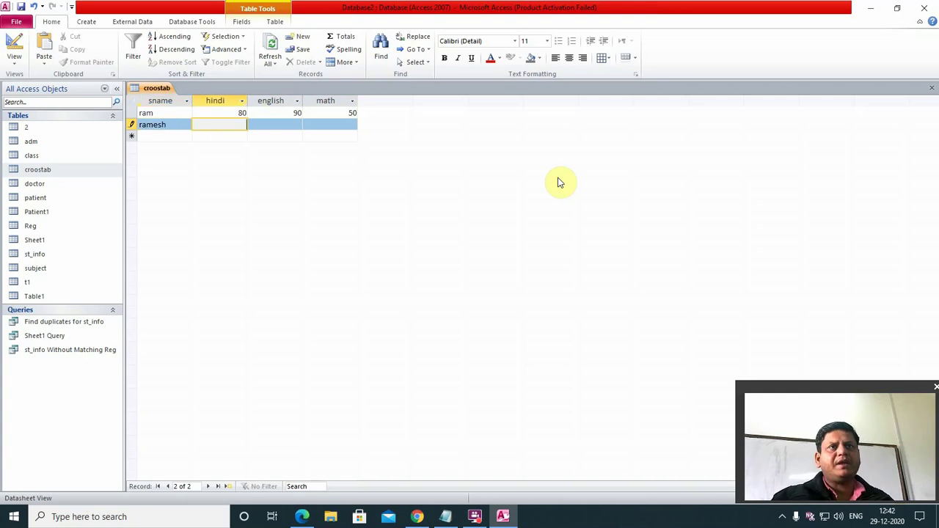
key("Tab")
type("42")
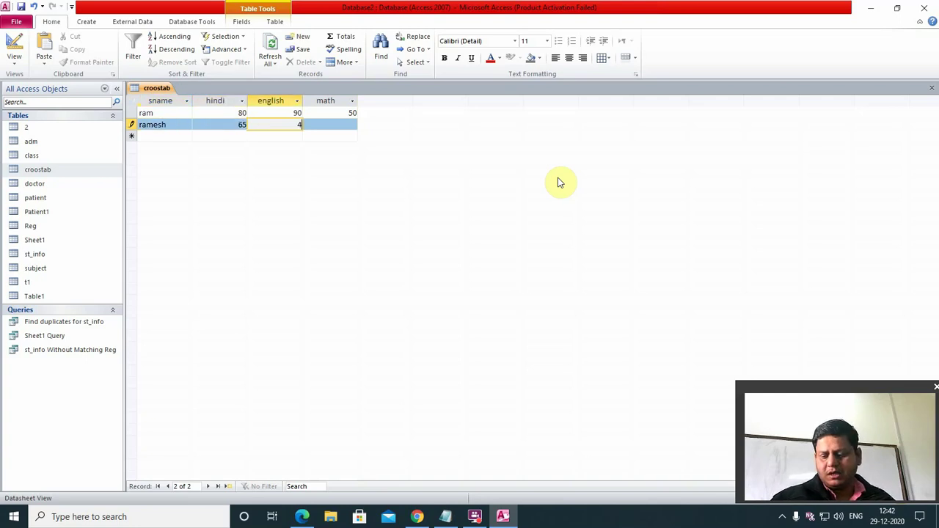
key("Tab")
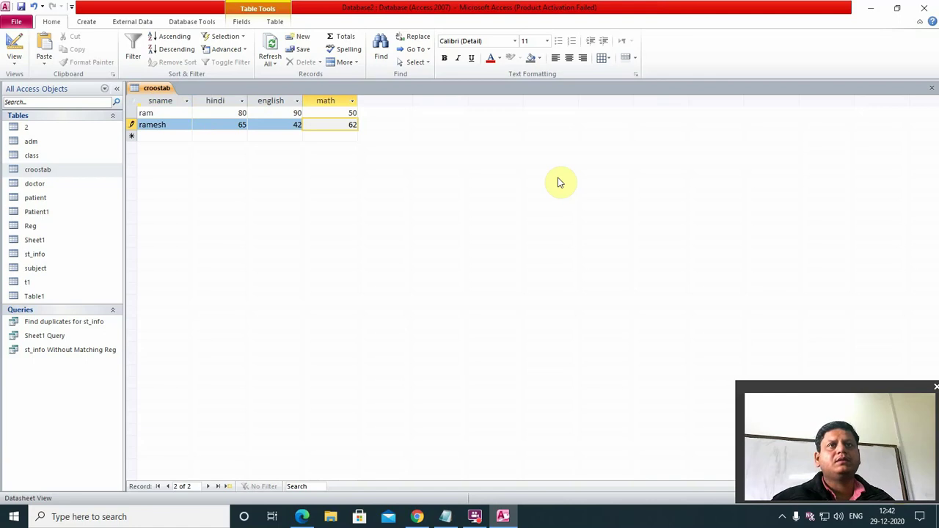
- Enter a third record with the student's name, hindi 60, english 75 and math 42, and close the croostab table
key("Down")
key("Left")
key("Left")
key("Left")
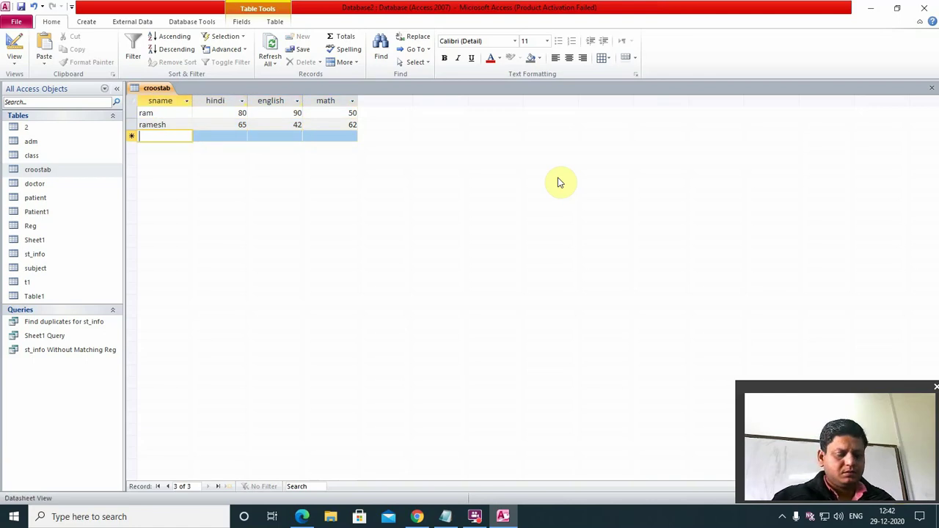
type("om")
key("Tab")
type("60")
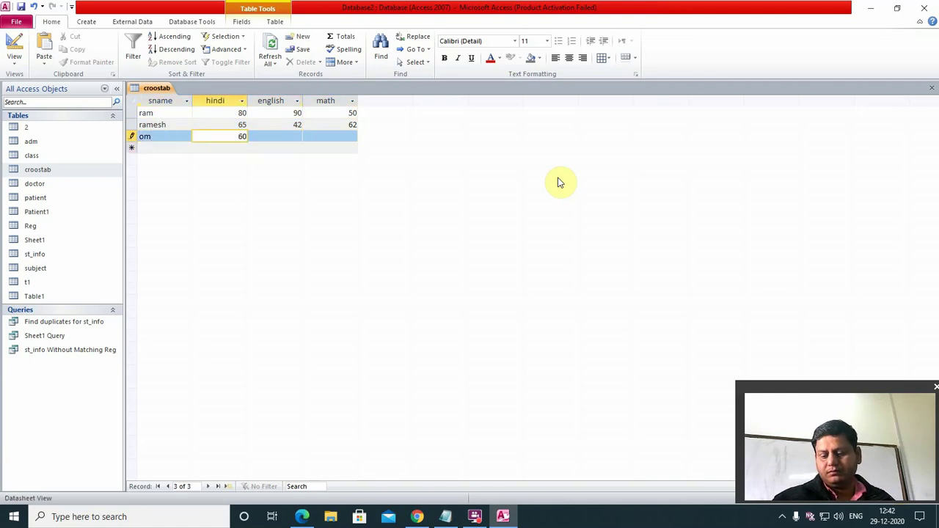
key("Tab")
type("75")
key("Tab")
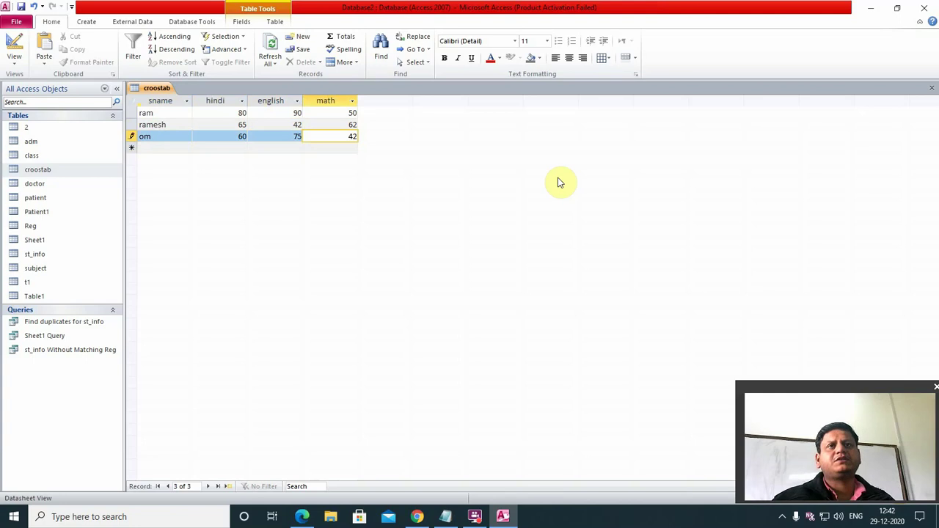
left_click(934, 90)
- Start a new query with the Crosstab Query Wizard and choose the croostab table as its source
left_click(86, 22)
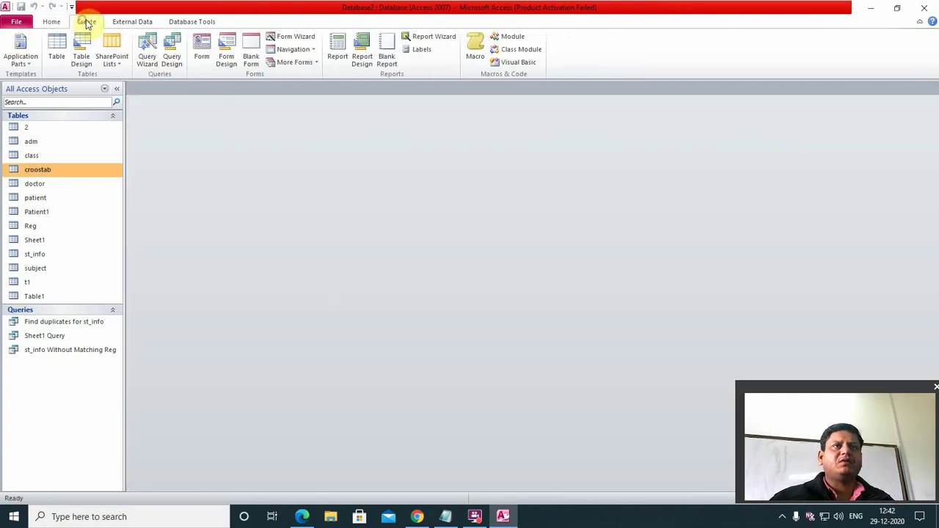
left_click(147, 58)
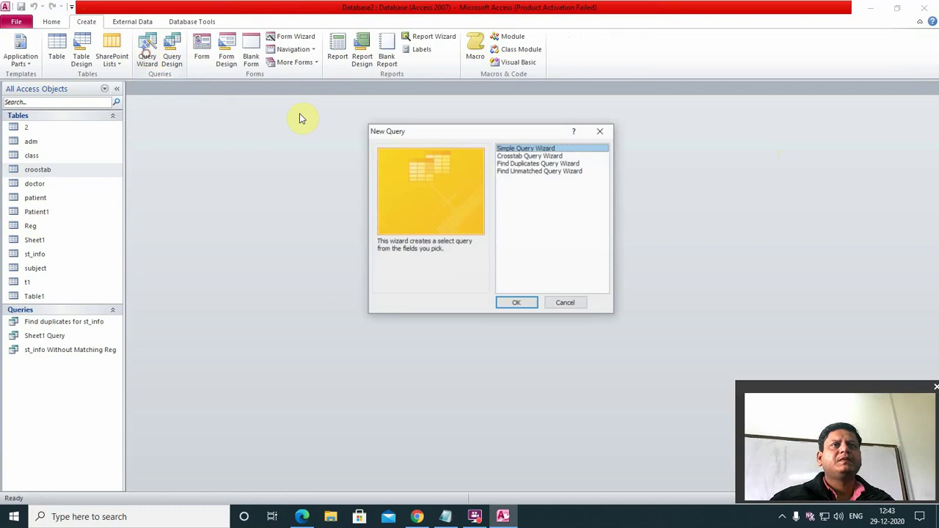
left_click(524, 155)
left_click(506, 303)
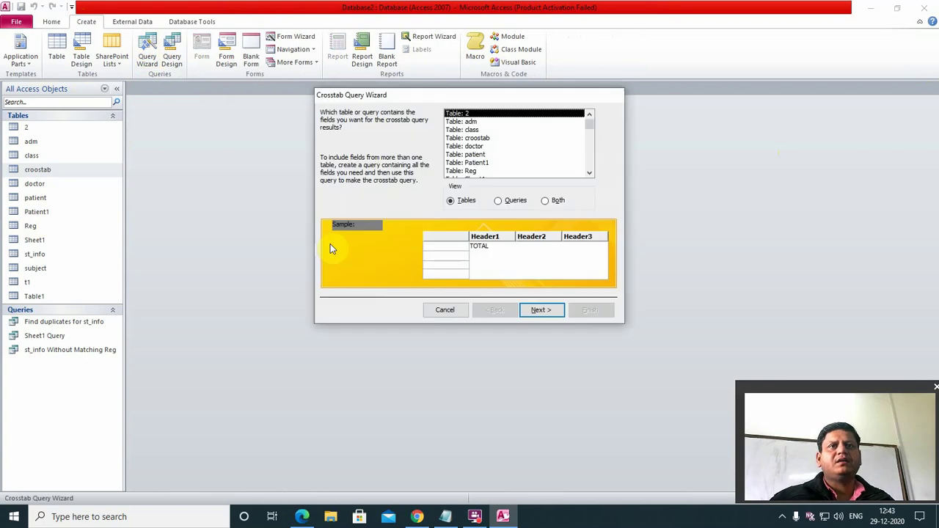
left_click(496, 138)
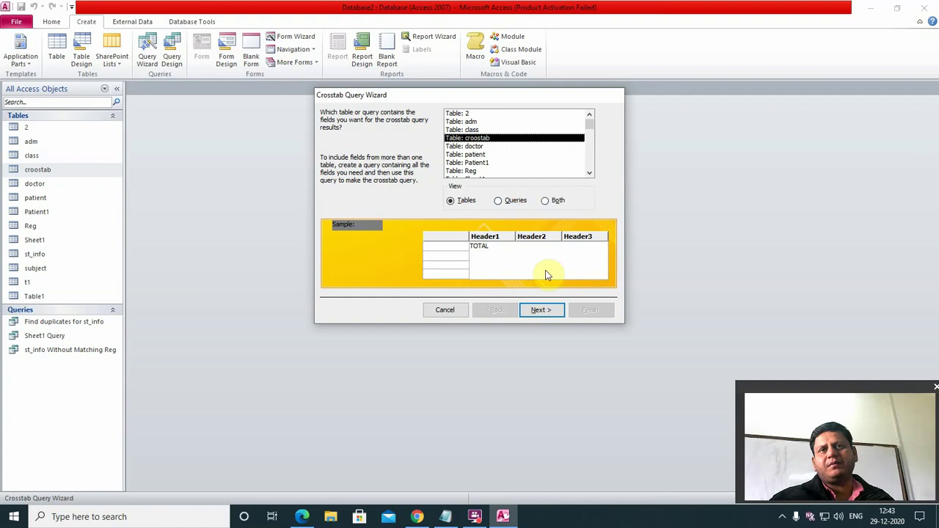
left_click(538, 311)
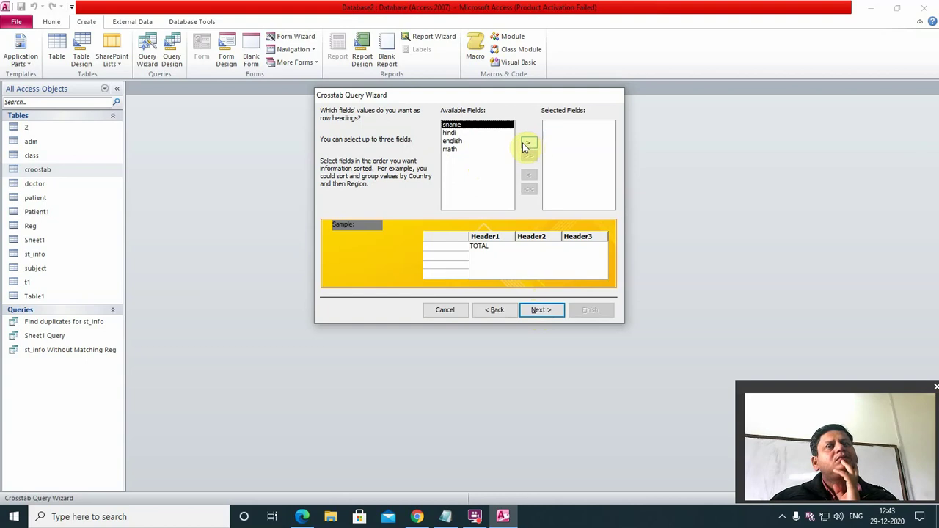
- Try to use hindi, english and math as the crosstab's row headings, and clear the selected fields
left_click(453, 133)
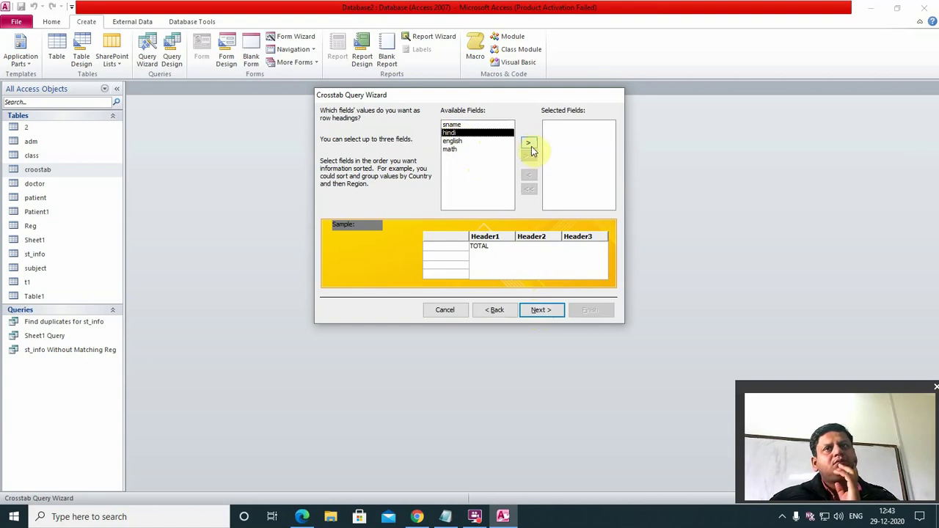
left_click(529, 145)
left_click(529, 144)
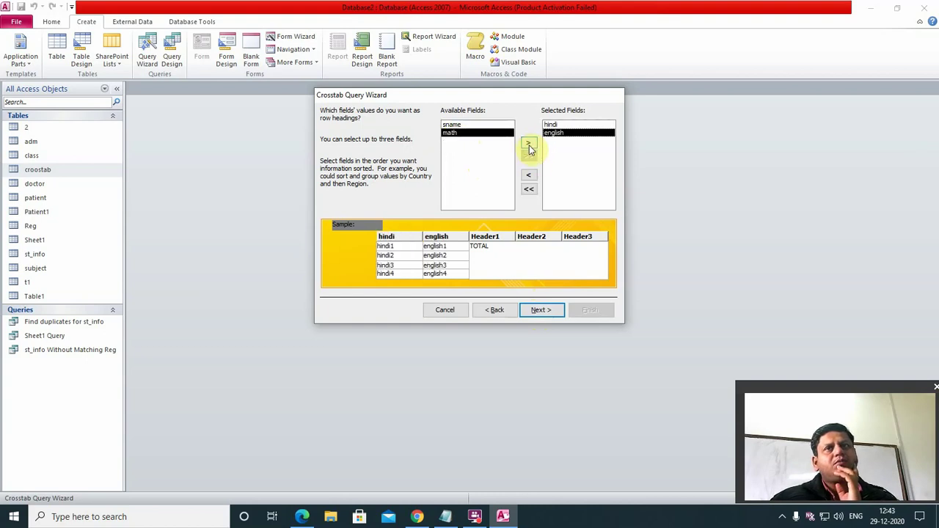
left_click(528, 145)
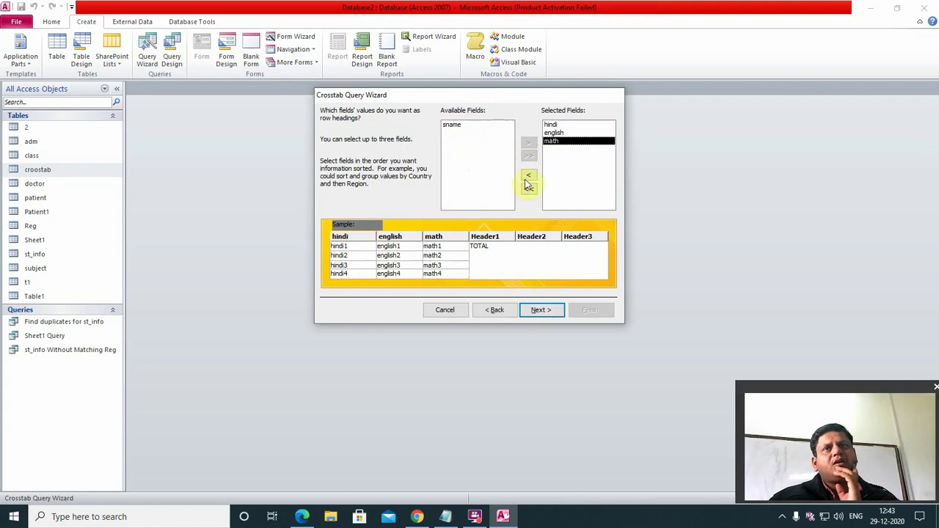
left_click(539, 311)
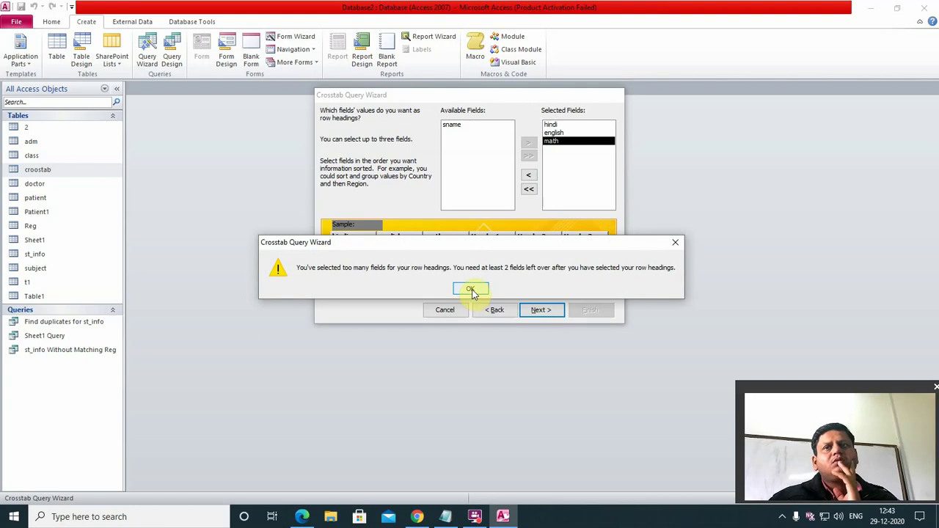
left_click(472, 291)
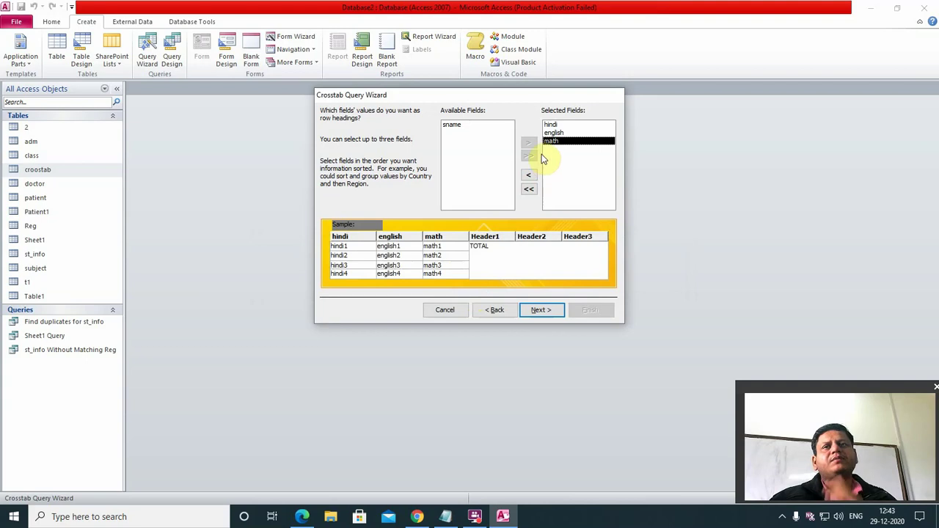
left_click(528, 189)
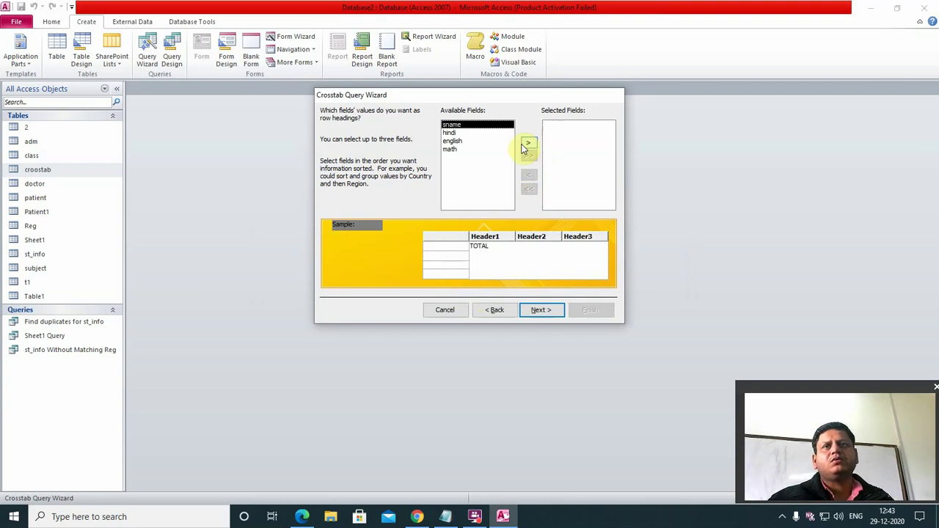
- Set sname as the crosstab's row heading and hindi as its column heading
left_click(528, 145)
left_click(537, 310)
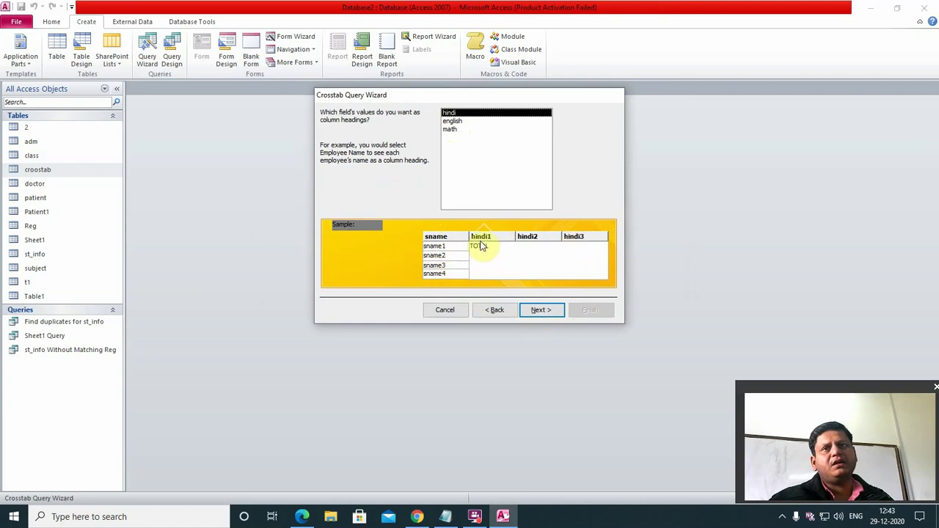
left_click(450, 122)
left_click(451, 130)
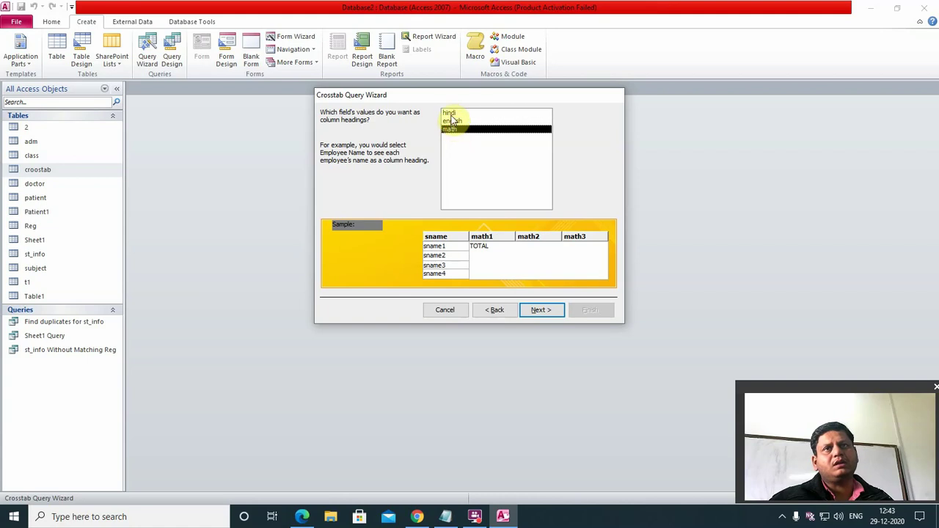
left_click(450, 113)
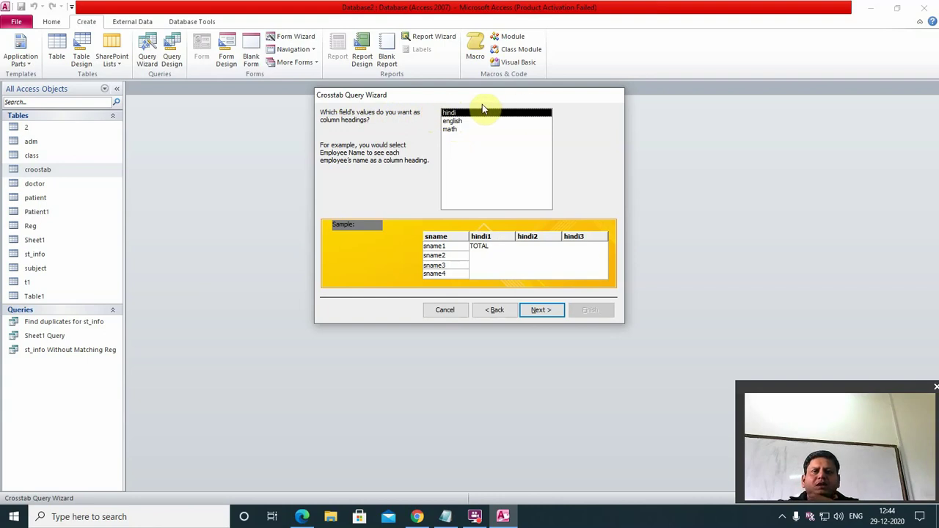
left_click(540, 310)
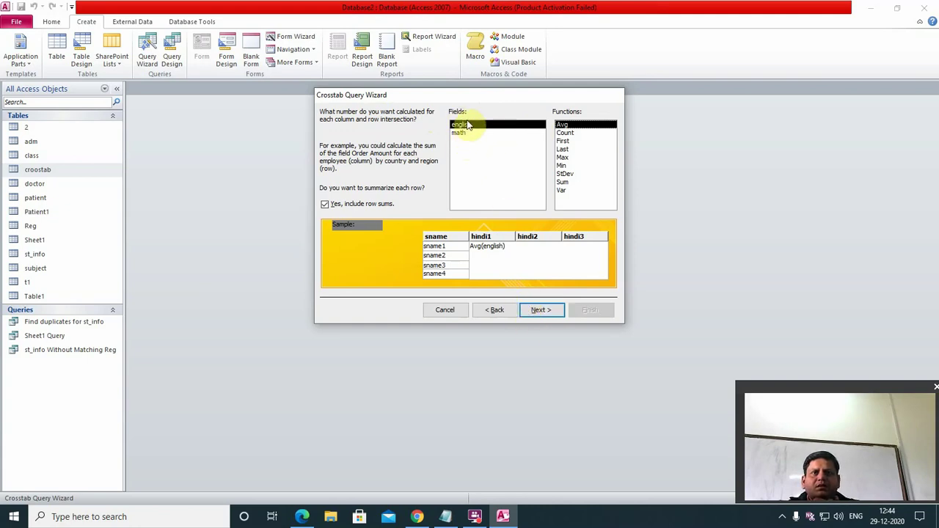
- Finish the crosstab query with Avg of english at each intersection and row sums included, and close its results
left_click(540, 312)
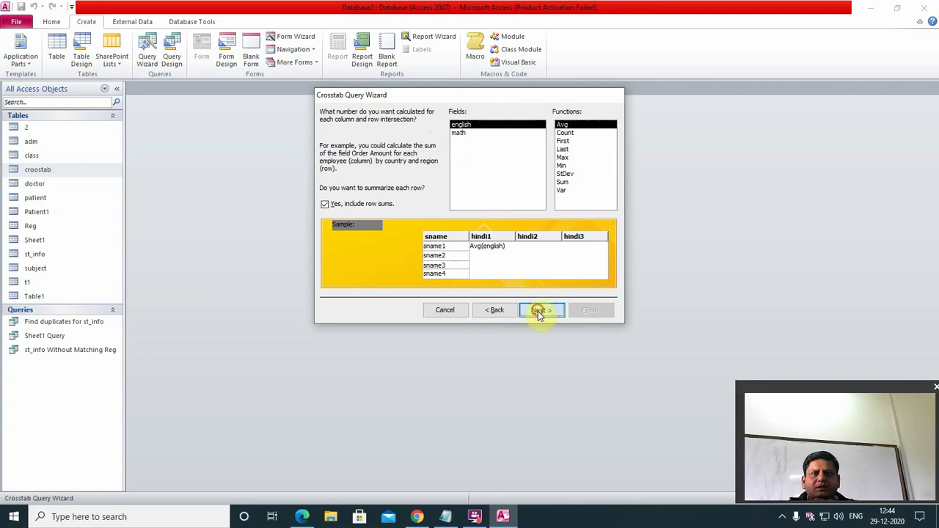
left_click(589, 310)
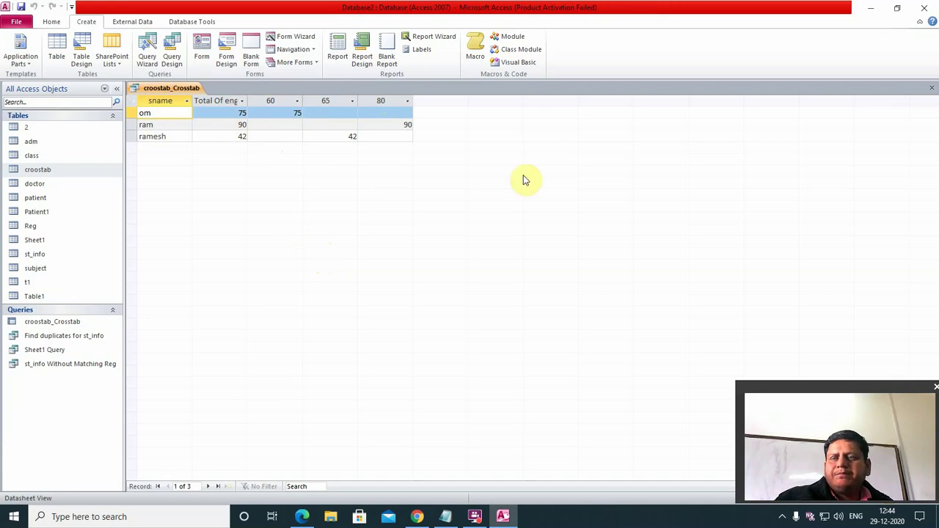
left_click(934, 89)
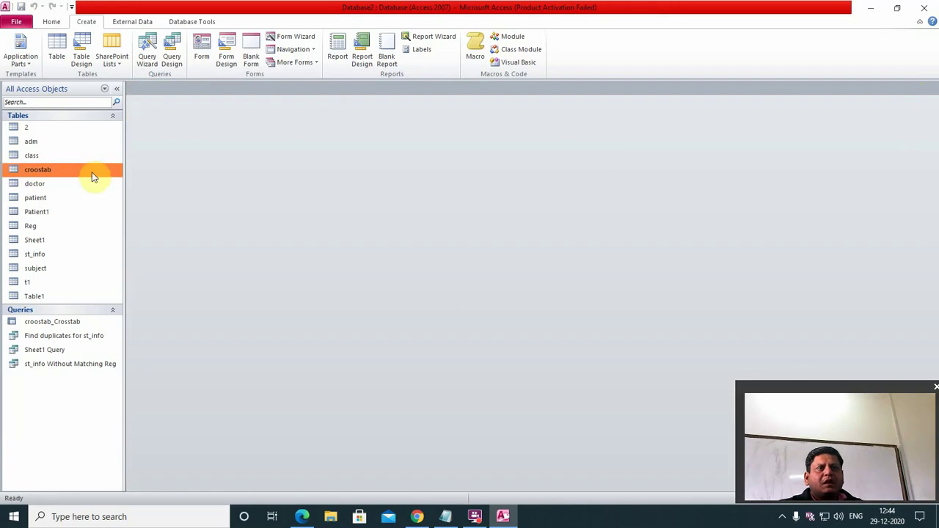
- Compare the croostab table's records with the croostab_Crosstab query's results, and close both
double_click(48, 170)
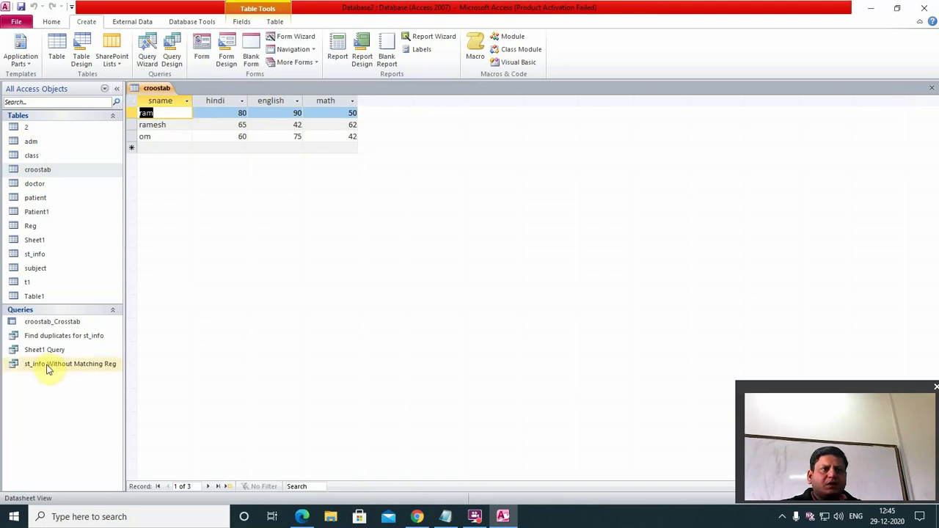
double_click(47, 323)
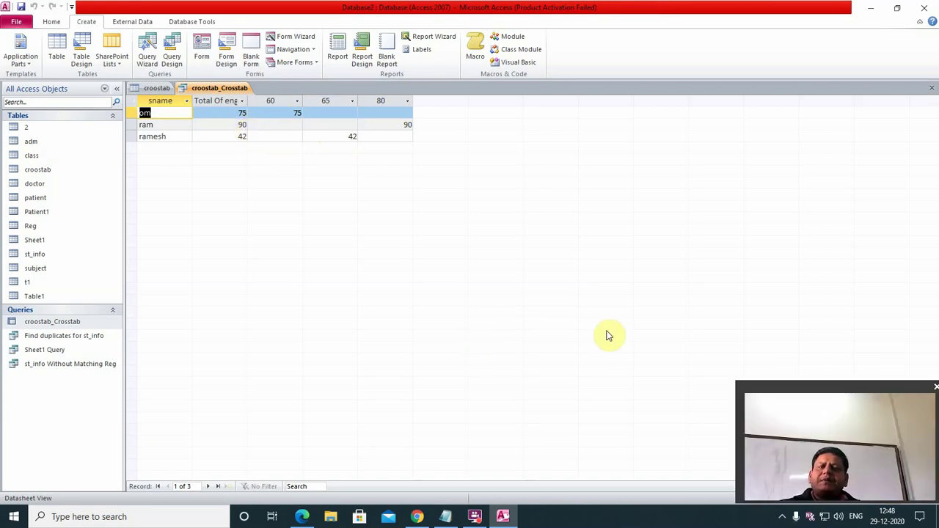
left_click(931, 88)
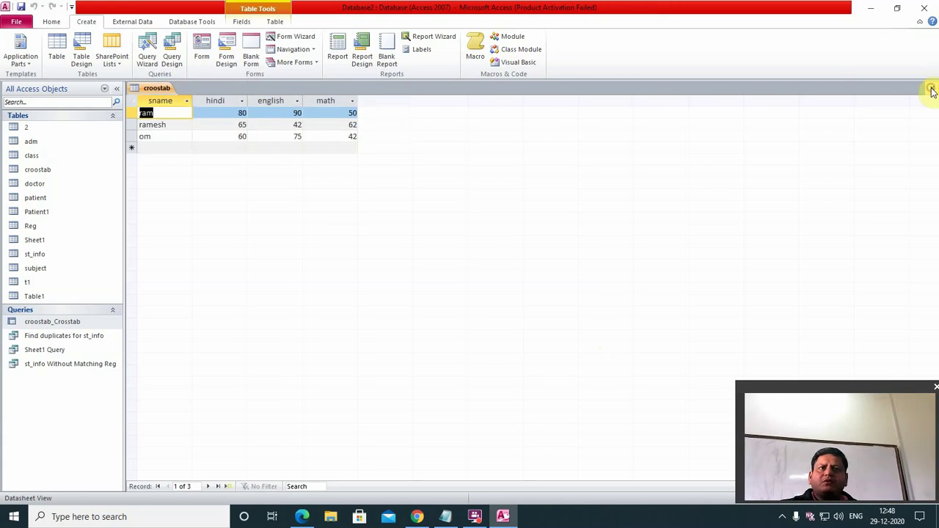
left_click(932, 87)
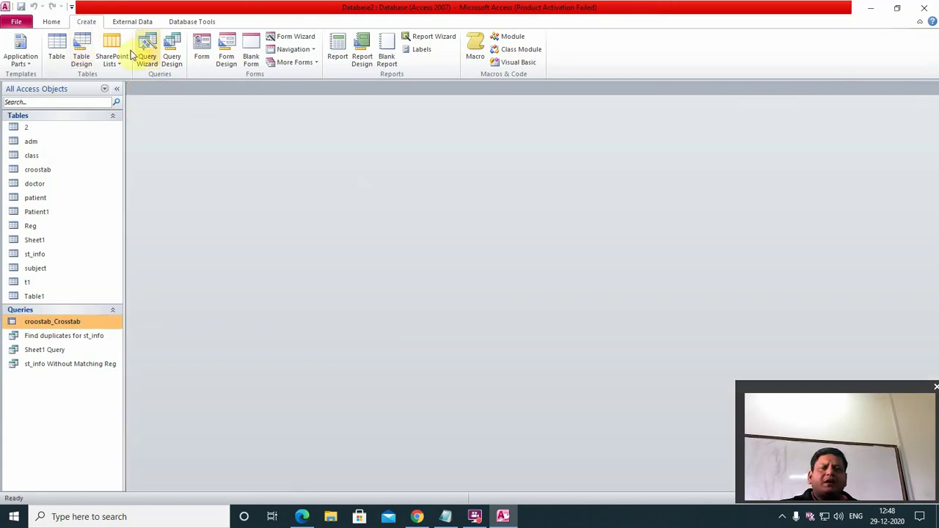
double_click(52, 321)
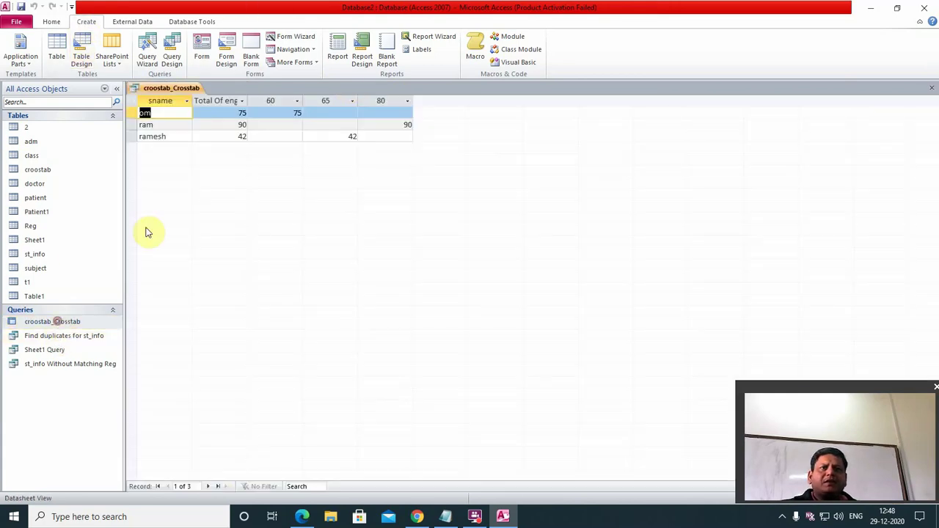
left_click(931, 88)
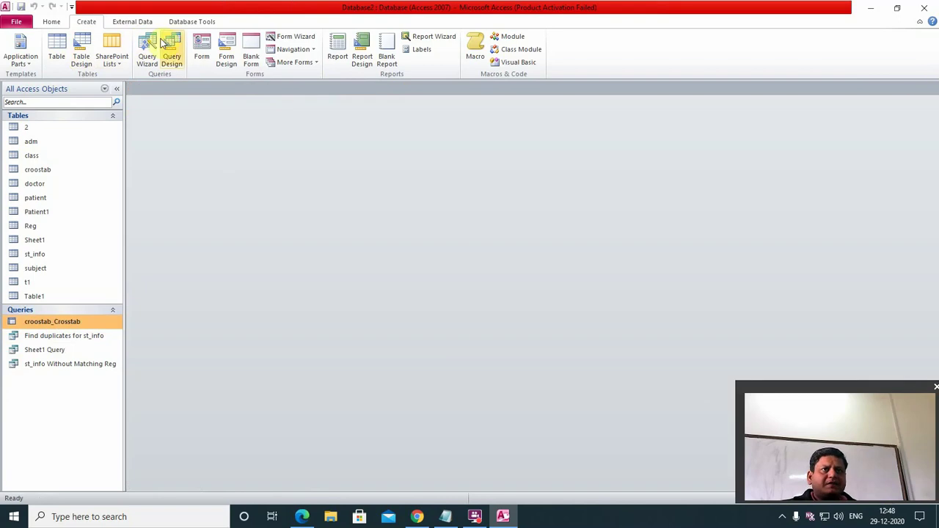
- Create a new table in Design view and add a salesman field of type Text
left_click(82, 51)
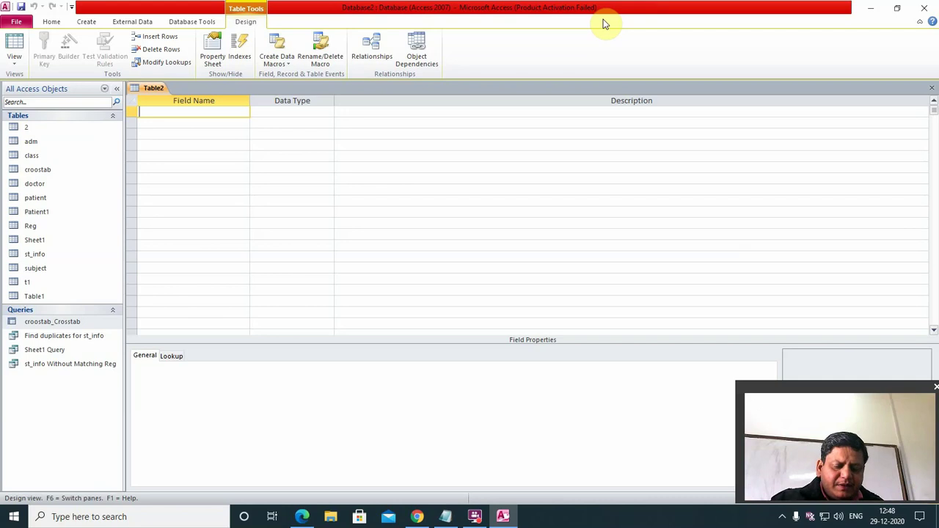
type("sa")
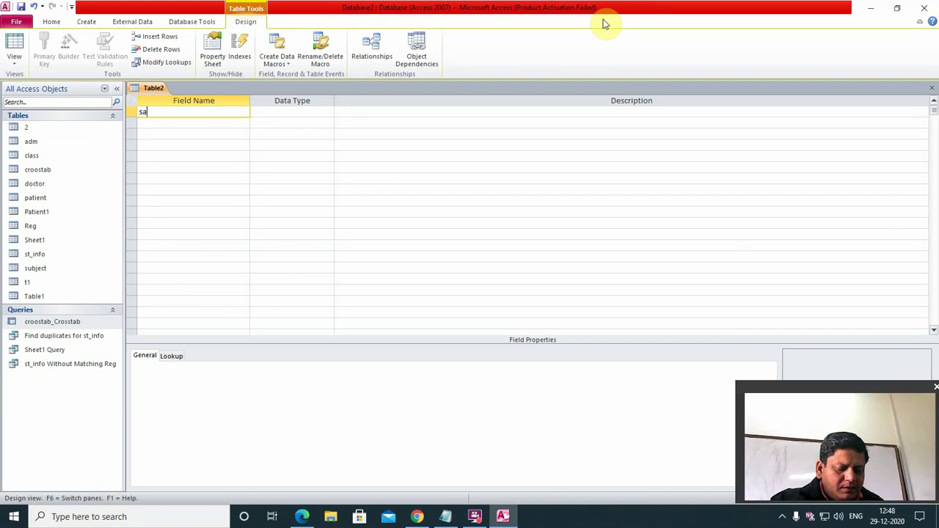
type("lesman")
key("Tab")
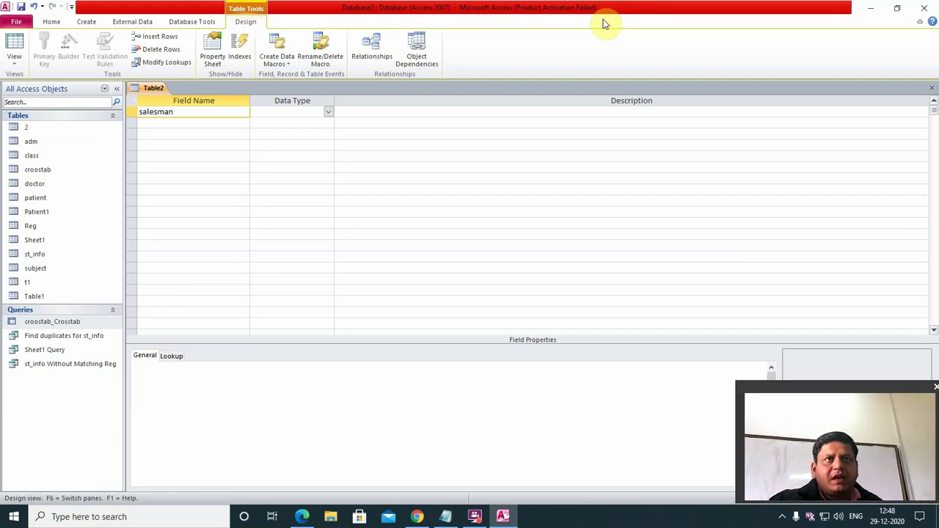
key("Tab")
key("Tab")
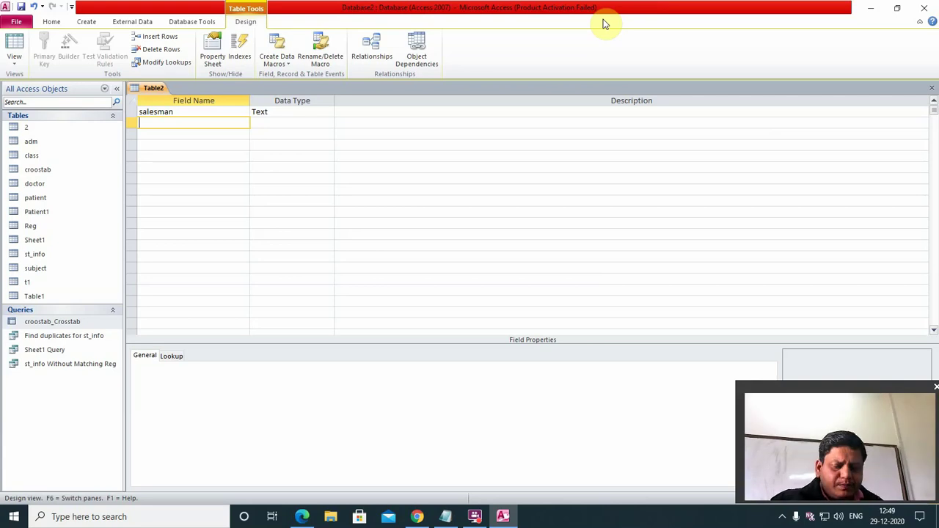
- Add a pname field of type Text below the salesman field in the new table's design
type("pname")
key("Return")
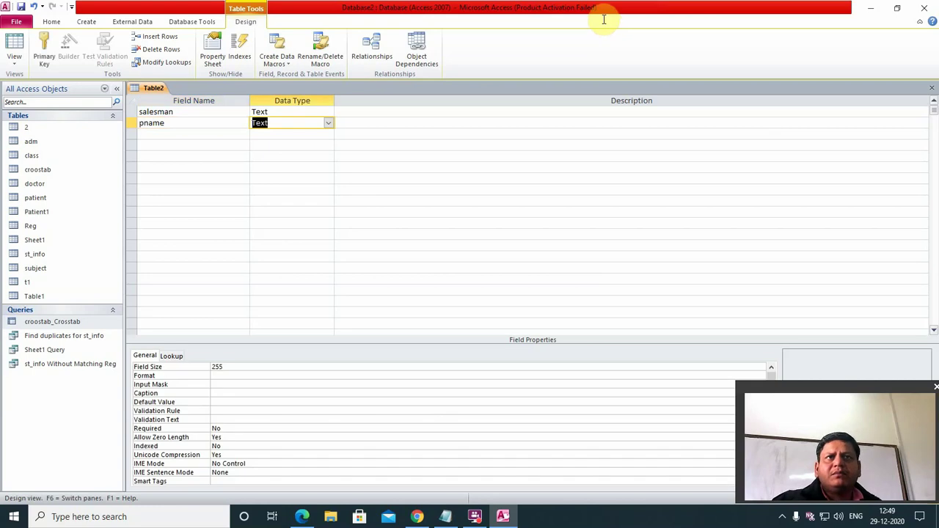
key("Return")
key("Return")
- Add a third field named pamt with the Number data type to the table design
type("p")
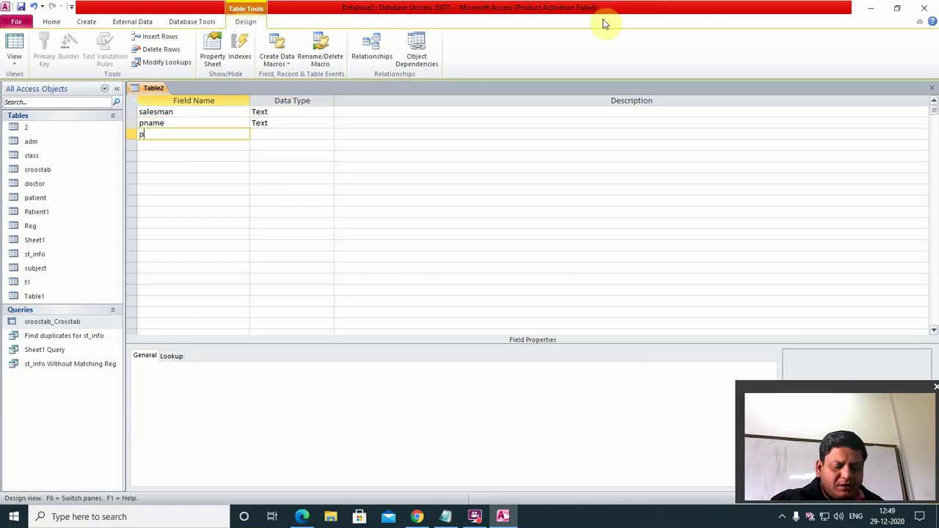
type("rate")
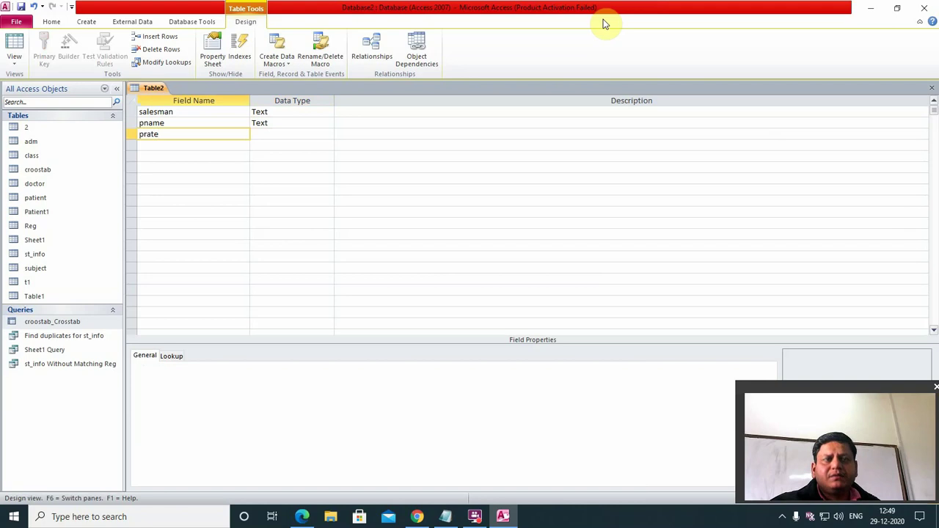
key("BackSpace")
key("BackSpace")
key("BackSpace")
key("BackSpace")
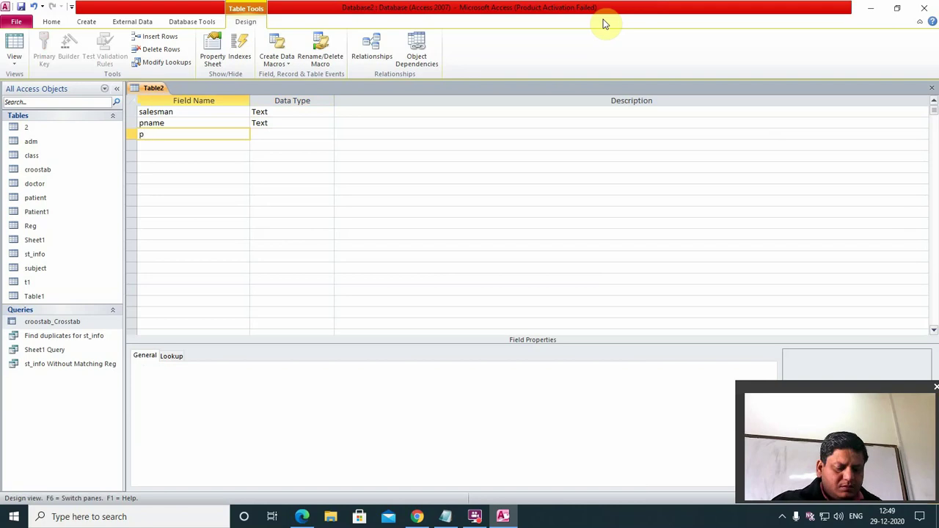
type("amt")
key("Tab")
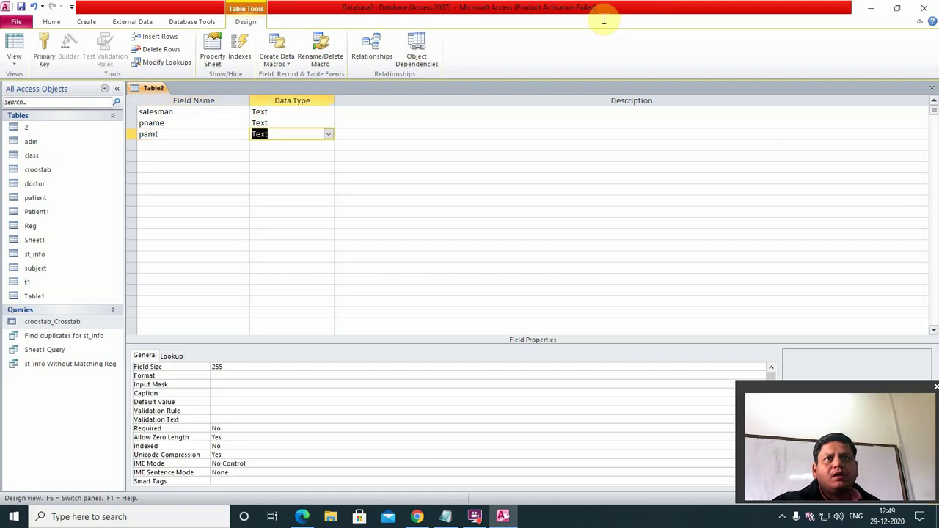
type("number")
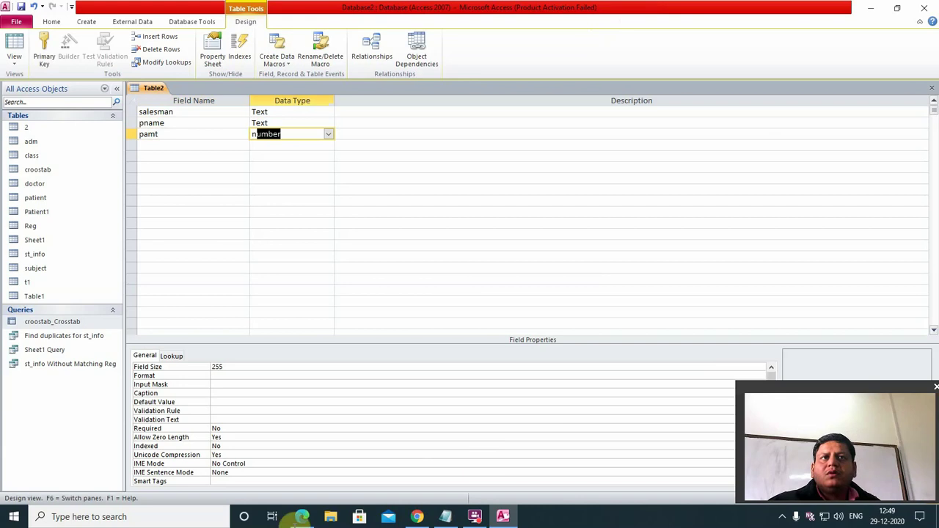
- Close the table design and save it as cross without creating a primary key
left_click(931, 88)
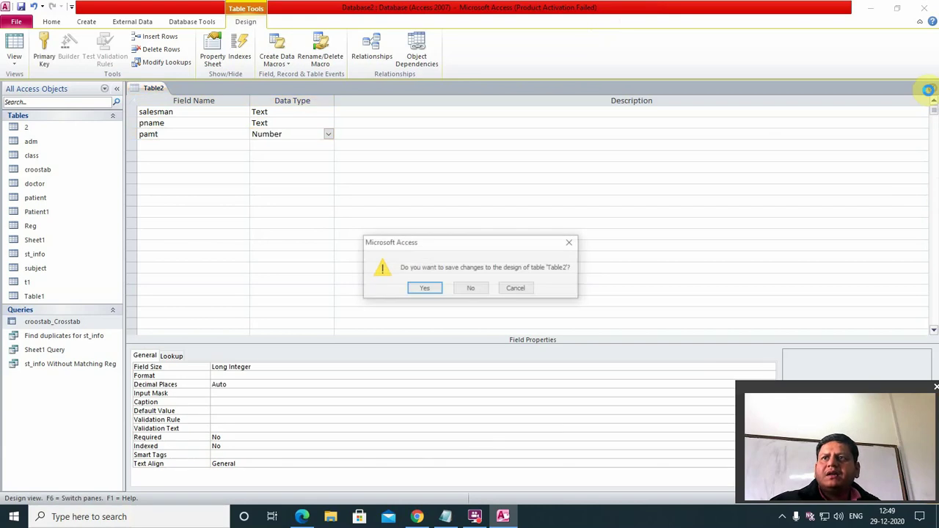
left_click(426, 290)
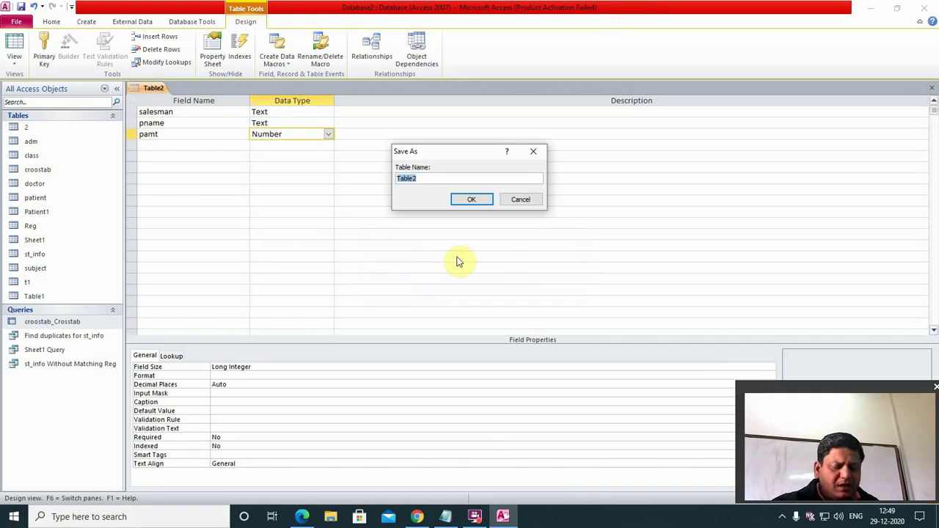
type("cros")
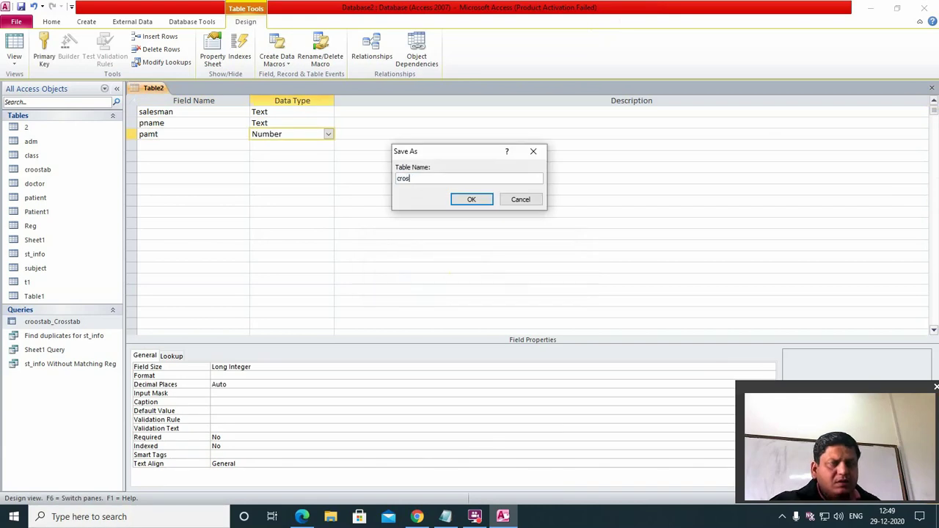
type("s")
key("Return")
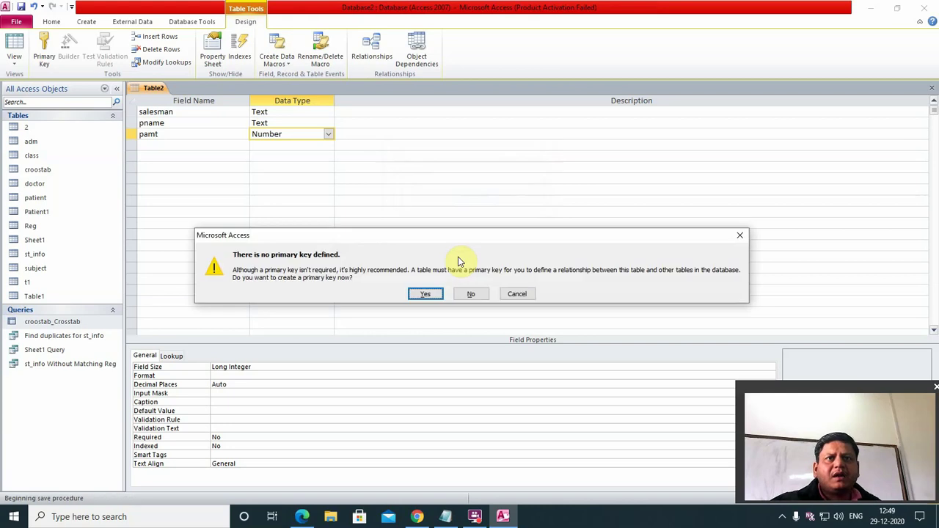
left_click(471, 294)
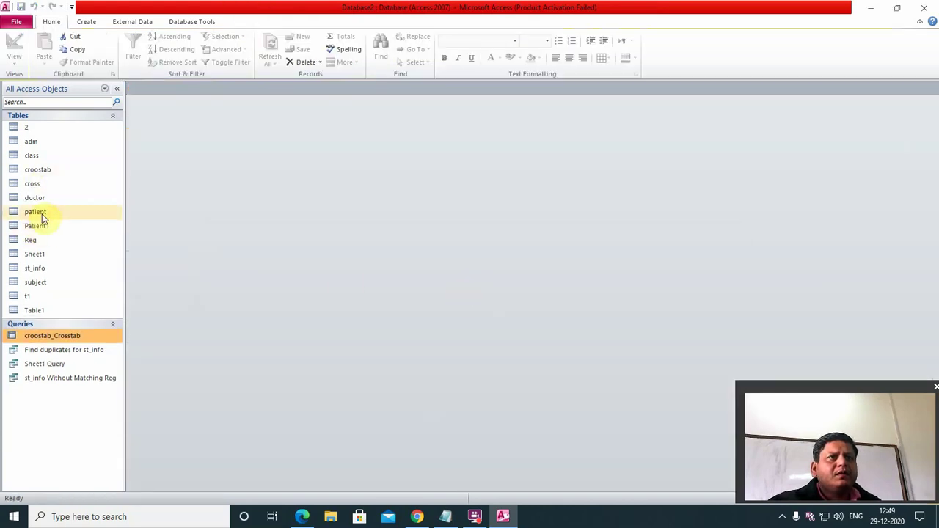
- Open the cross table and enter the first record with the salesman's name, product computer and amount 10000
double_click(32, 185)
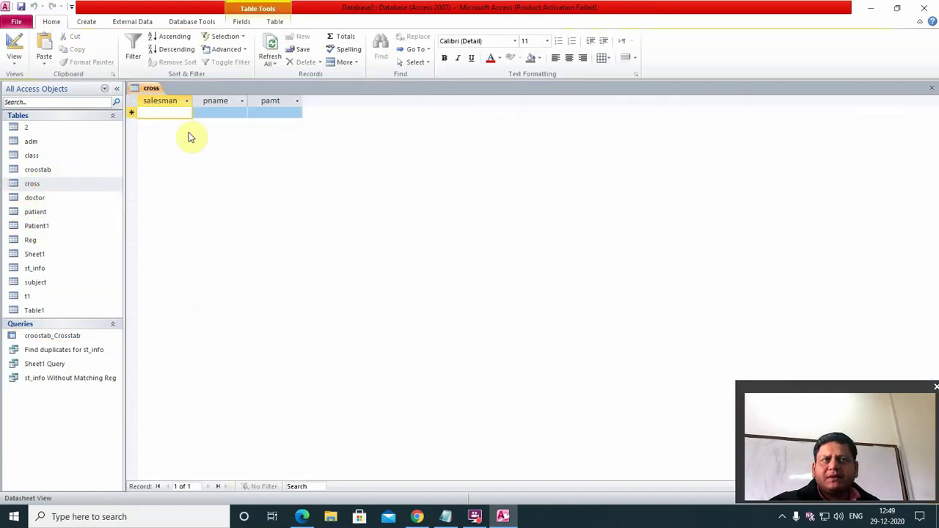
type("ram")
key("Tab")
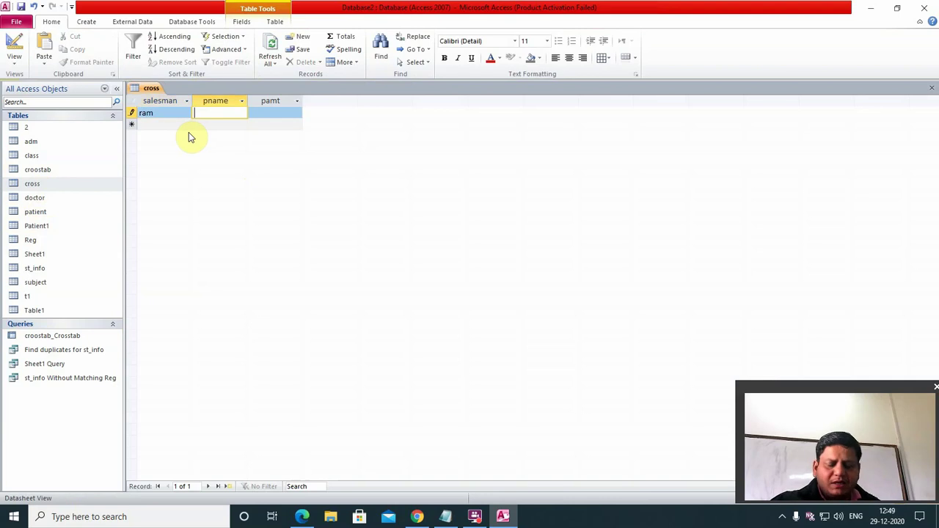
type("comp")
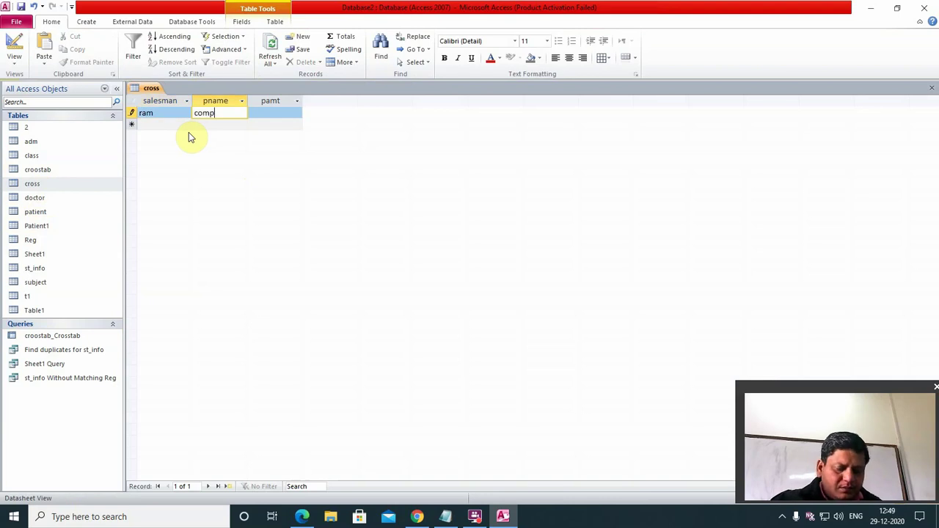
type("uter")
key("Tab")
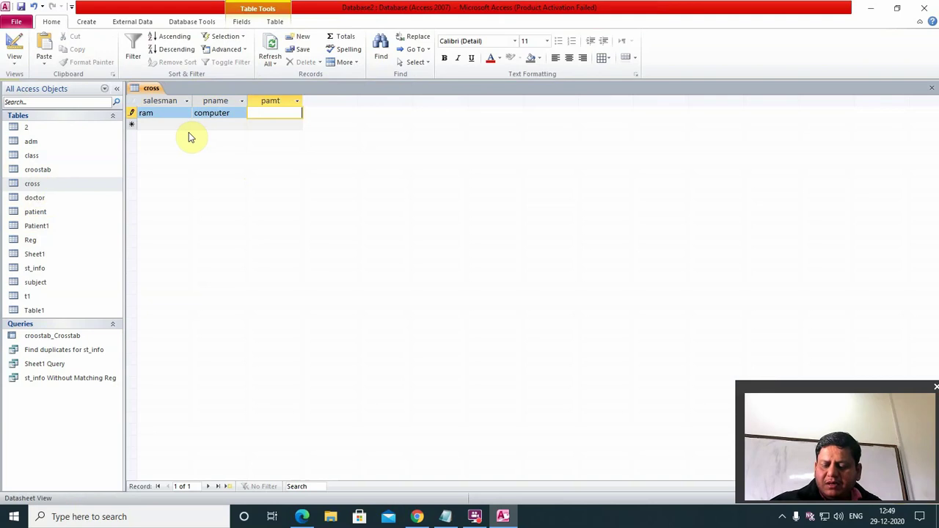
type("10000")
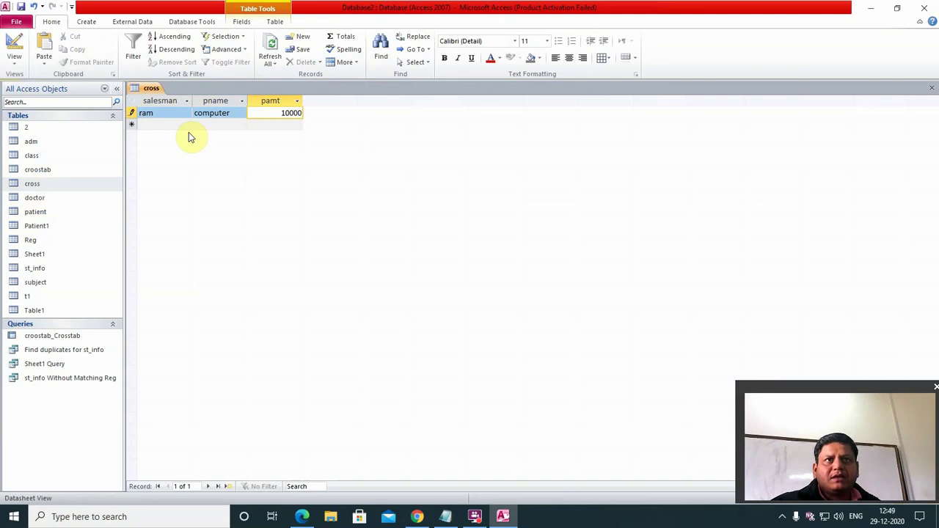
- Enter a second record with a different salesman's name, product mobile and amount 5000
key("Down")
key("Left")
key("Left")
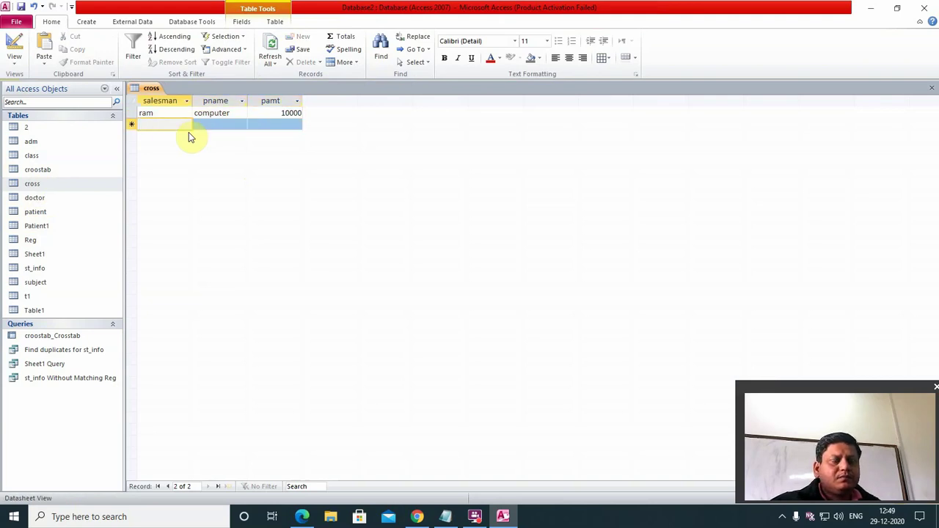
type("ramesh")
key("Tab")
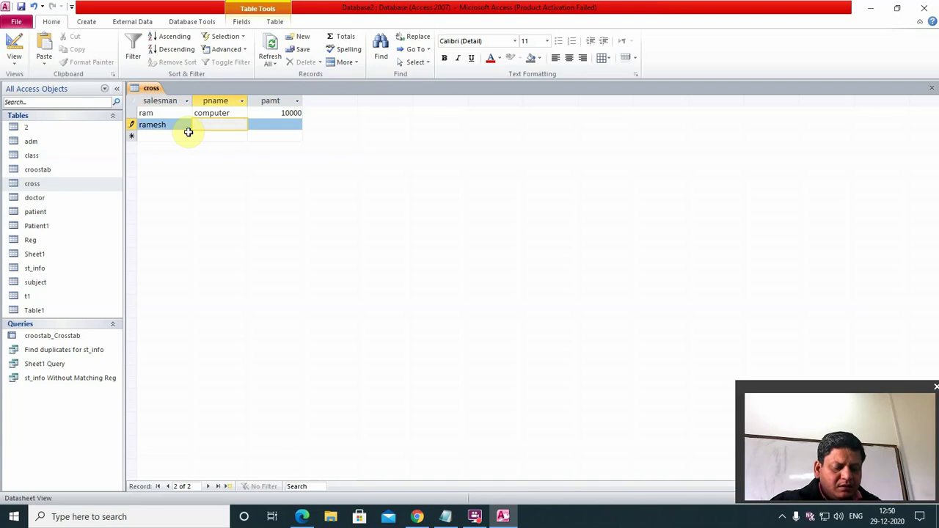
type("mobile")
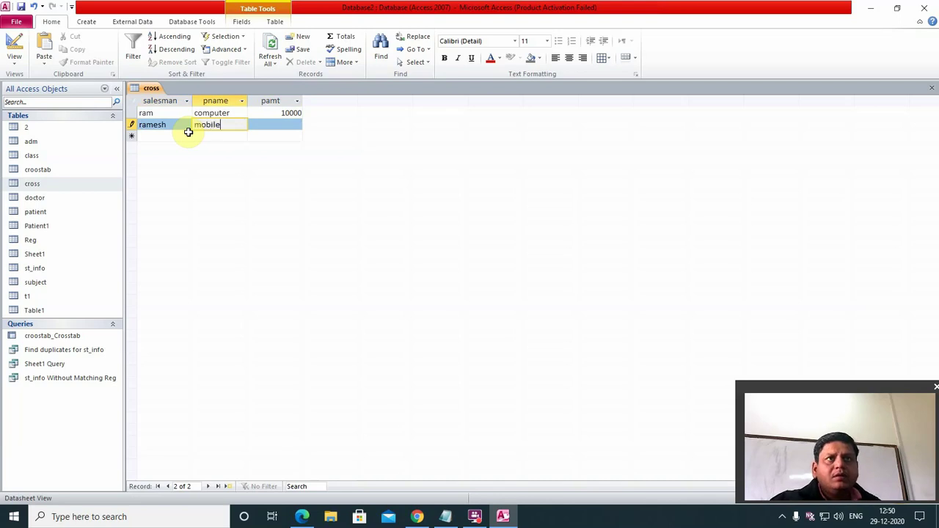
key("Tab")
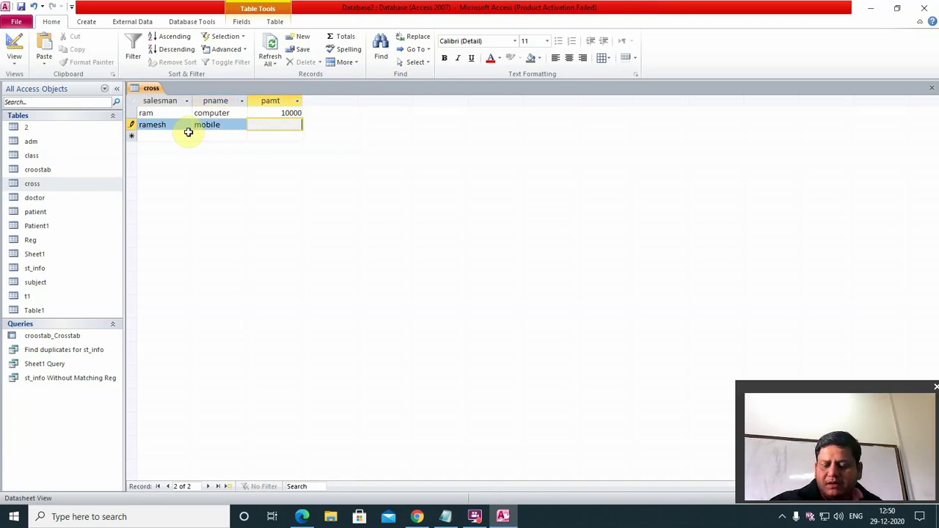
type("5000")
key("Tab")
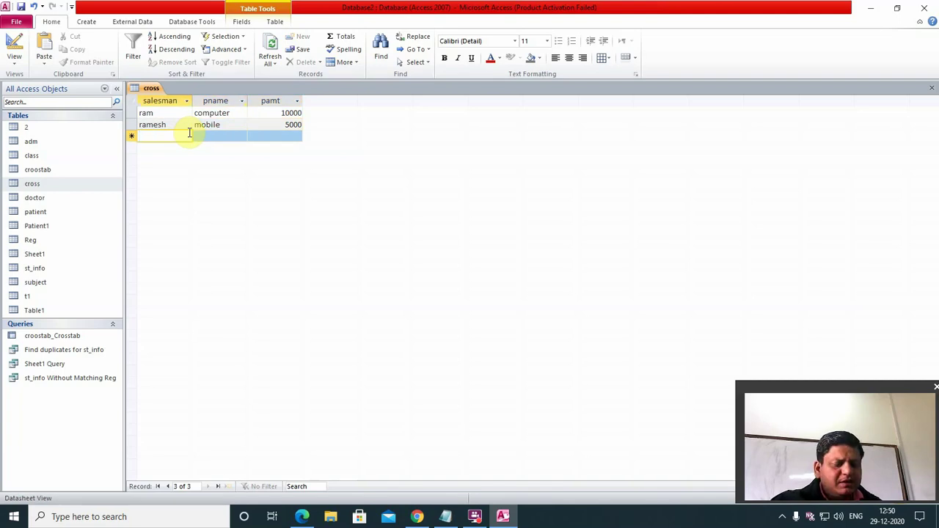
- Enter a third record with another salesman's name, product computer and amount 12000
type("arun")
key("Tab")
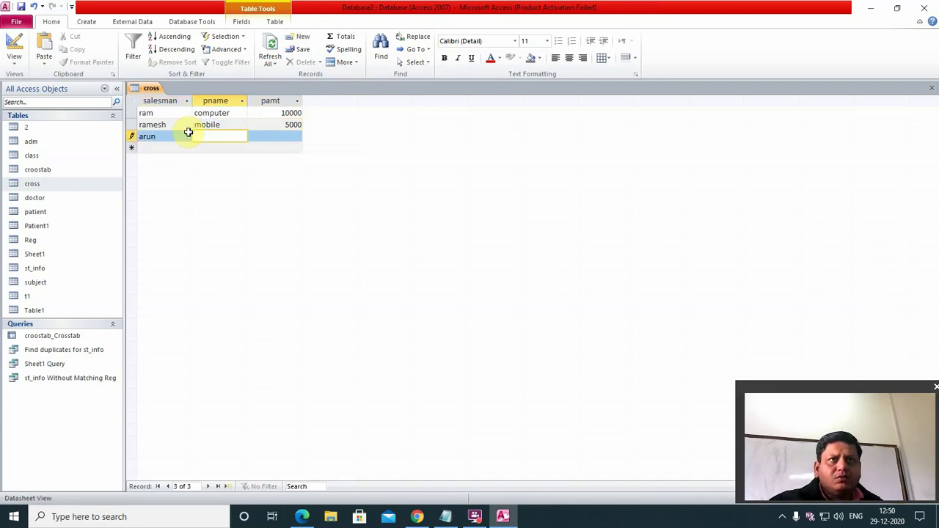
type("com")
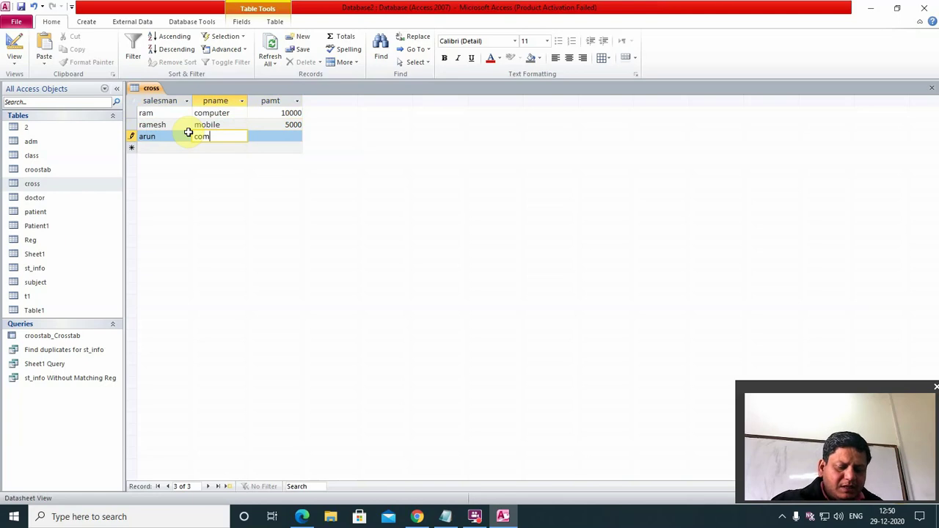
type("puter")
key("Tab")
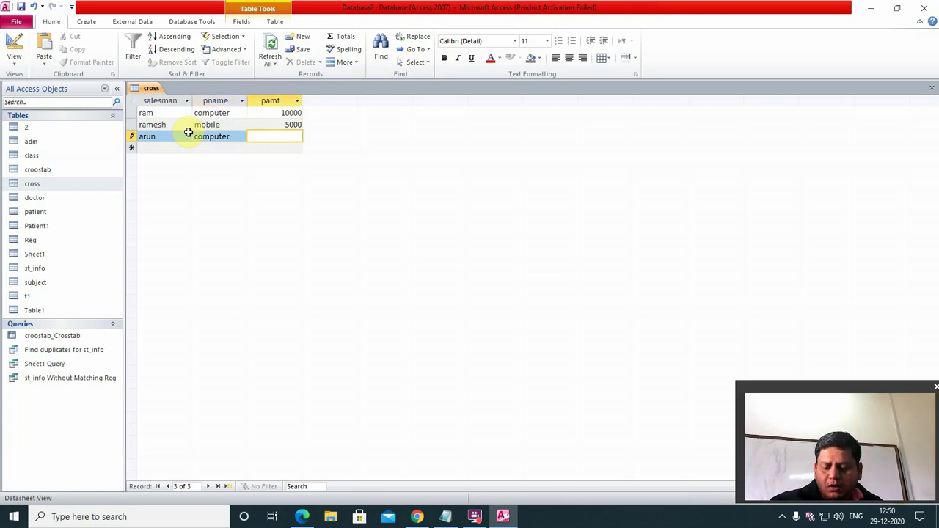
type("12000")
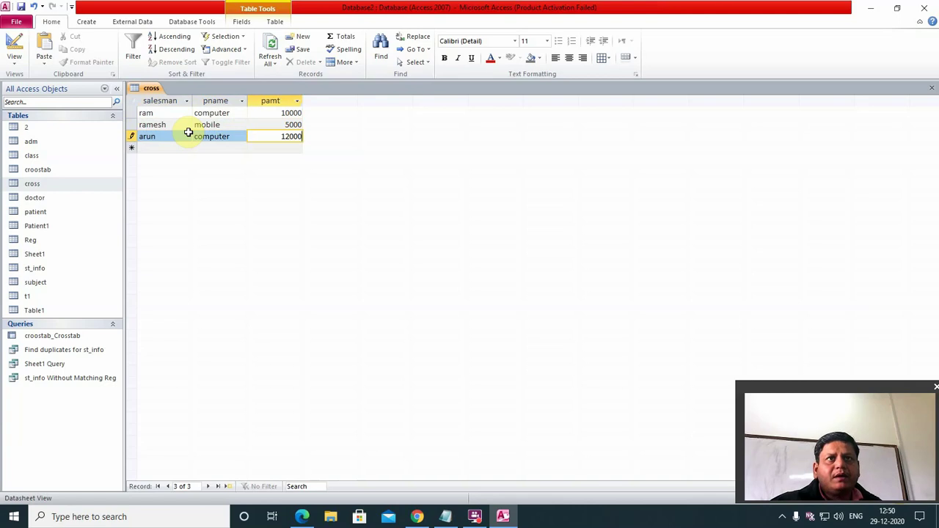
key("Tab")
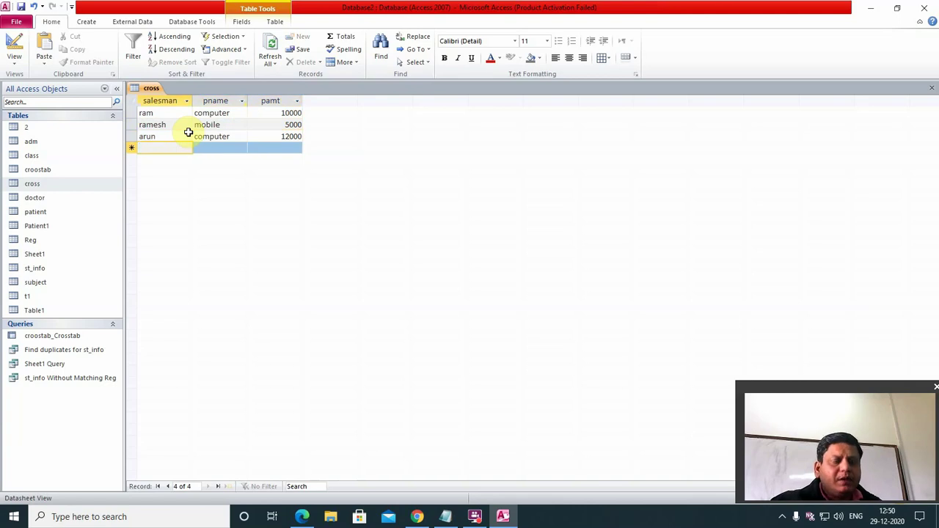
- Enter a fourth record repeating the first record's salesman, with product computer and amount 13000
type("ram")
key("Tab")
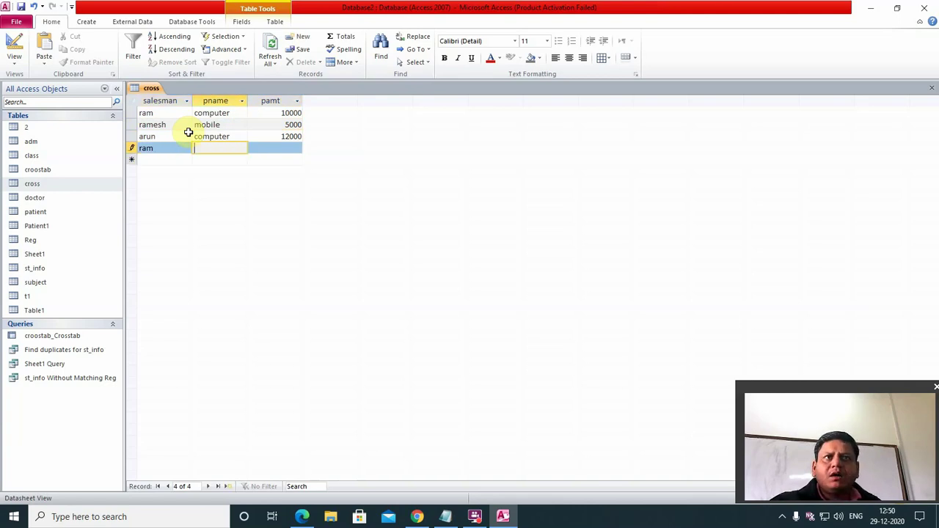
type("com")
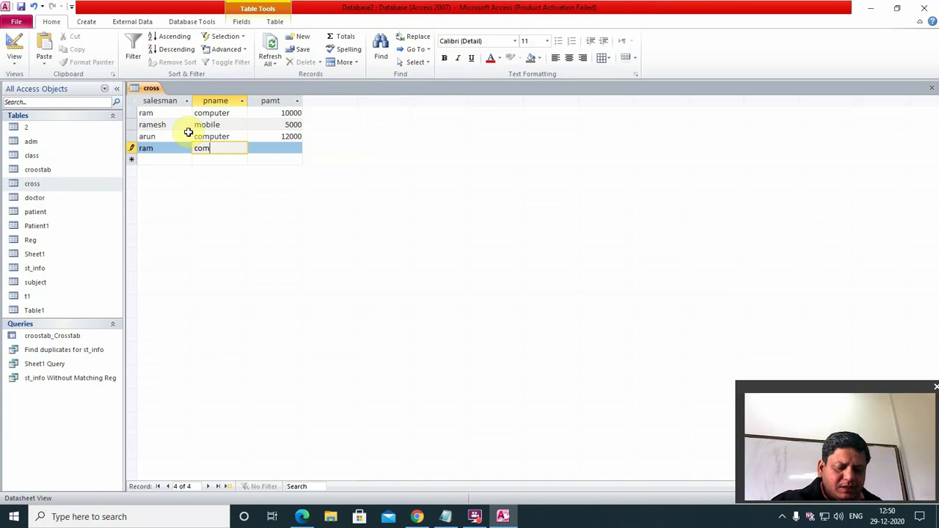
type("puter")
key("Tab")
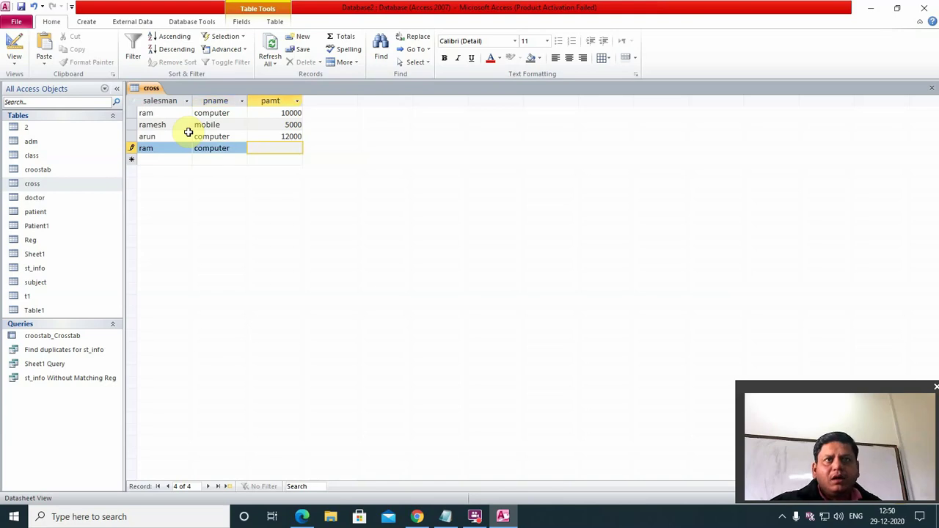
type("13000")
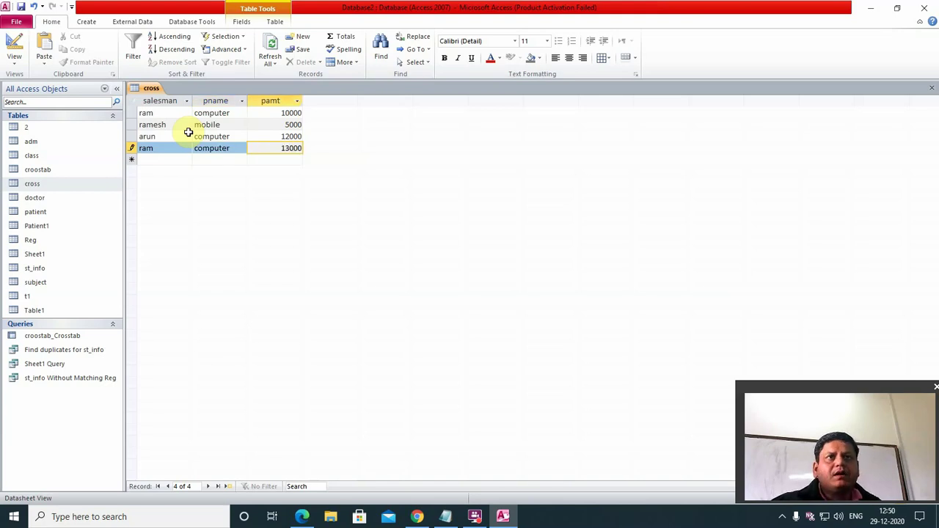
key("Tab")
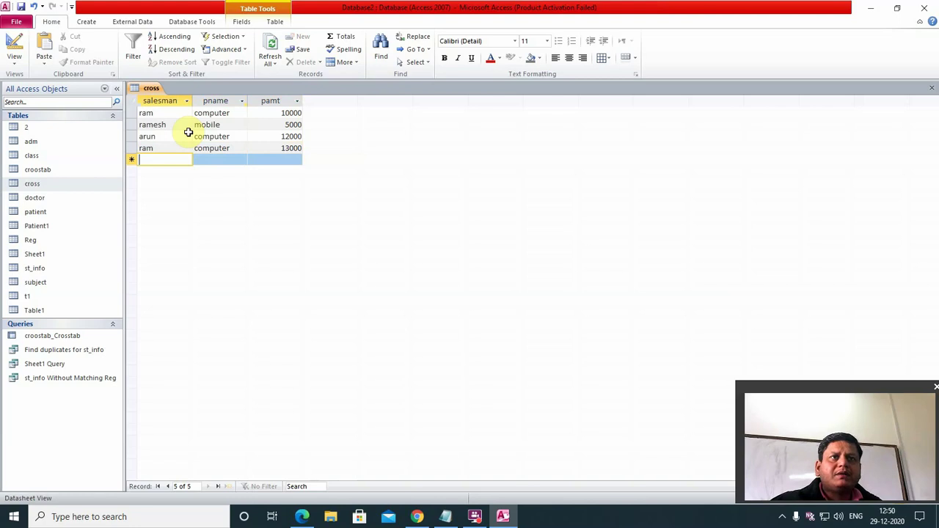
- Enter a fifth record repeating the second record's salesman, with product mobile and amount 6000, and close the cross table
type("ramesh")
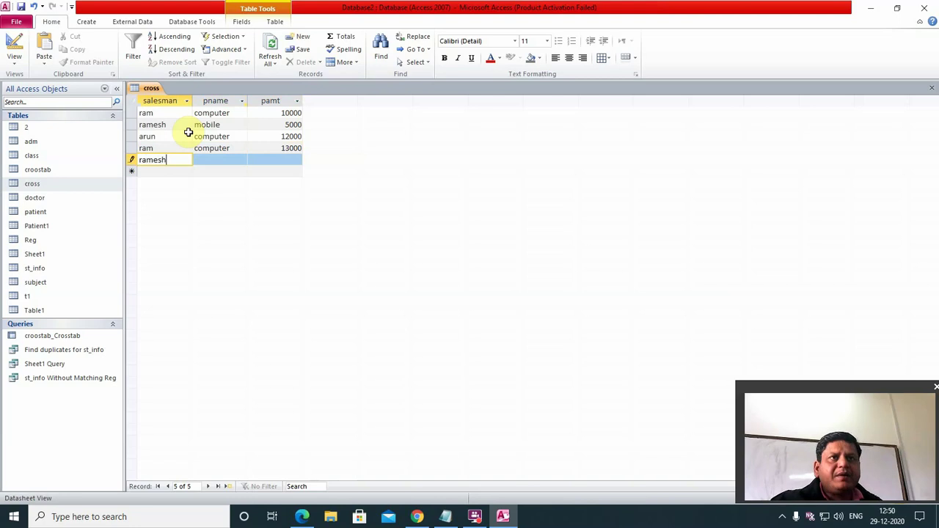
key("Tab")
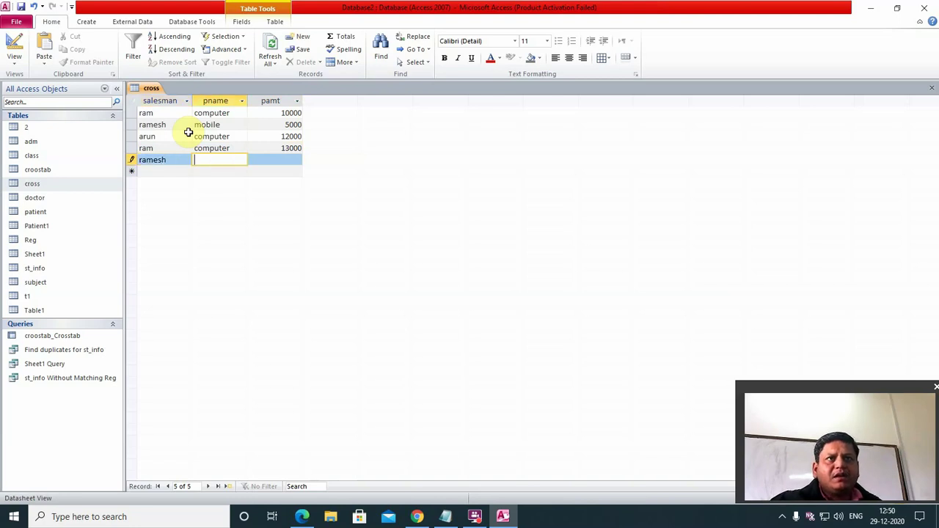
type("mo")
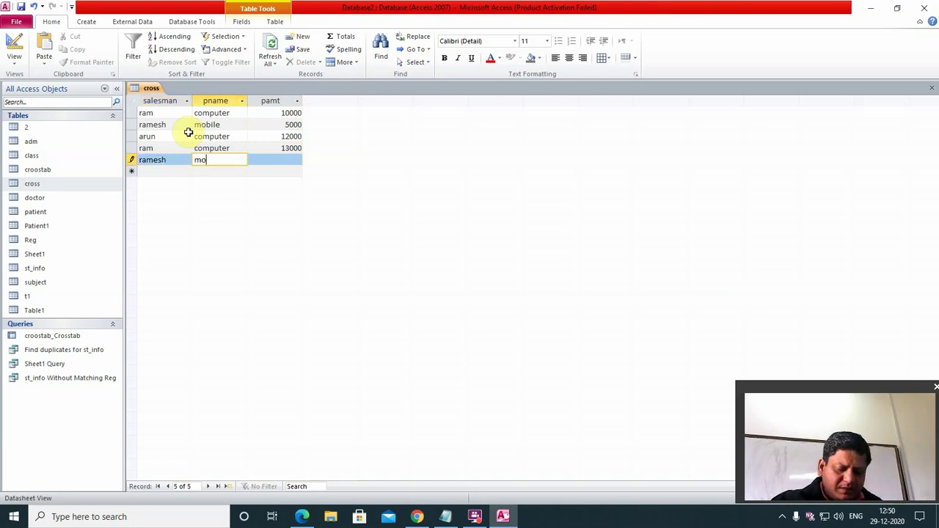
type("i")
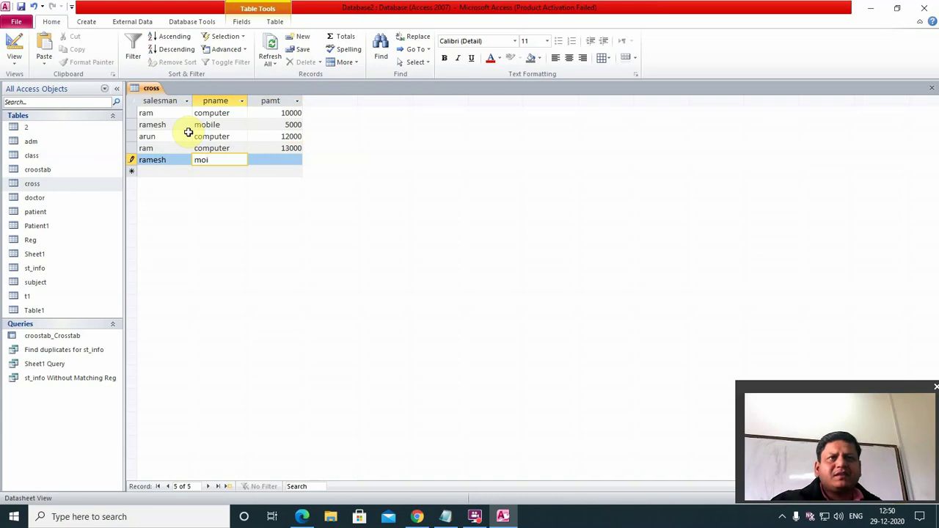
type("bile")
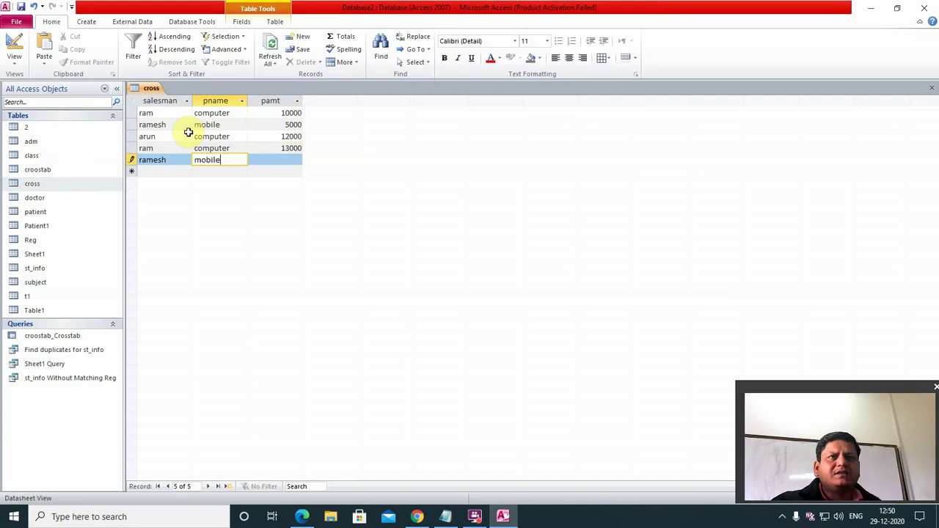
key("Tab")
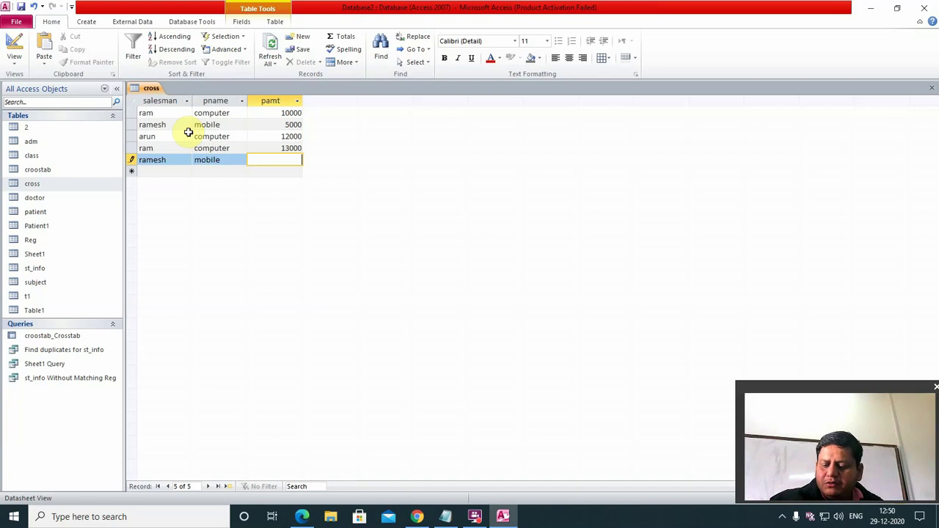
type("6000")
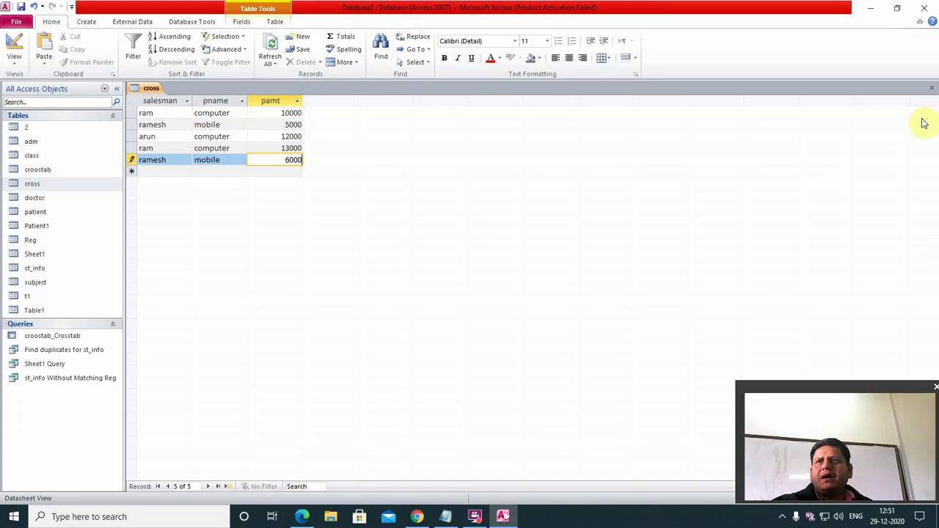
left_click(933, 87)
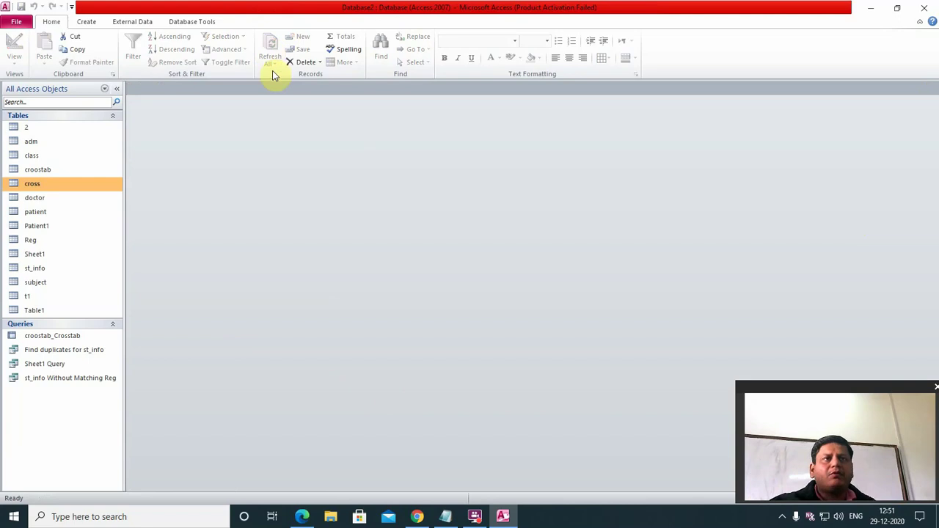
- Start a new query with the Crosstab Query Wizard, using the cross table as its source
left_click(85, 21)
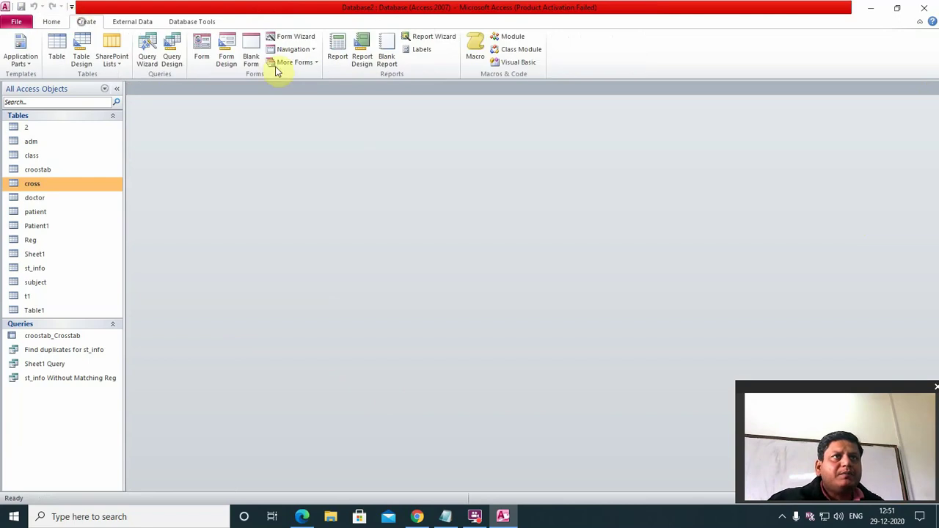
left_click(147, 58)
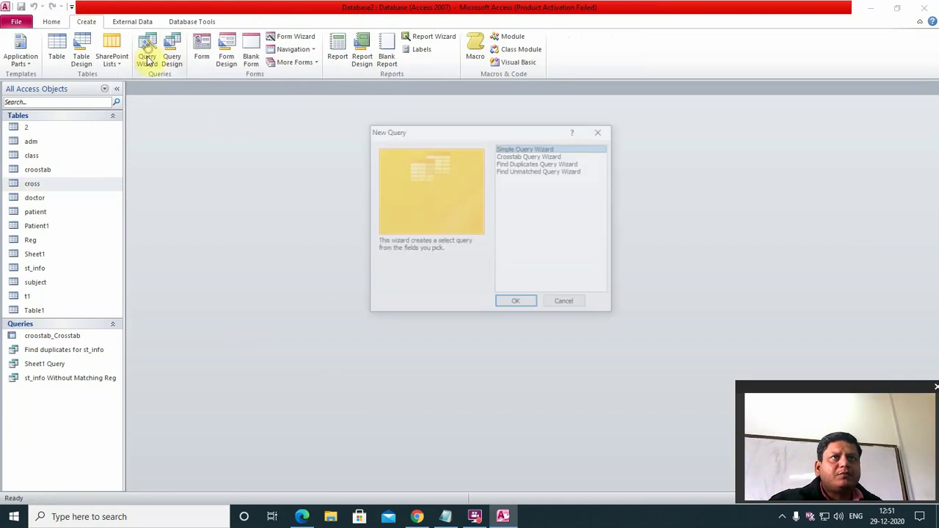
left_click(527, 155)
left_click(517, 303)
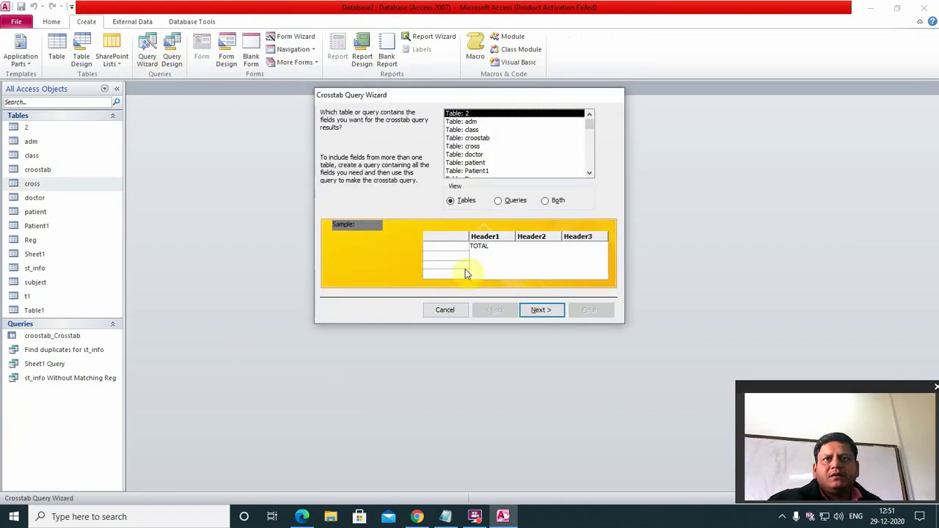
left_click(472, 147)
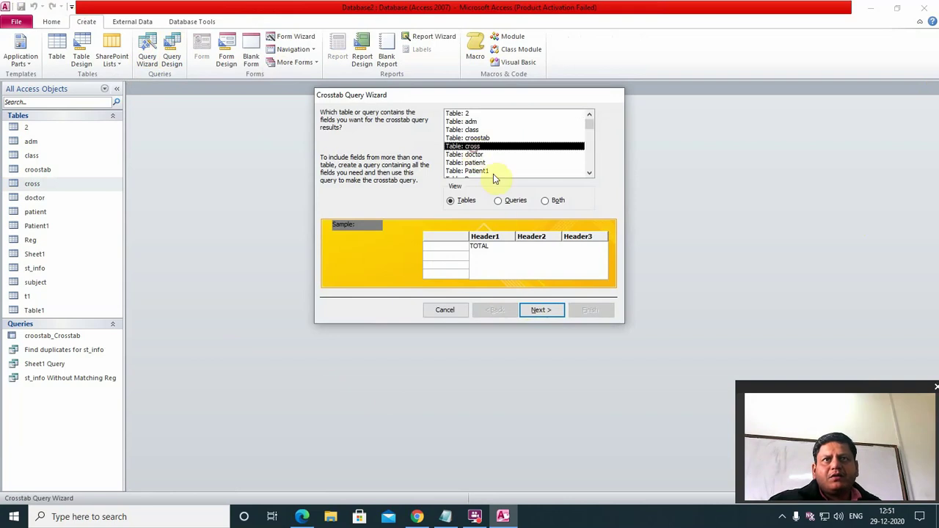
left_click(540, 311)
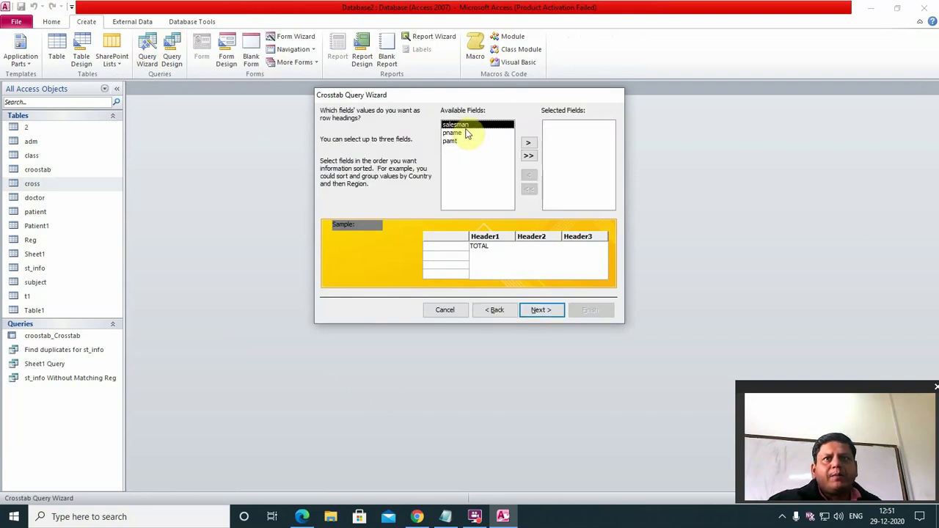
- Use salesman as the crosstab's row heading and pname as its column heading
left_click(528, 143)
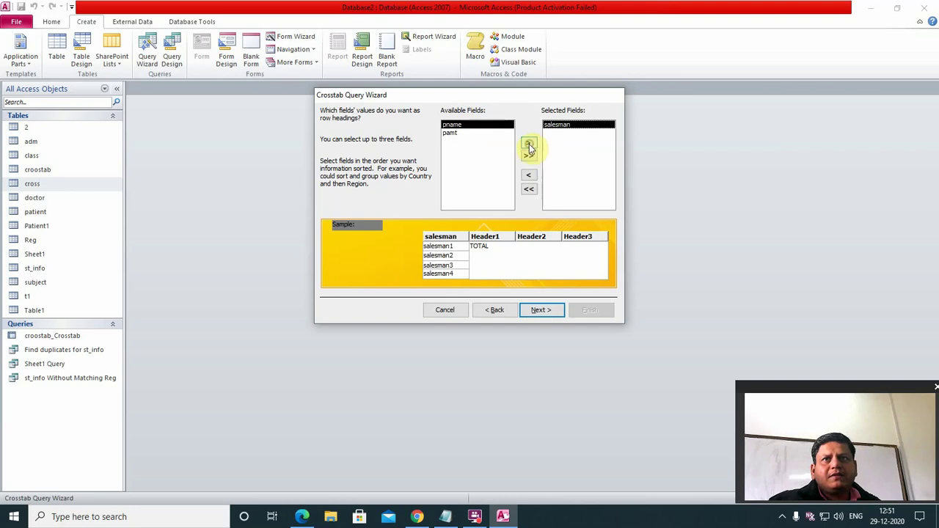
left_click(542, 310)
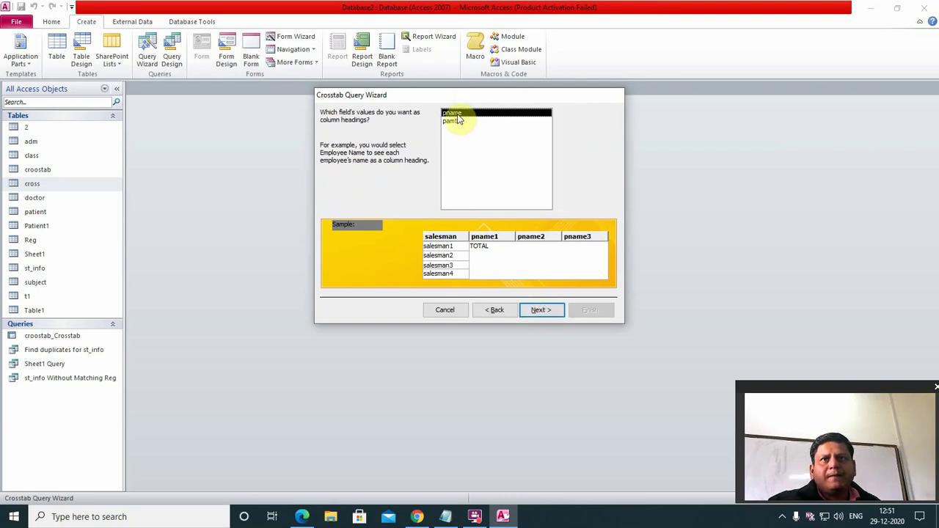
left_click(543, 310)
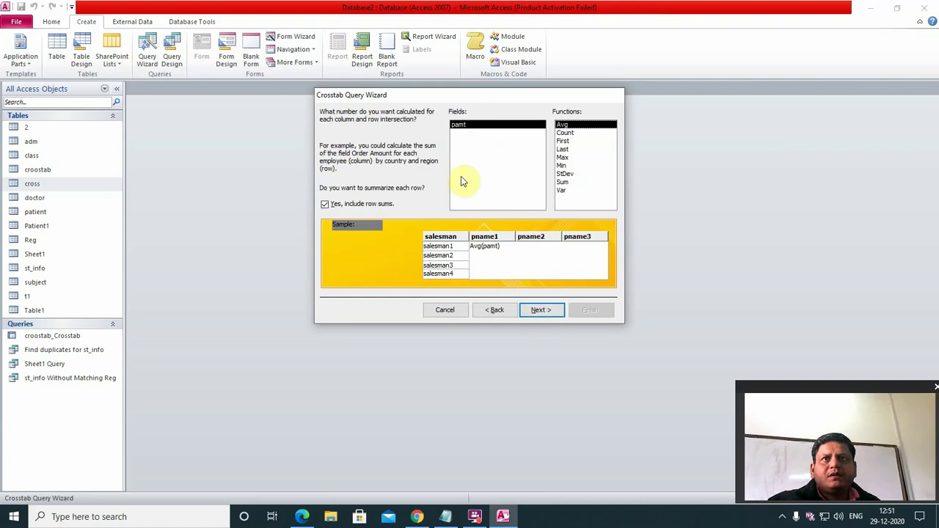
- Calculate the Count of pamt with row sums included, and finish the query as cross_Crosstab, opening it for viewing
left_click(563, 133)
left_click(561, 125)
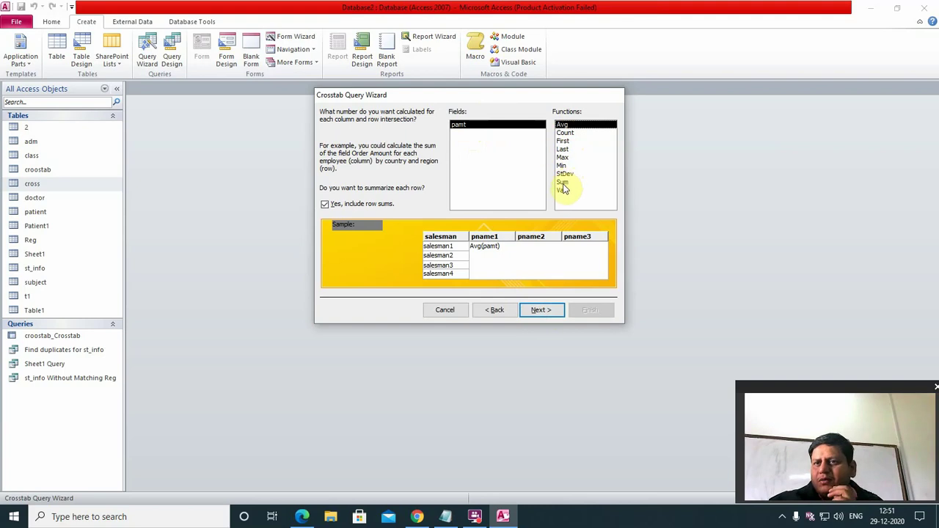
left_click(569, 134)
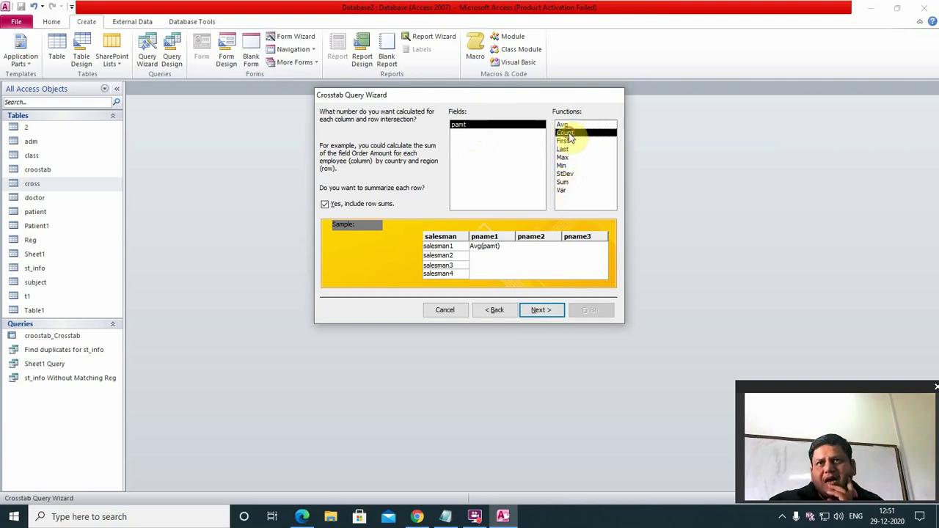
left_click(538, 310)
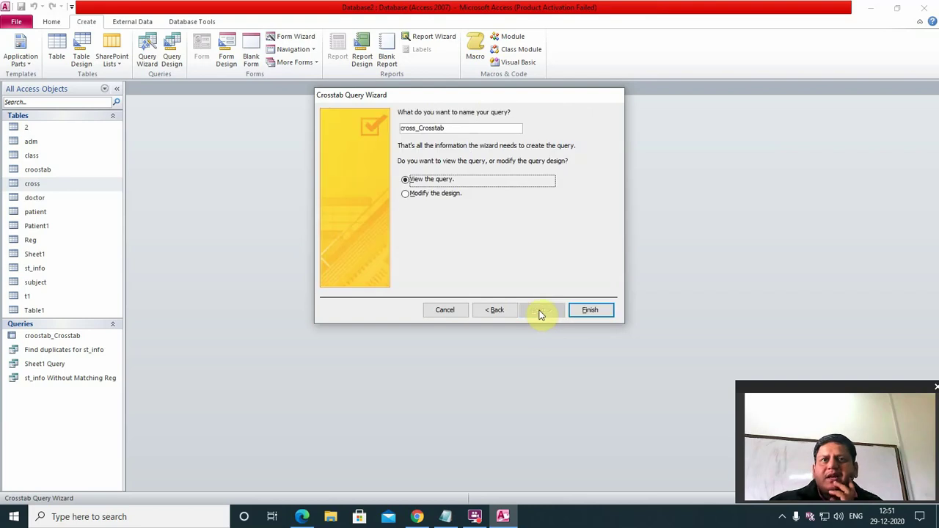
left_click(591, 310)
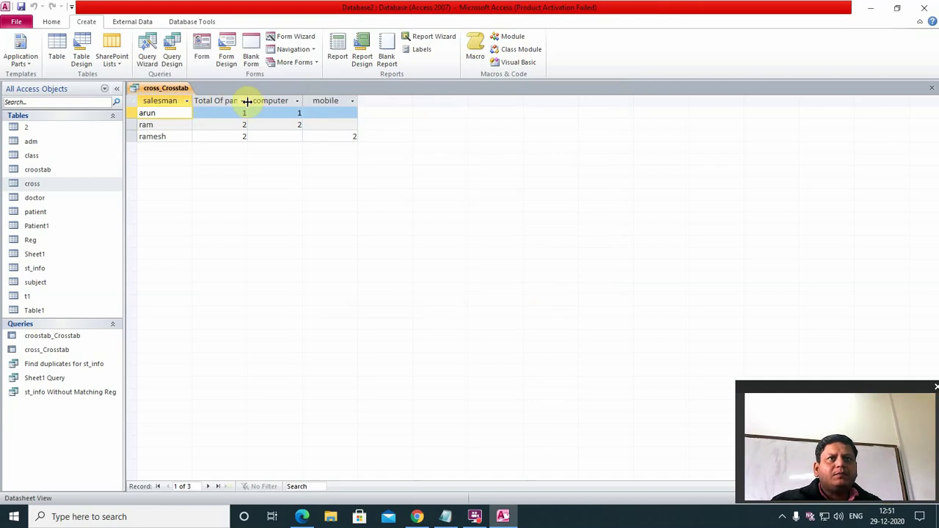
- Widen the Total Of pamt, computer and mobile columns in the crosstab results
left_click_drag(247, 101, 295, 110)
left_click_drag(351, 103, 376, 102)
left_click(430, 103)
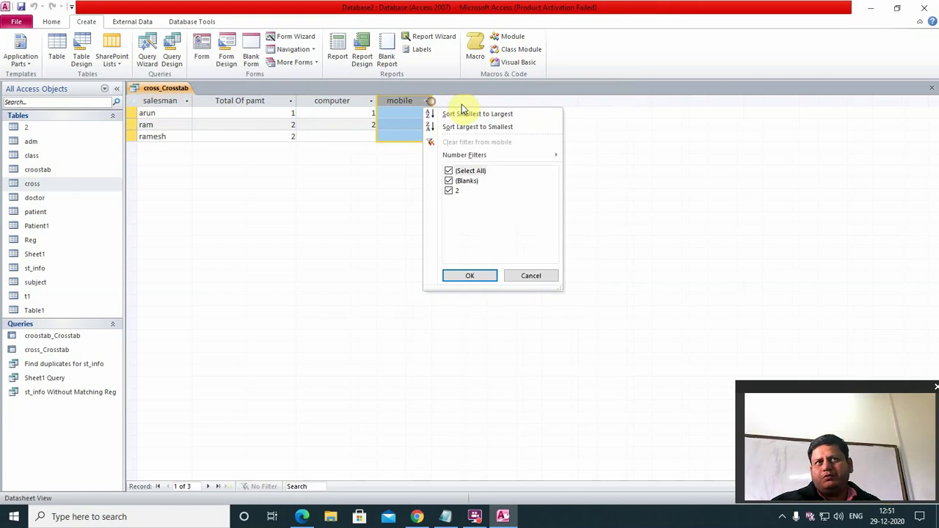
left_click(675, 193)
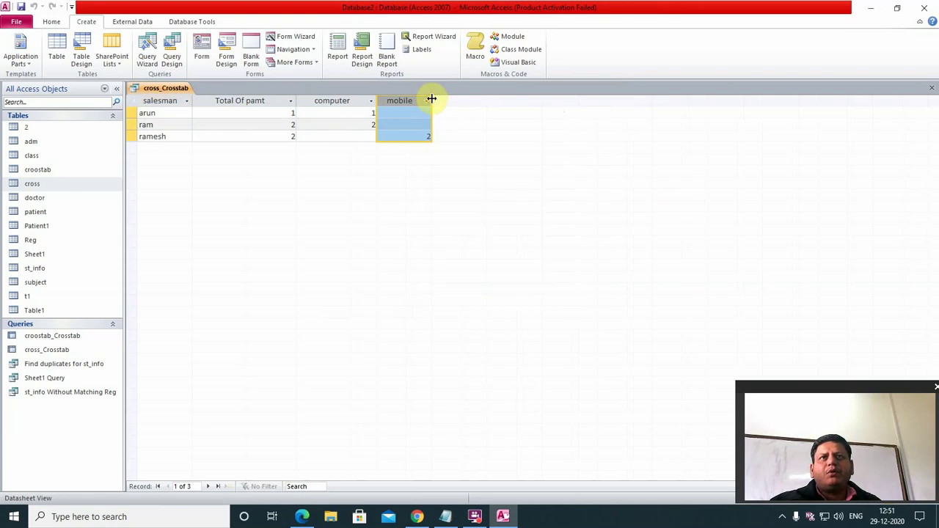
left_click_drag(433, 100, 455, 100)
- Examine each salesman's total, computer and mobile counts in the crosstab results
left_click(154, 113)
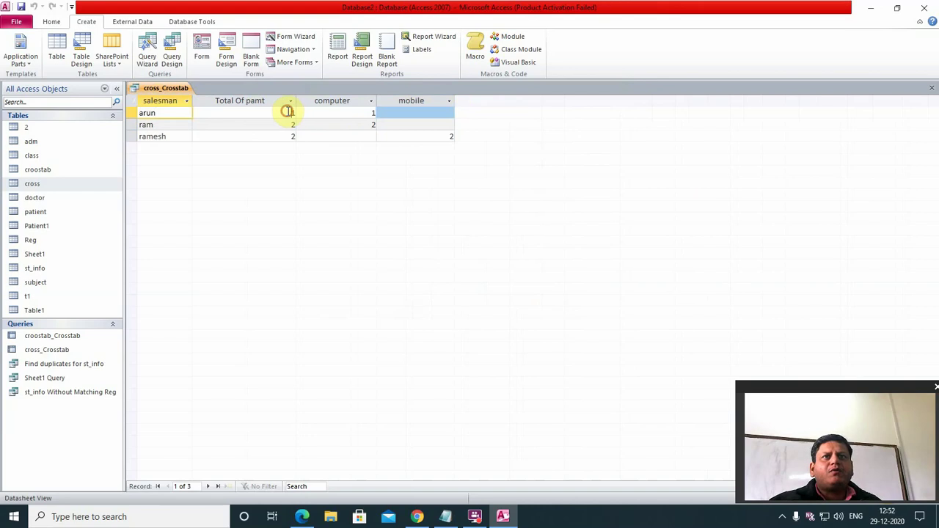
left_click(331, 99)
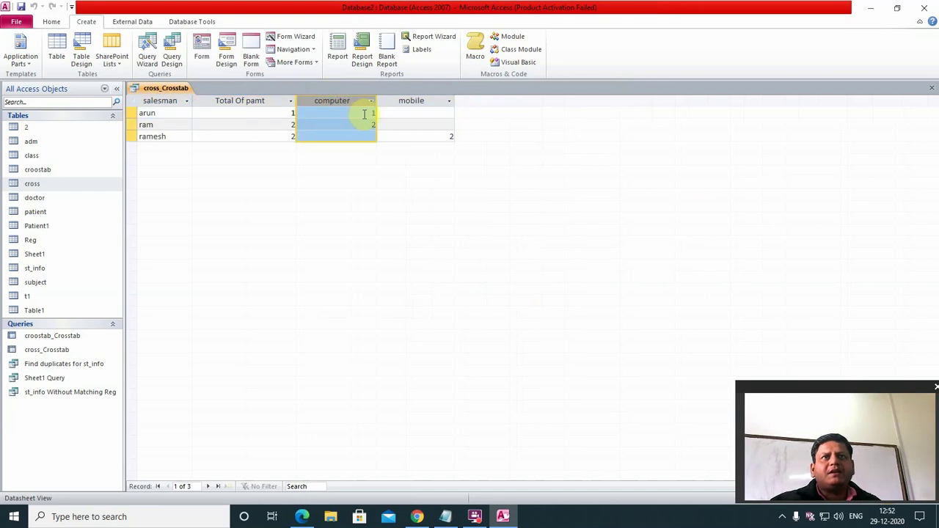
left_click(365, 113)
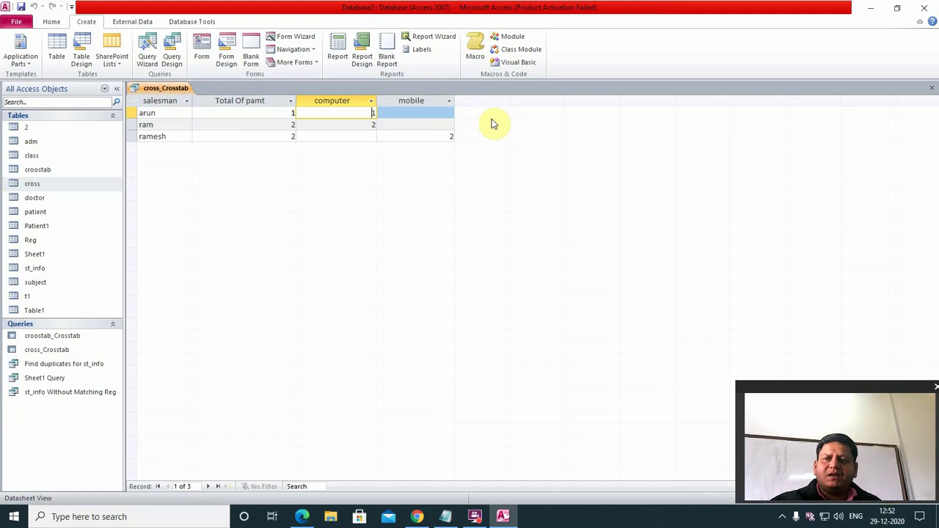
left_click(153, 125)
left_click(292, 126)
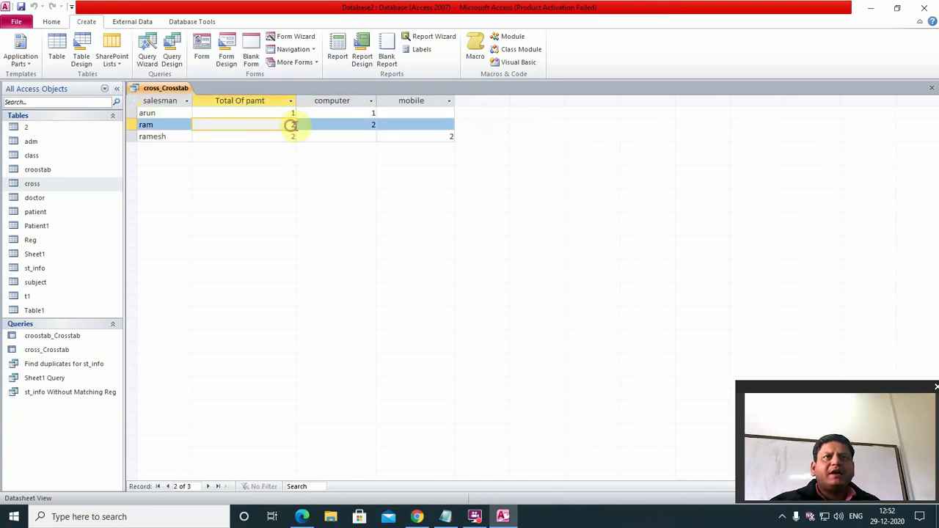
double_click(295, 125)
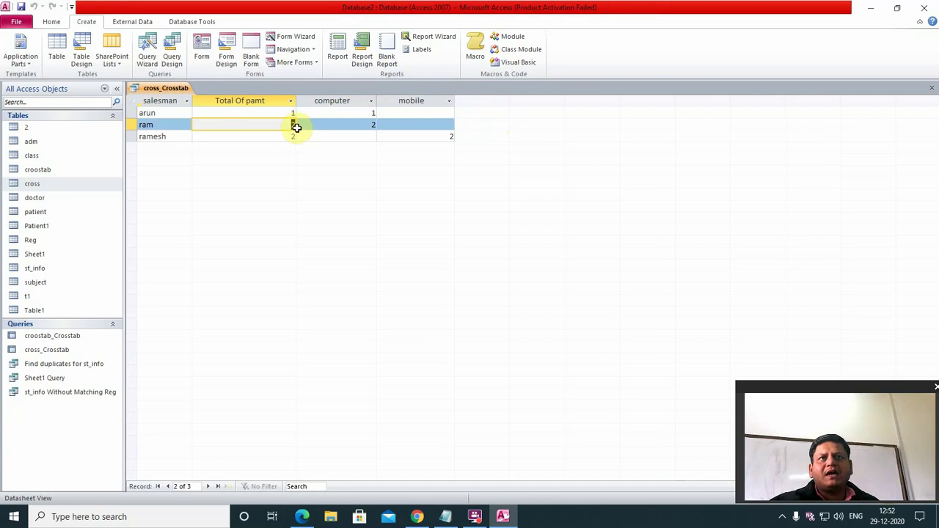
left_click(365, 125)
double_click(372, 125)
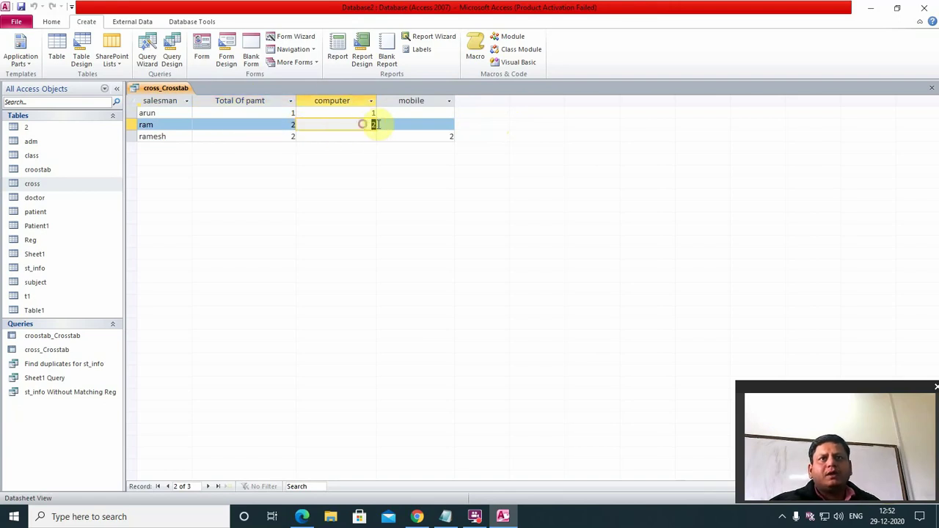
left_click(270, 135)
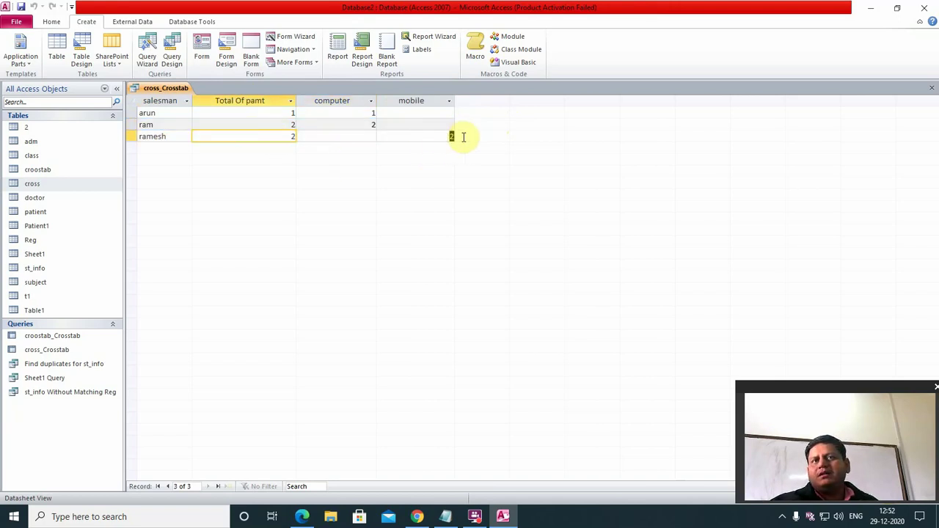
left_click_drag(464, 136, 463, 137)
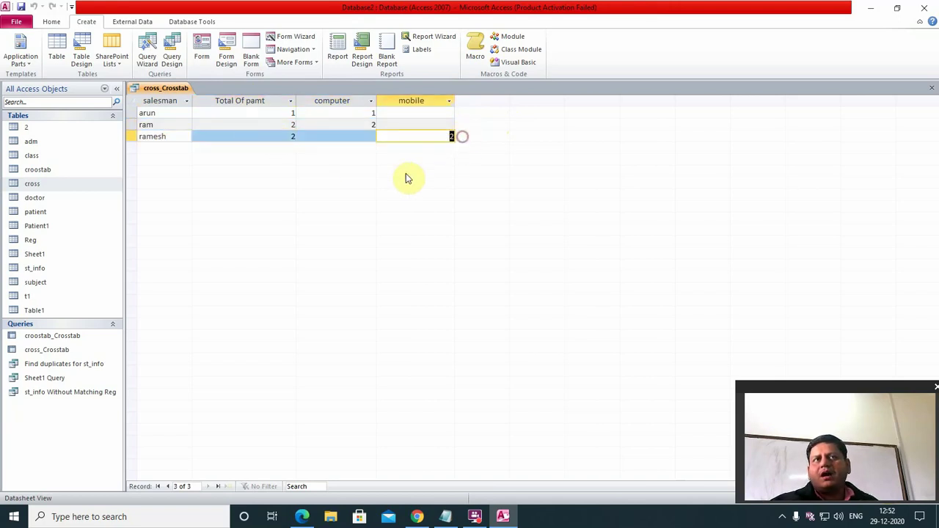
- Reopen the cross table and add a sixth record for the fifth record's salesman, with product computer and amount 15000
double_click(37, 184)
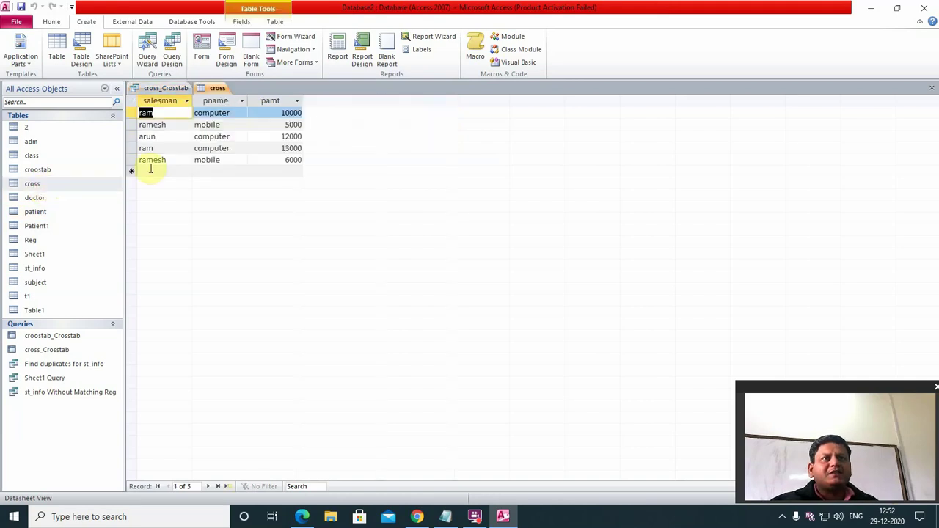
left_click(151, 170)
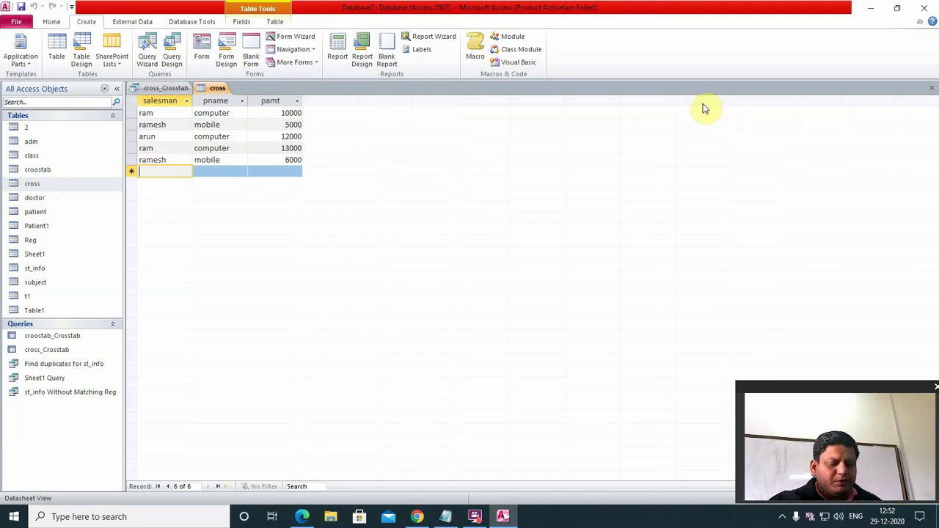
type("ramesh")
key("Tab")
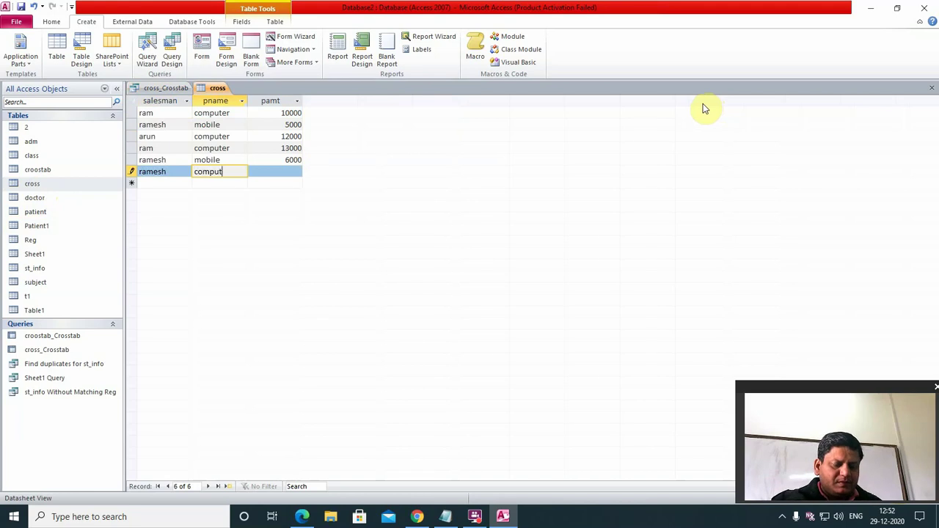
key("Tab")
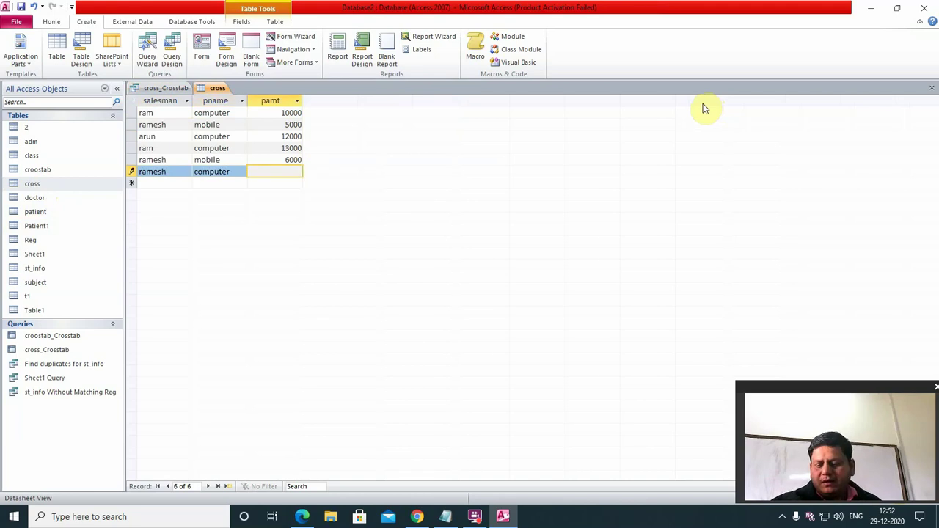
key("Tab")
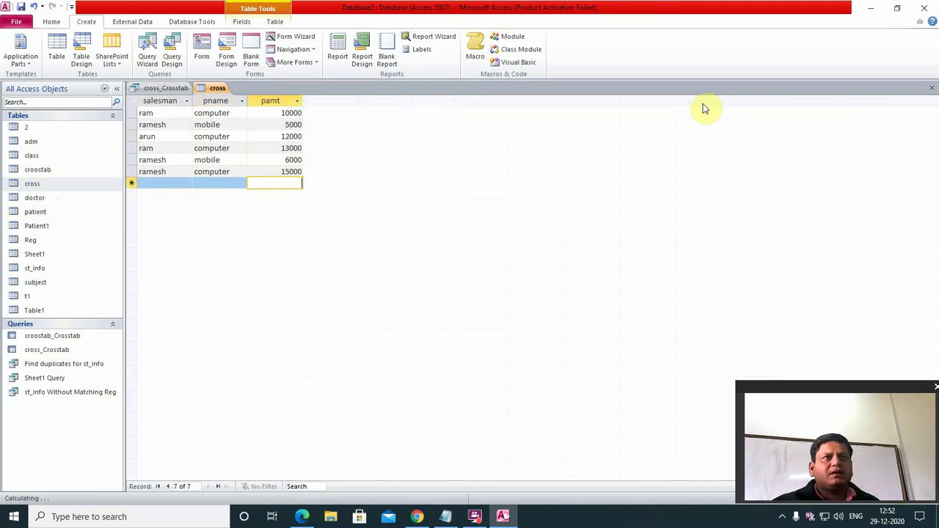
- Add a seventh record to the cross table for the first record's salesman, with product mobile and amount 8000, and close the table
type("ram")
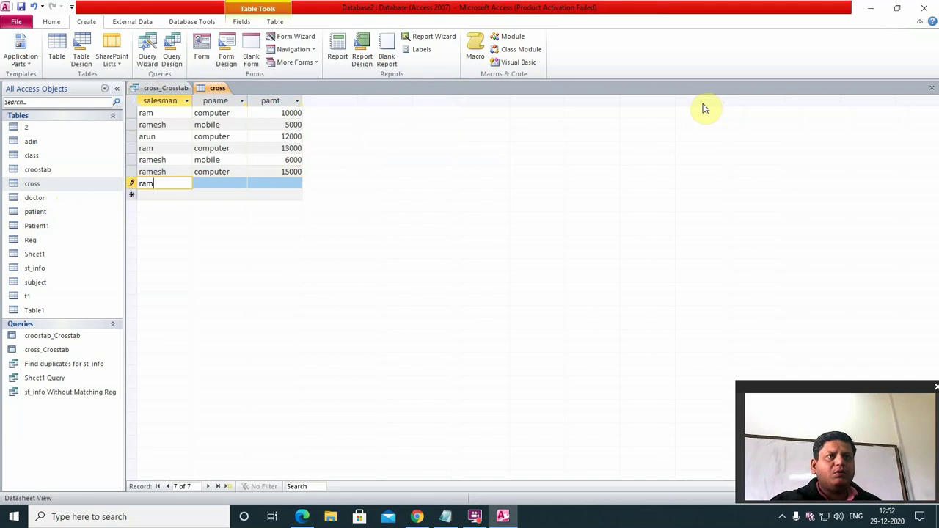
key("Tab")
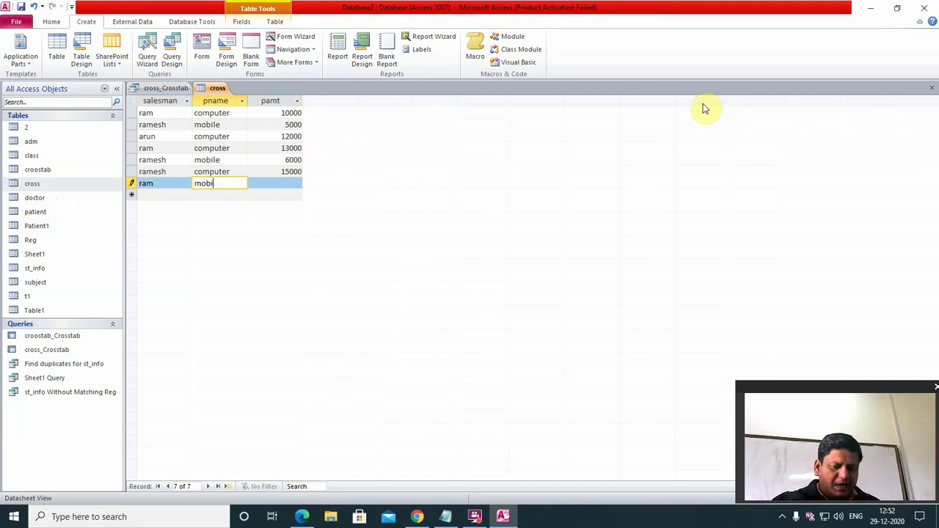
key("Tab")
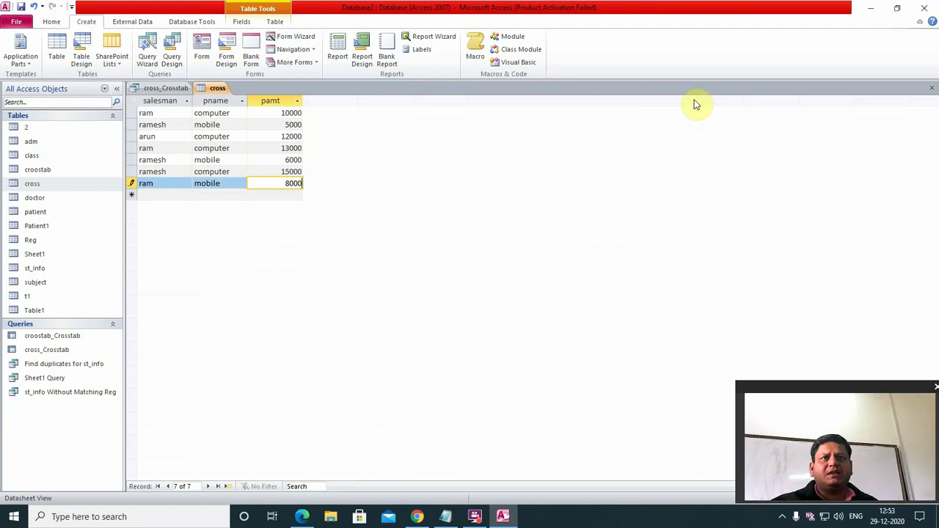
left_click(931, 87)
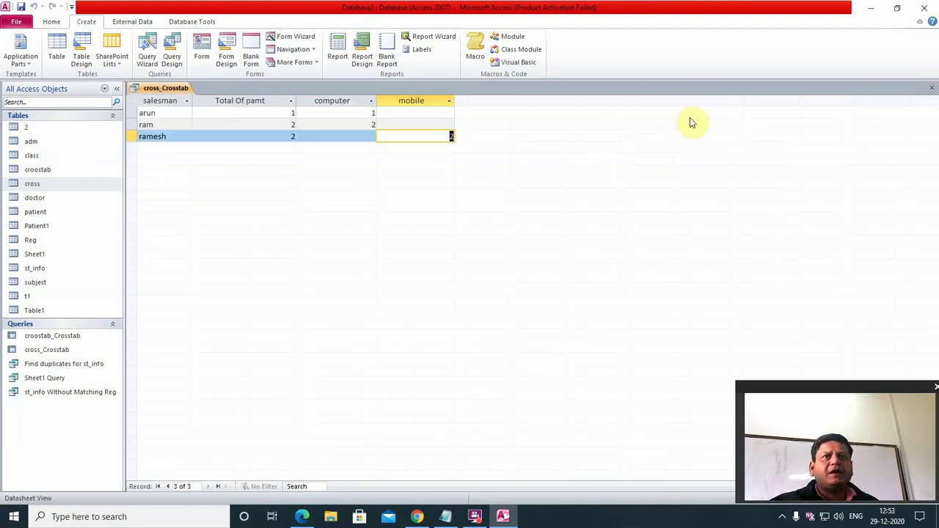
- Close cross_Crosstab with its layout changes saved, and reopen the query to review each salesman's counts before closing it
left_click(932, 88)
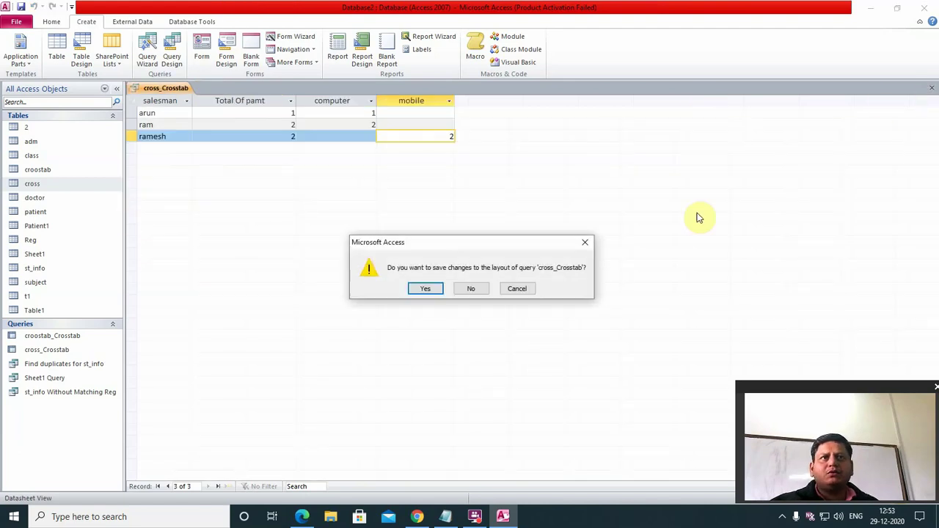
left_click(427, 288)
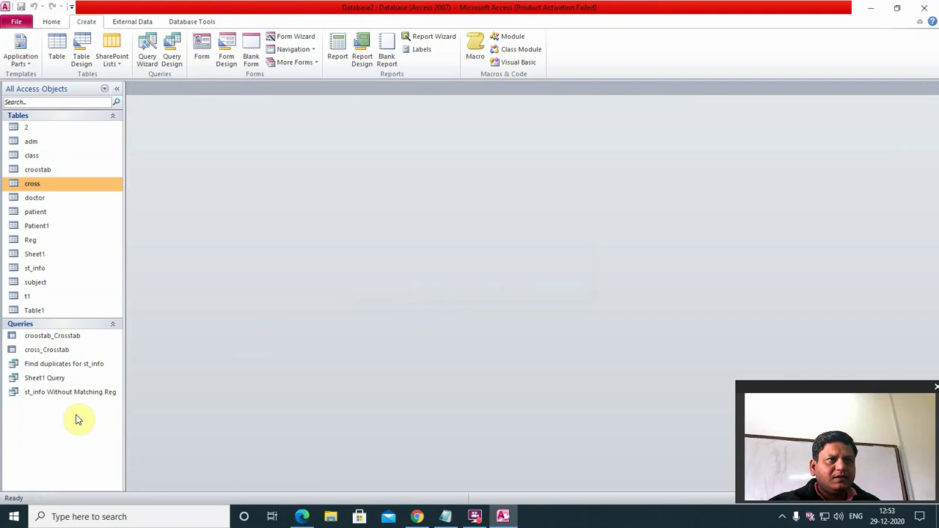
double_click(54, 350)
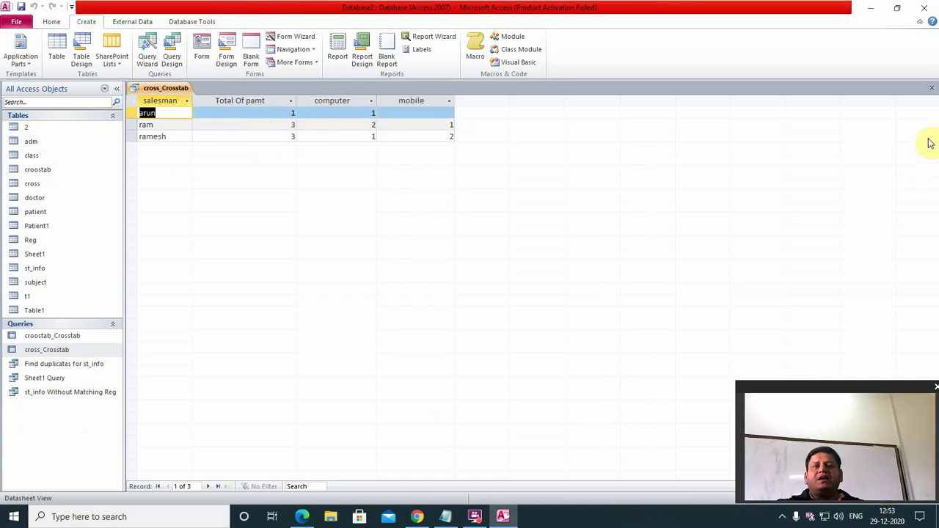
left_click(932, 88)
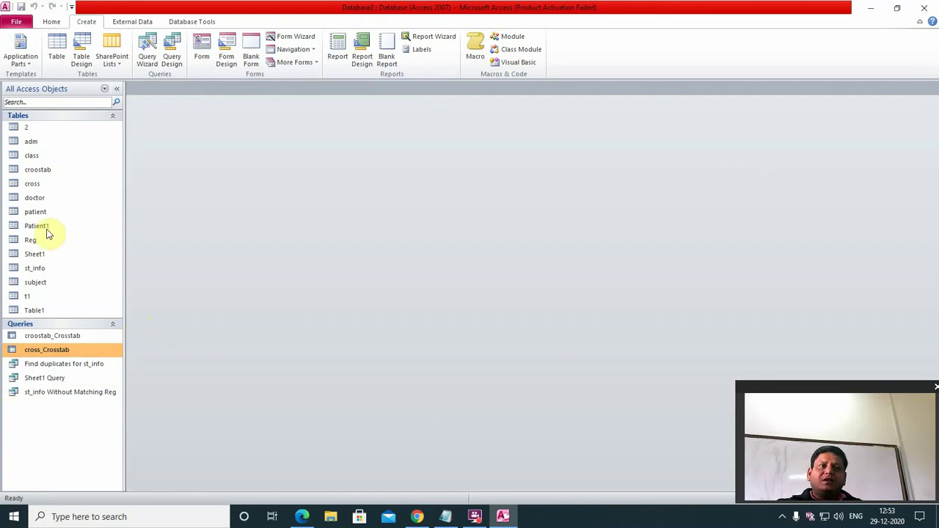
- Start a new crosstab query with the Crosstab Query Wizard, using the cross table as its source
left_click(149, 49)
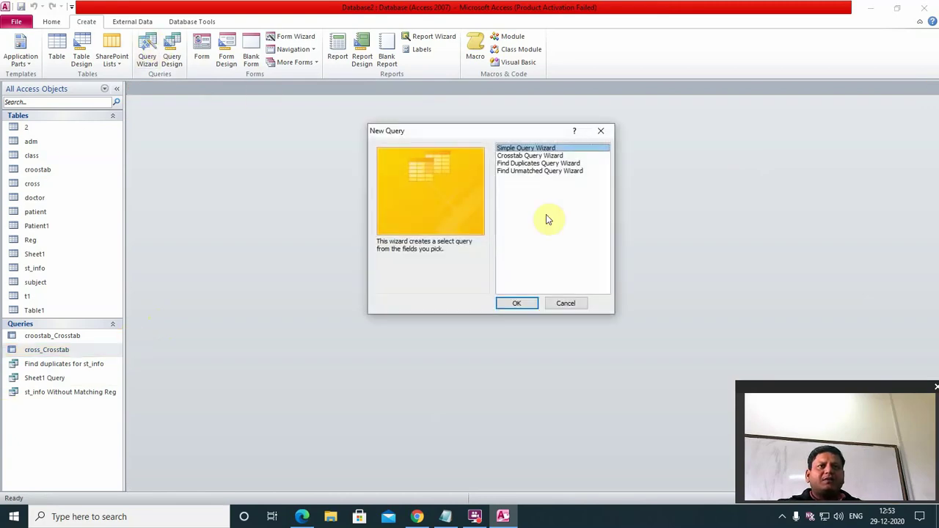
left_click(536, 155)
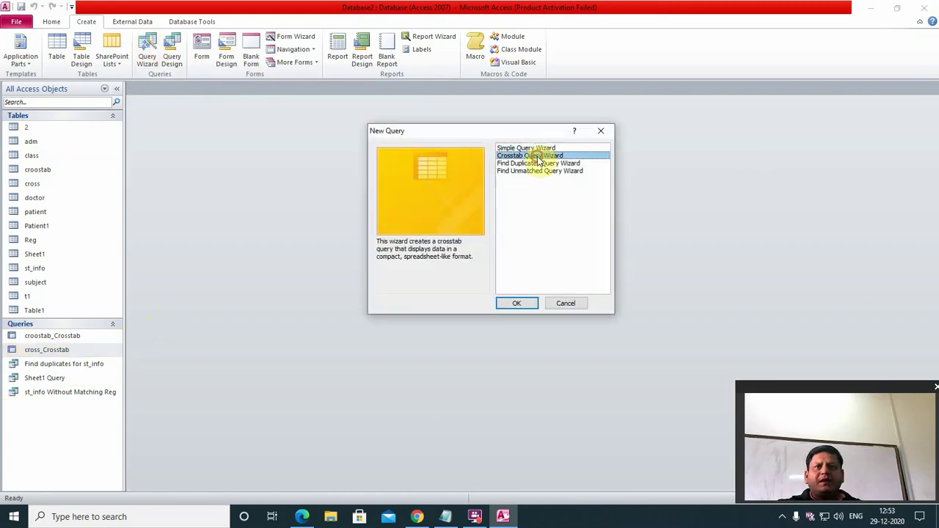
left_click(522, 305)
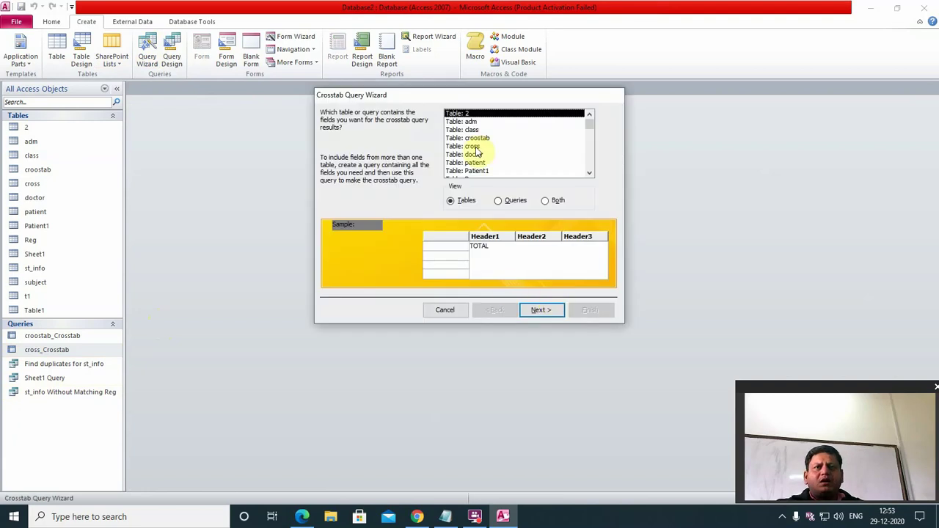
left_click(474, 147)
left_click(540, 310)
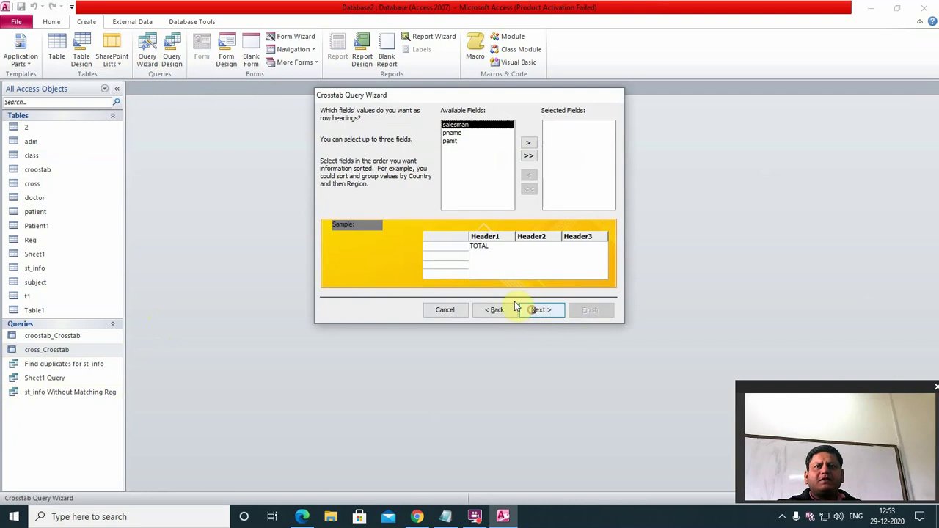
- Use salesman as the row heading and pname as the column heading of the crosstab query
left_click(528, 143)
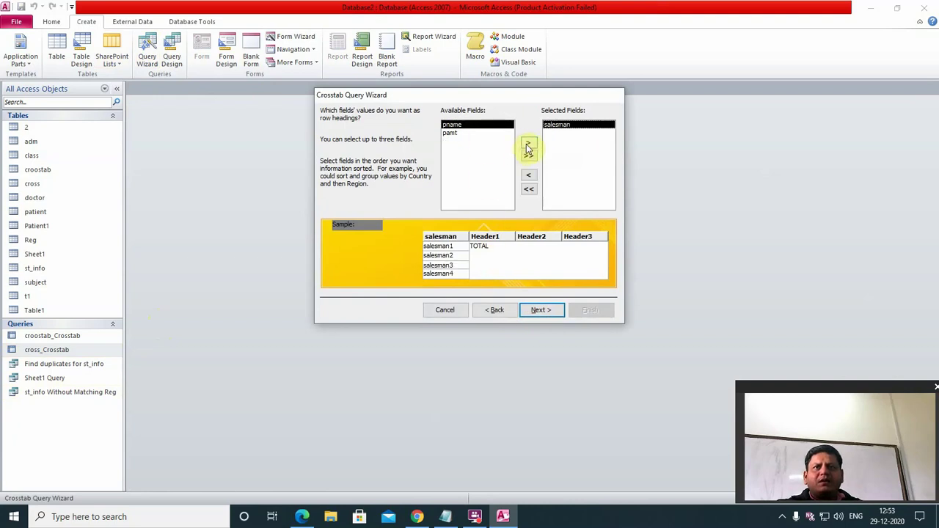
left_click(541, 310)
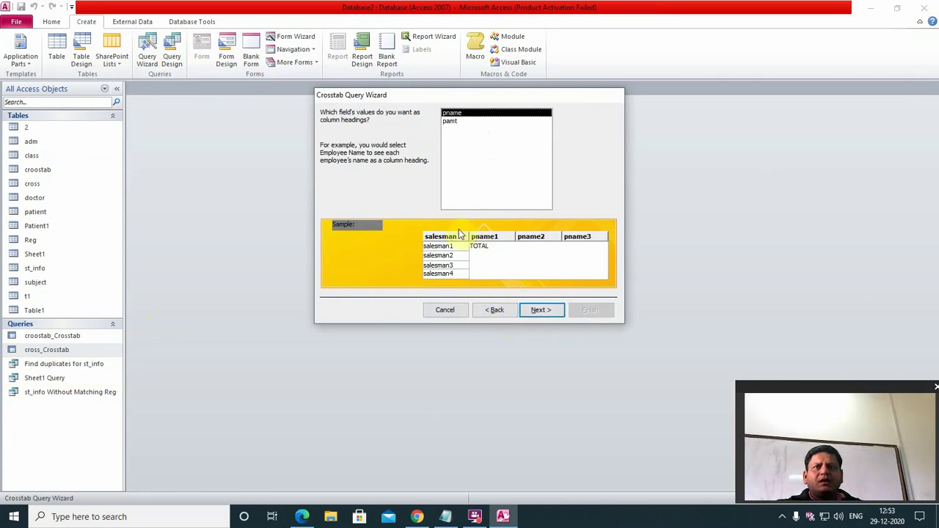
left_click(455, 122)
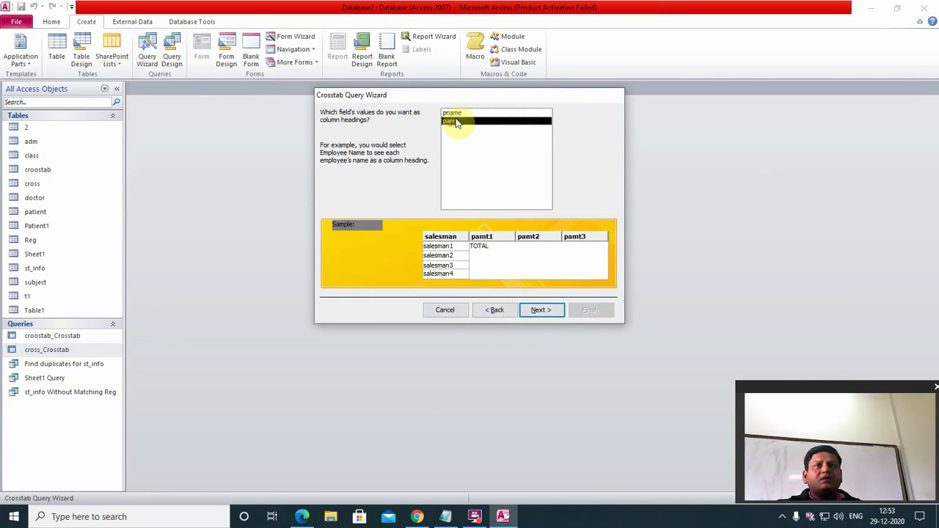
left_click(453, 114)
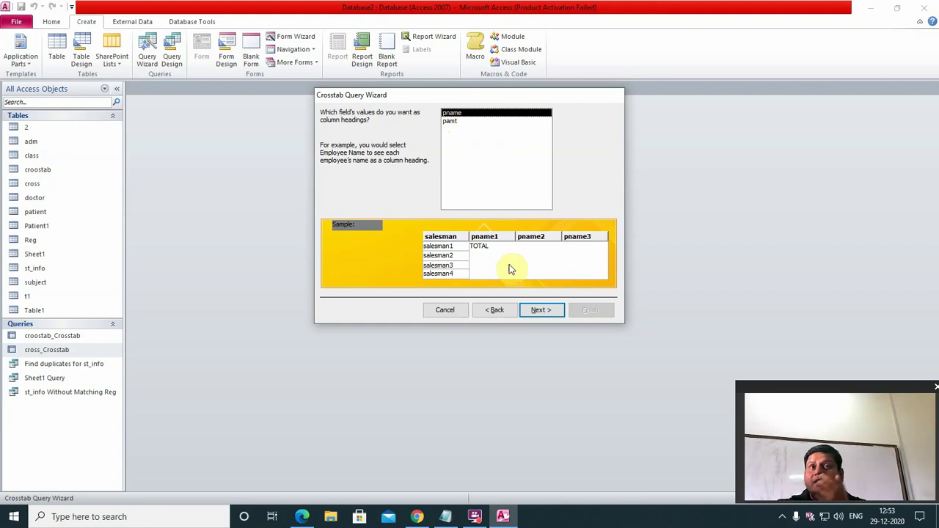
left_click(543, 312)
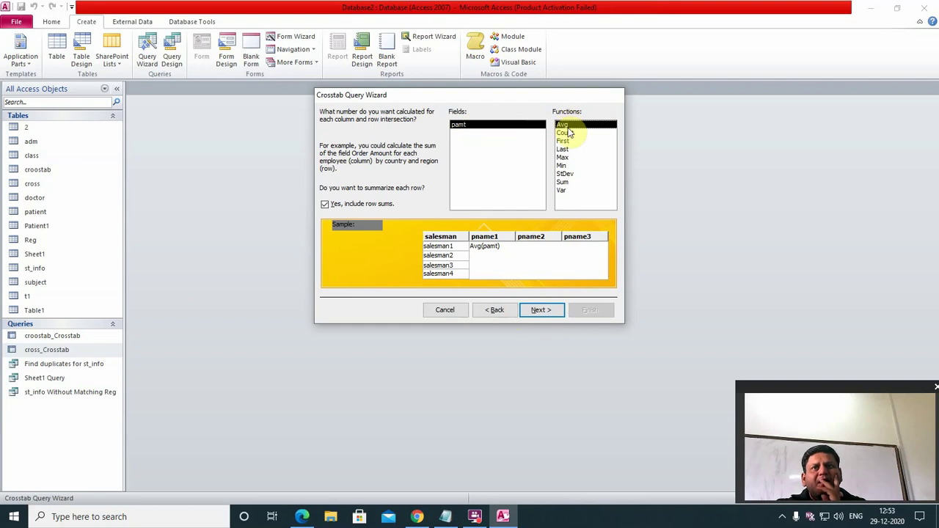
- Calculate the Sum of pamt with row sums included, and finish the query as cross_Crosstab1, opening it for viewing
left_click(564, 182)
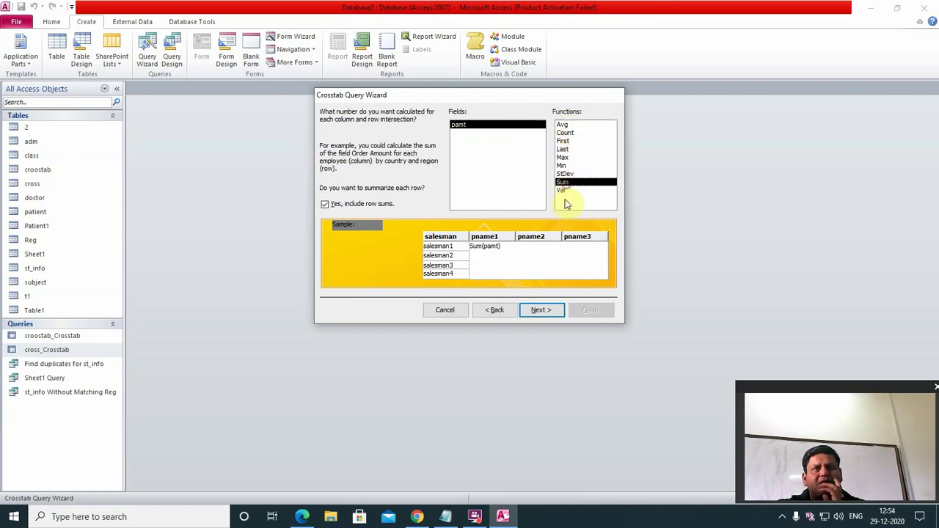
left_click(544, 314)
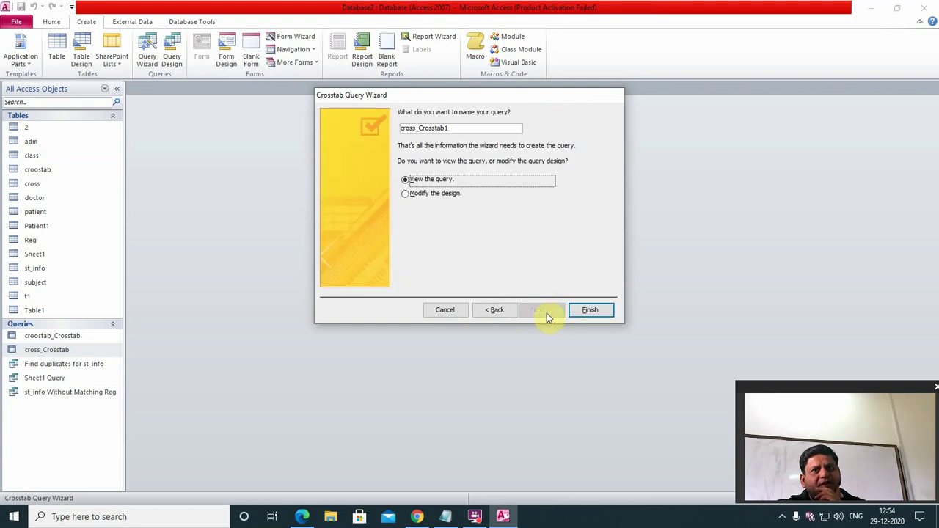
left_click(591, 311)
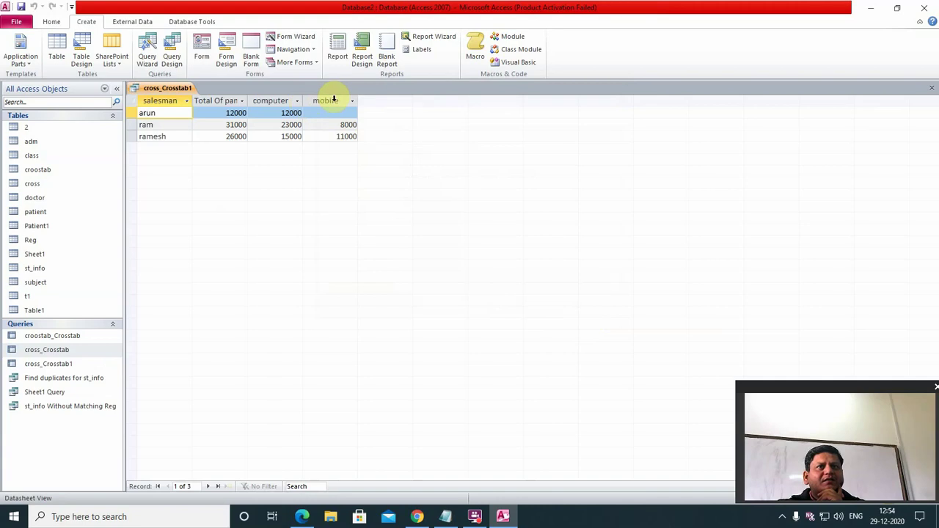
- Widen the mobile, computer and Total Of pamt columns in the cross_Crosstab1 results
left_click_drag(358, 100, 403, 103)
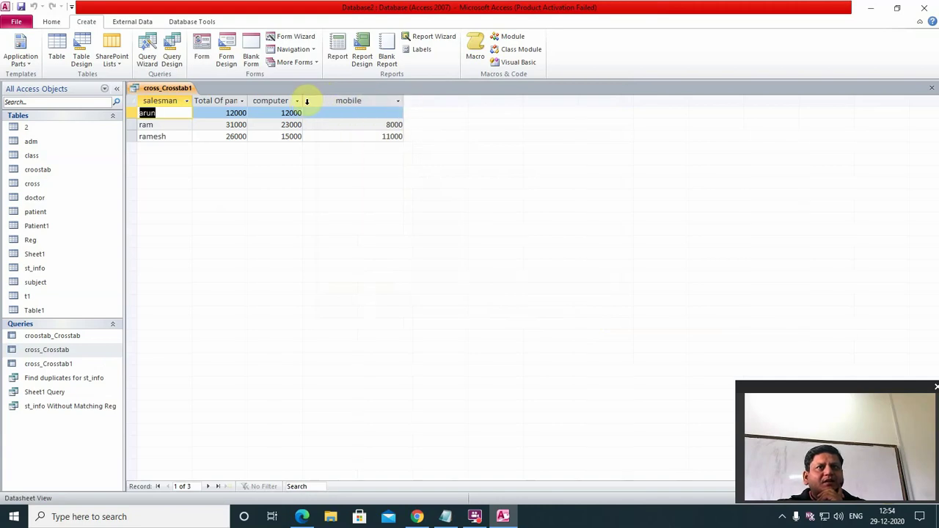
left_click_drag(303, 102, 326, 103)
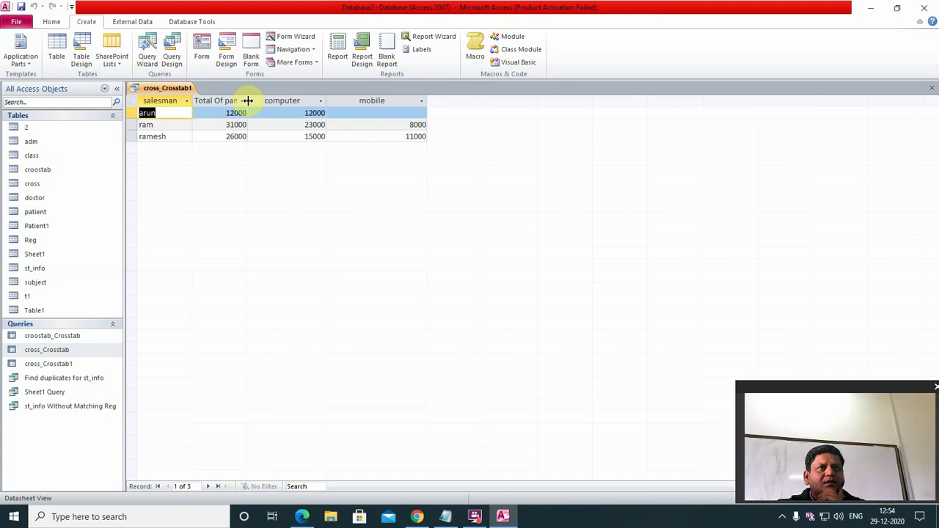
left_click_drag(248, 100, 285, 101)
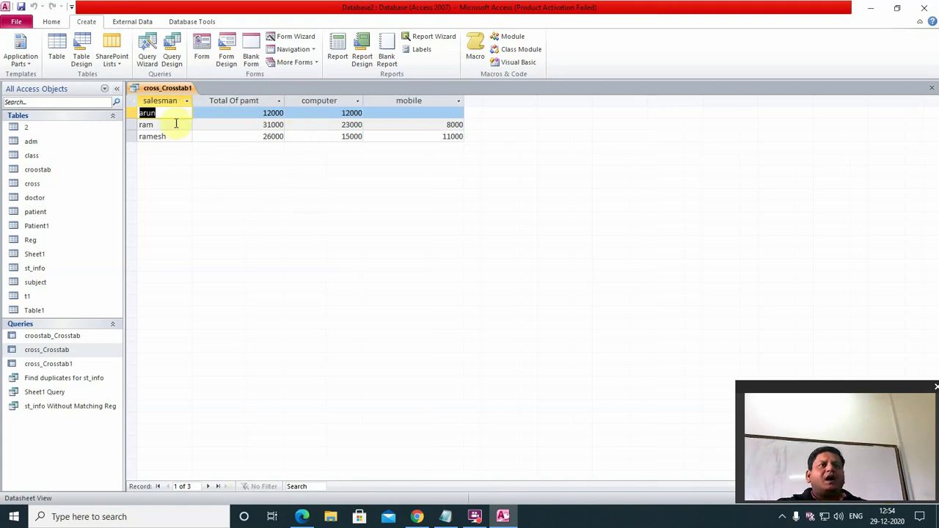
- Examine each salesman's total, computer and mobile sales amounts in the cross_Crosstab1 results
left_click(157, 124)
left_click(156, 112)
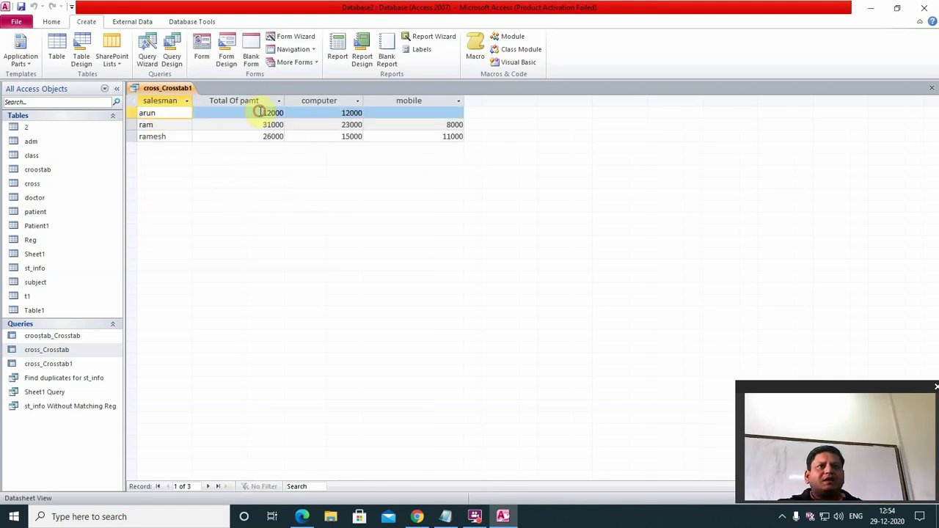
left_click(260, 112)
left_click_drag(260, 112, 294, 111)
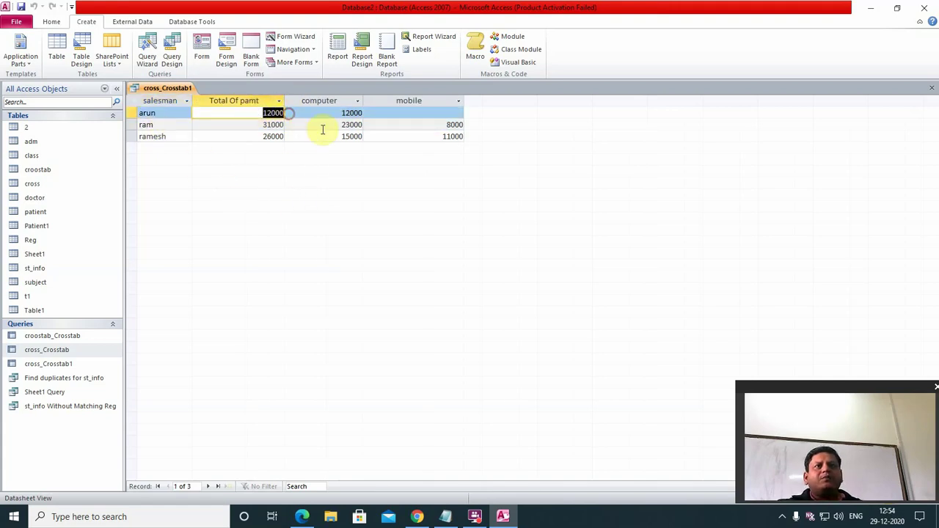
left_click(338, 113)
double_click(350, 113)
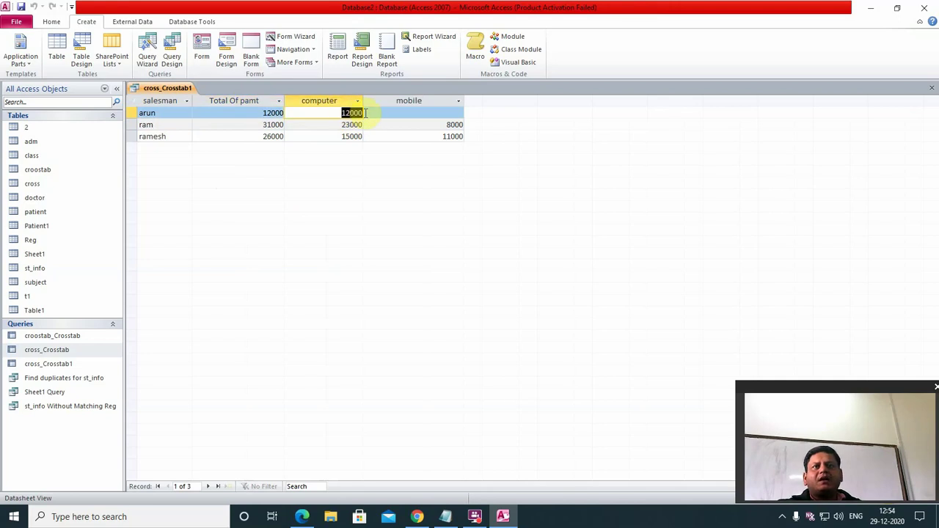
left_click(139, 124)
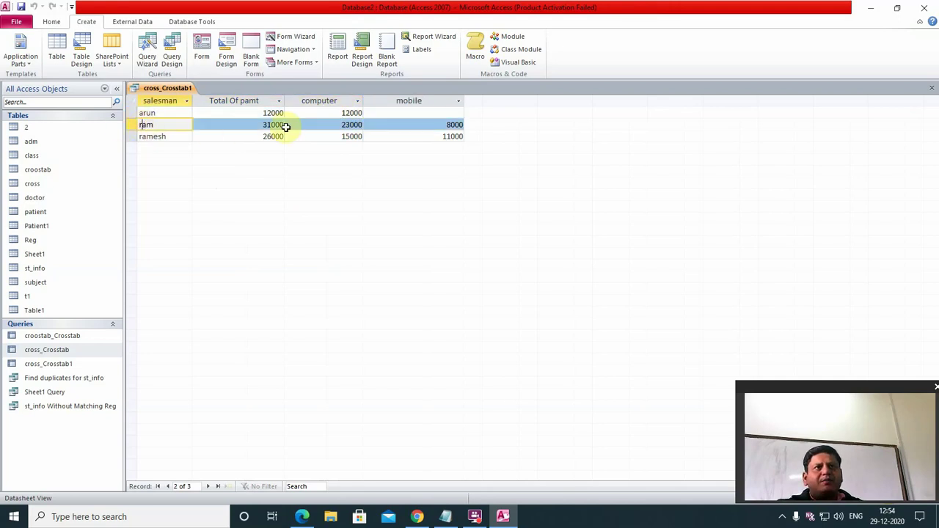
left_click(262, 125)
left_click_drag(261, 125, 367, 124)
left_click(340, 125)
left_click_drag(438, 125, 480, 124)
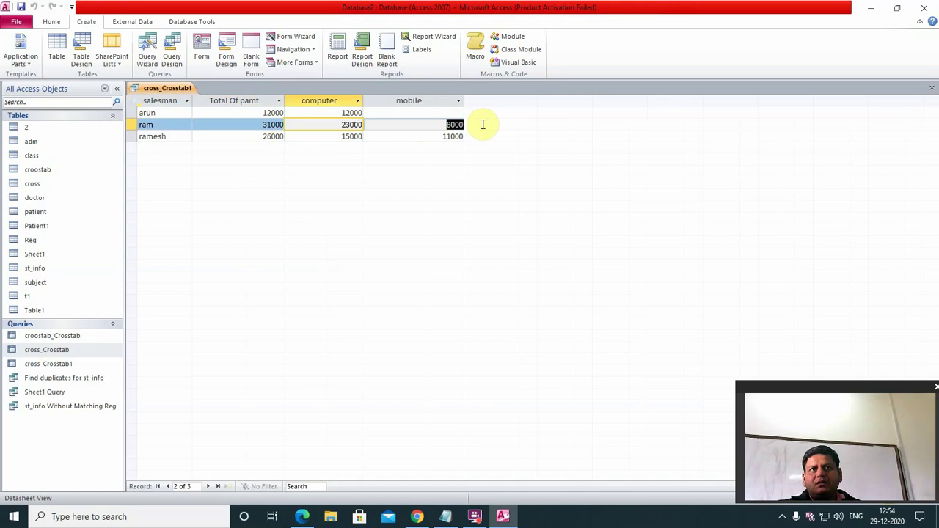
left_click(483, 127)
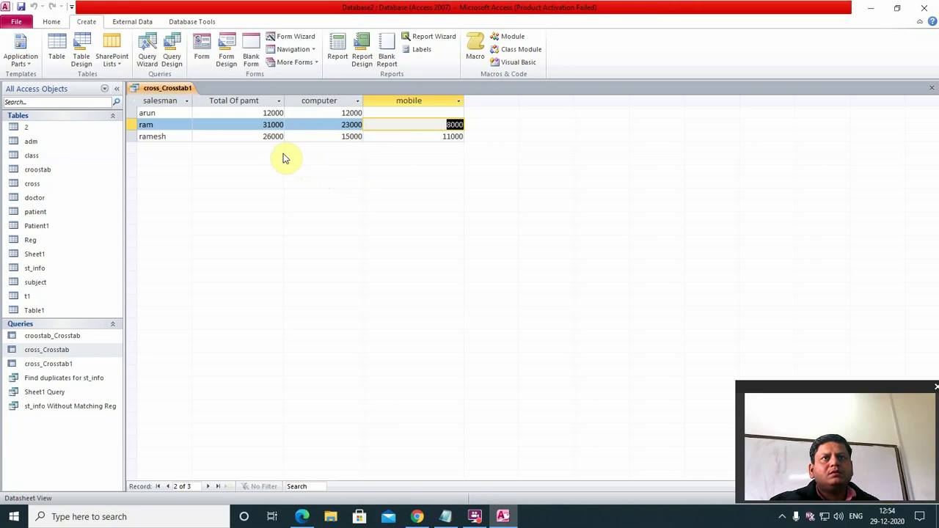
left_click(156, 136)
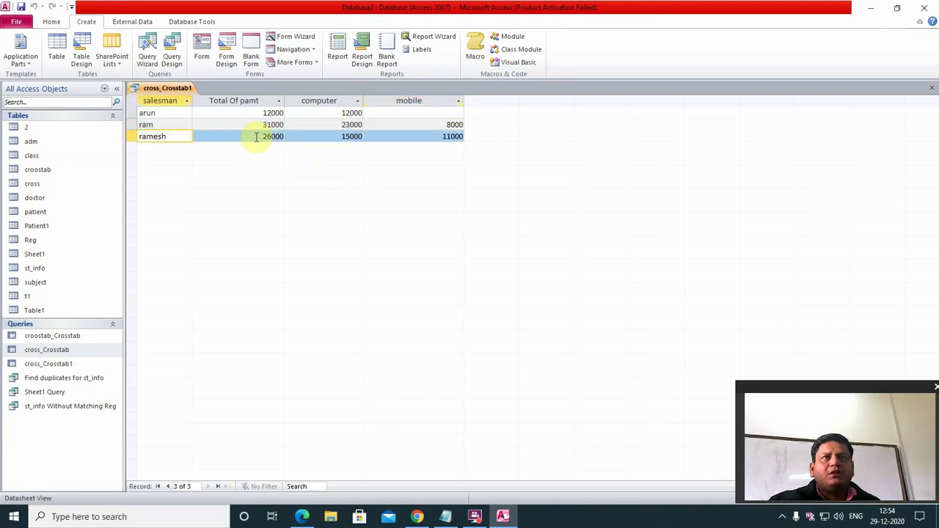
left_click_drag(256, 137, 283, 136)
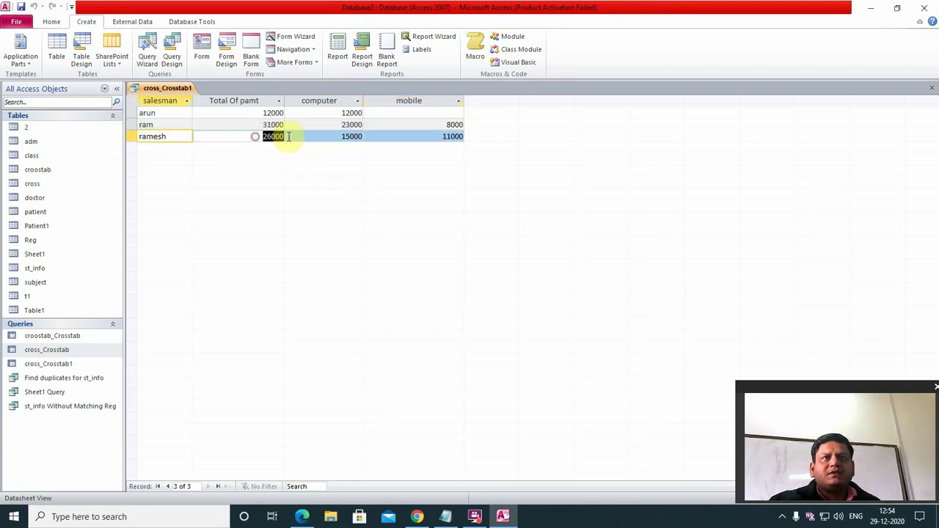
left_click(342, 136)
left_click_drag(341, 137, 365, 137)
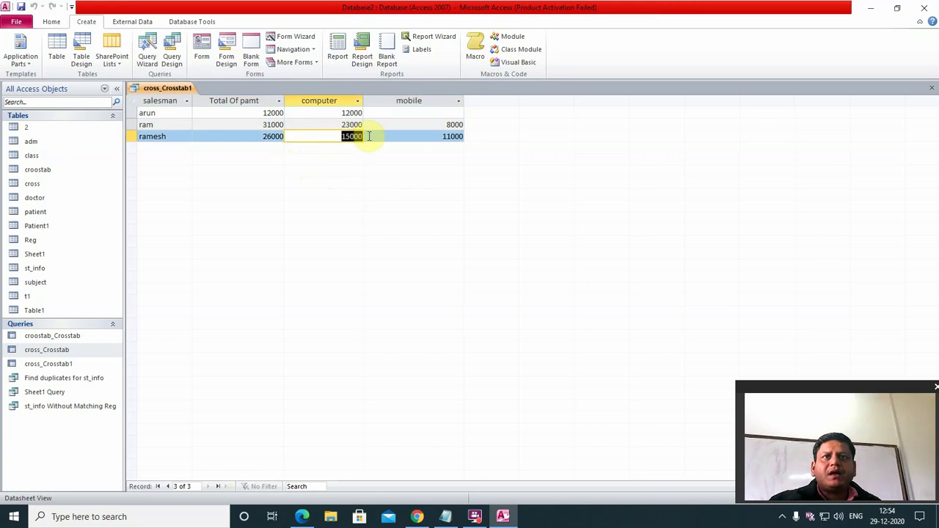
left_click_drag(440, 136, 464, 137)
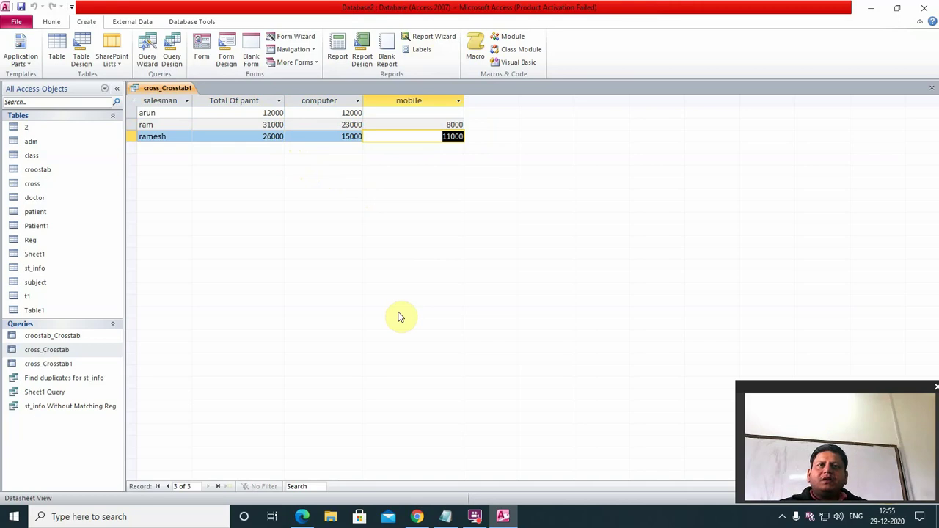
right_click(285, 204)
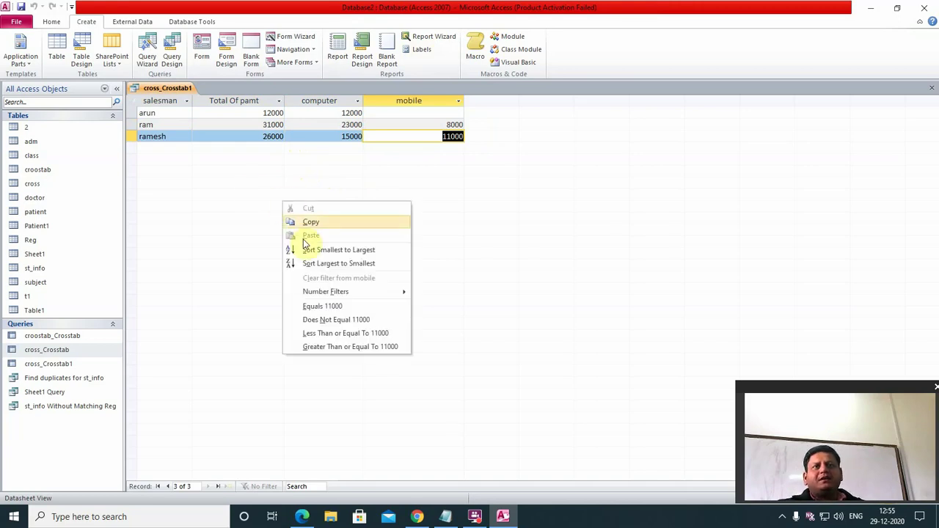
left_click(244, 90)
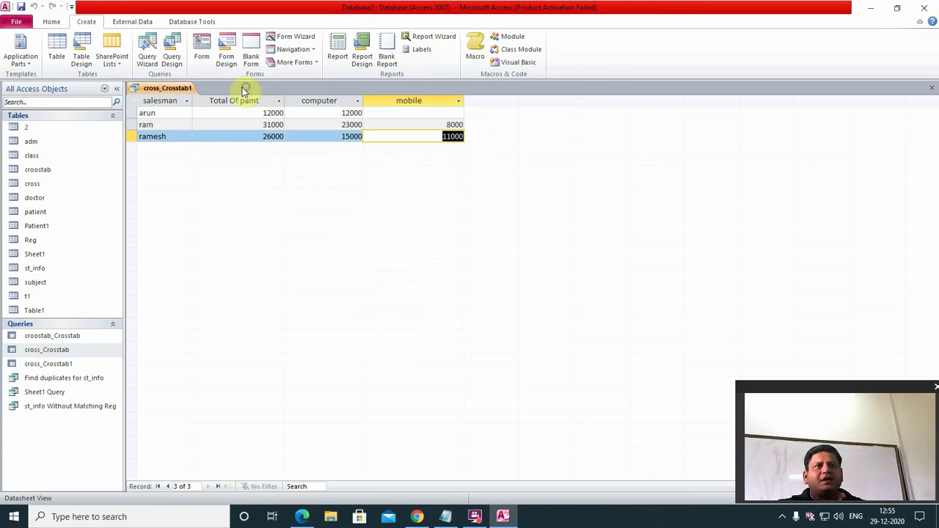
- Open the cross_Crosstab1 query in Design View and add the field Total Of Count: [pamt] in the next empty column
right_click(176, 90)
left_click(216, 139)
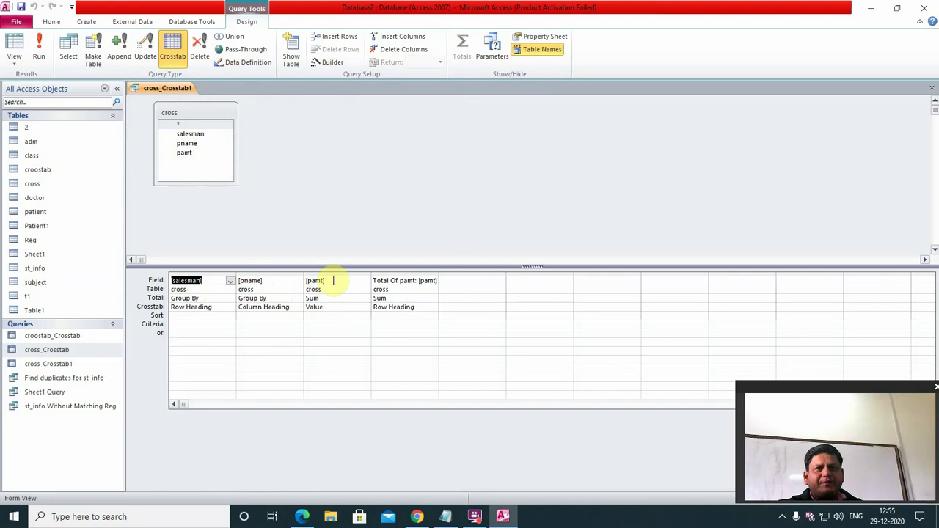
left_click(456, 280)
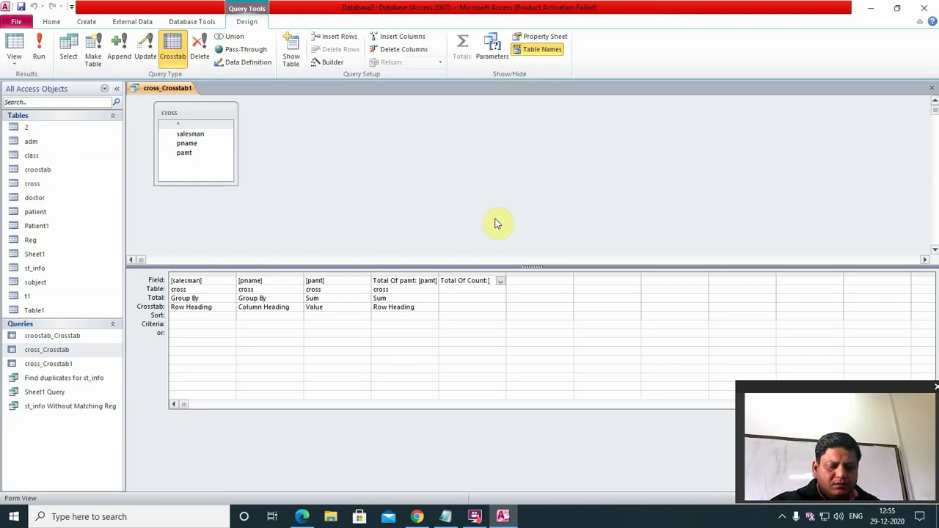
type("amt")
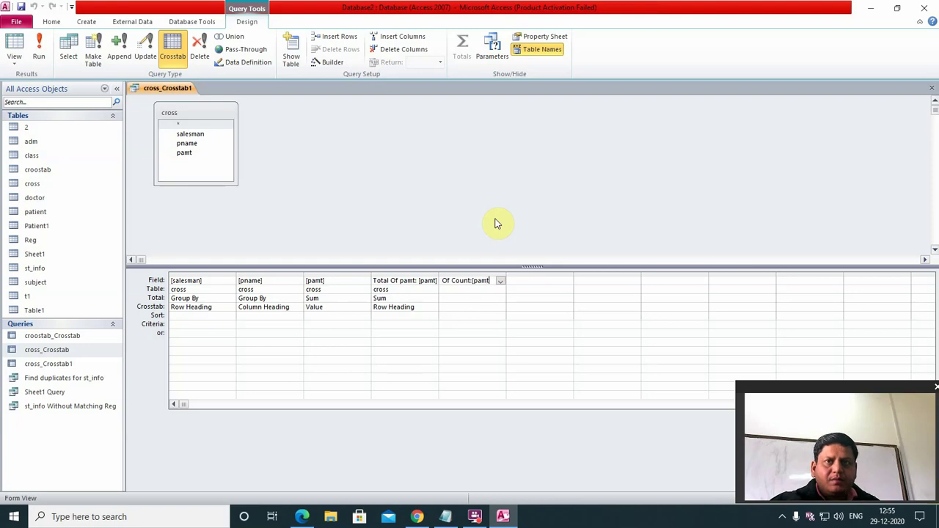
type("]")
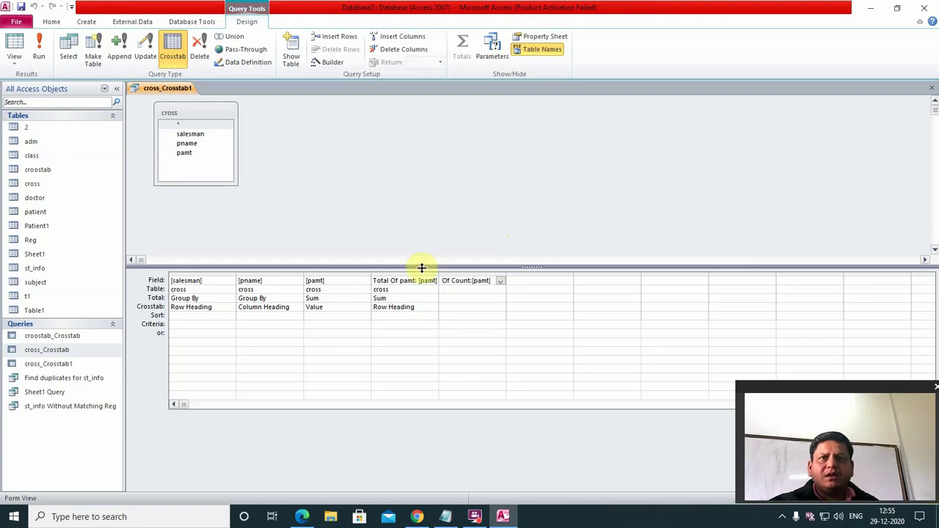
left_click(479, 290)
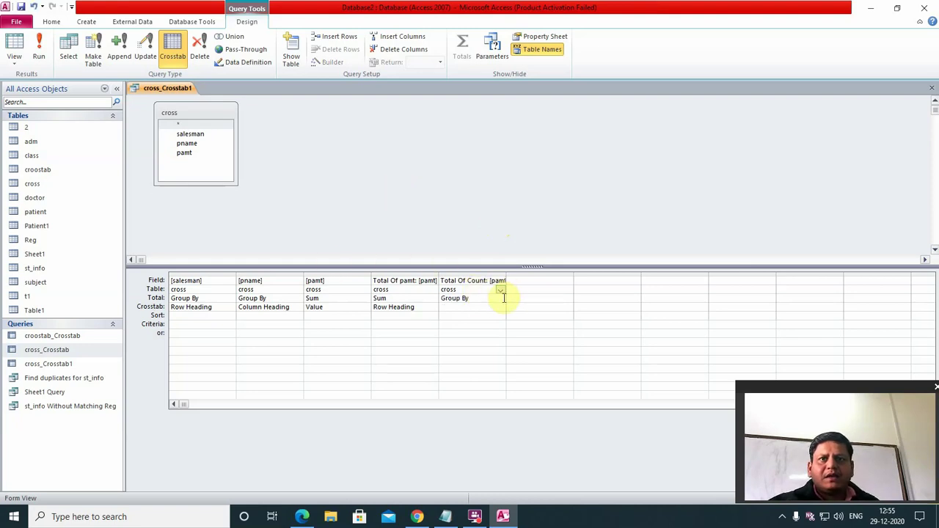
- Set the Total Of Count field to Count as a Row Heading, and run the crosstab query
left_click(503, 300)
left_click(499, 299)
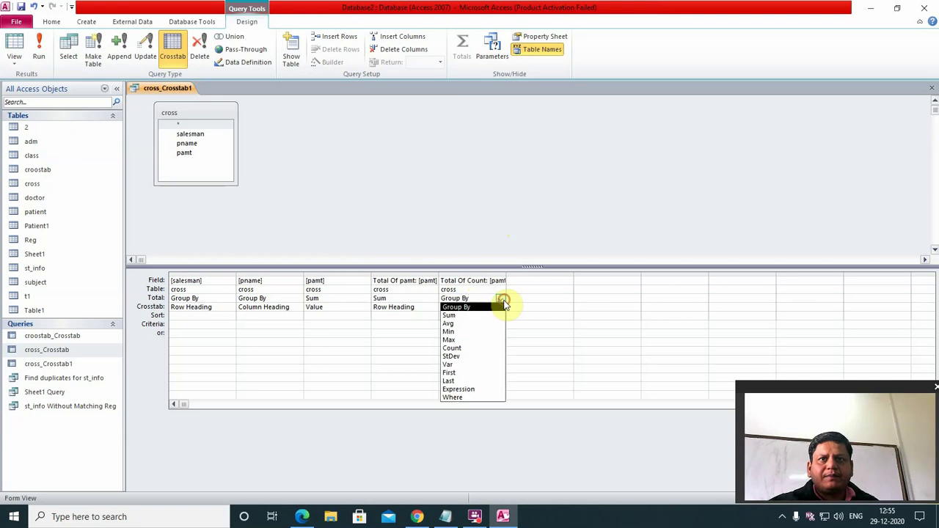
left_click(476, 348)
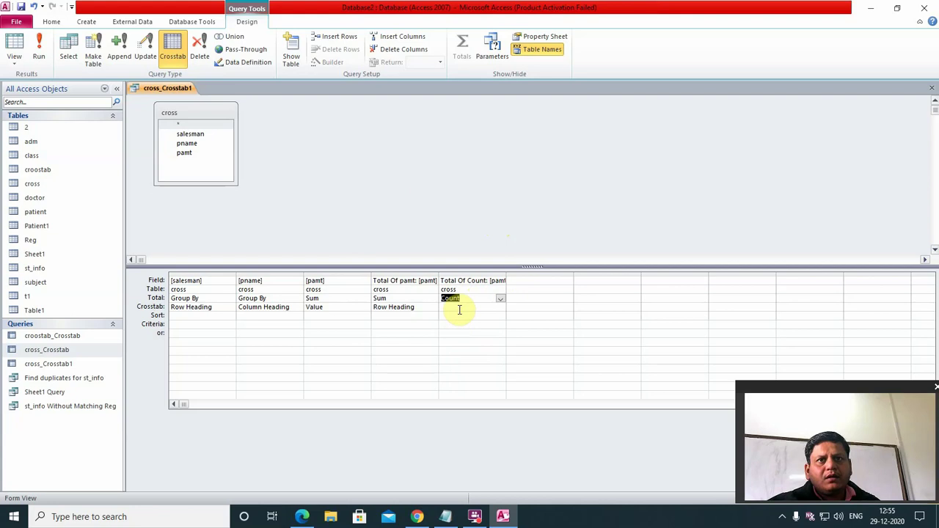
left_click(458, 309)
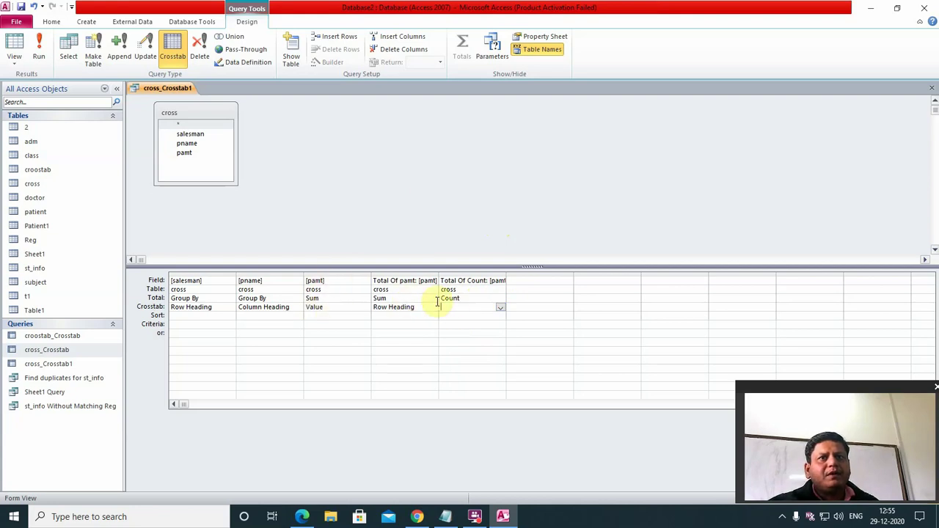
left_click(502, 309)
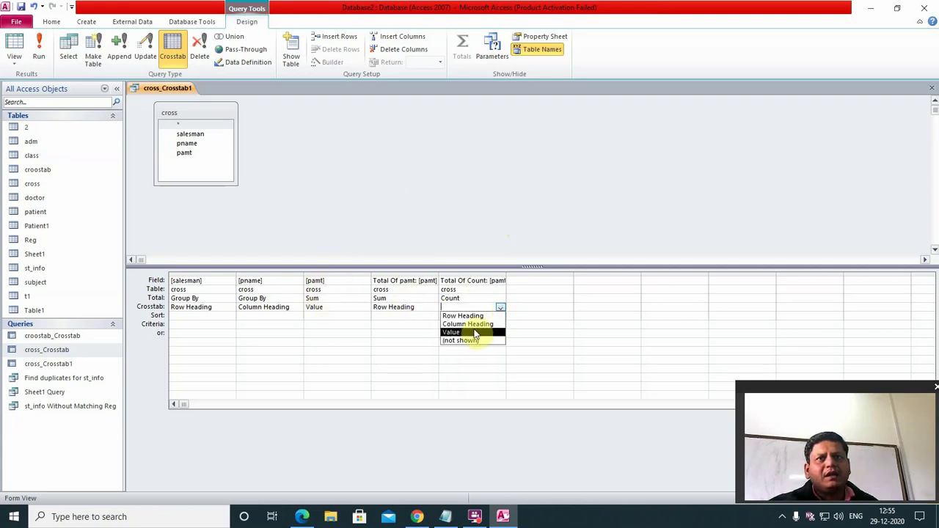
left_click(474, 330)
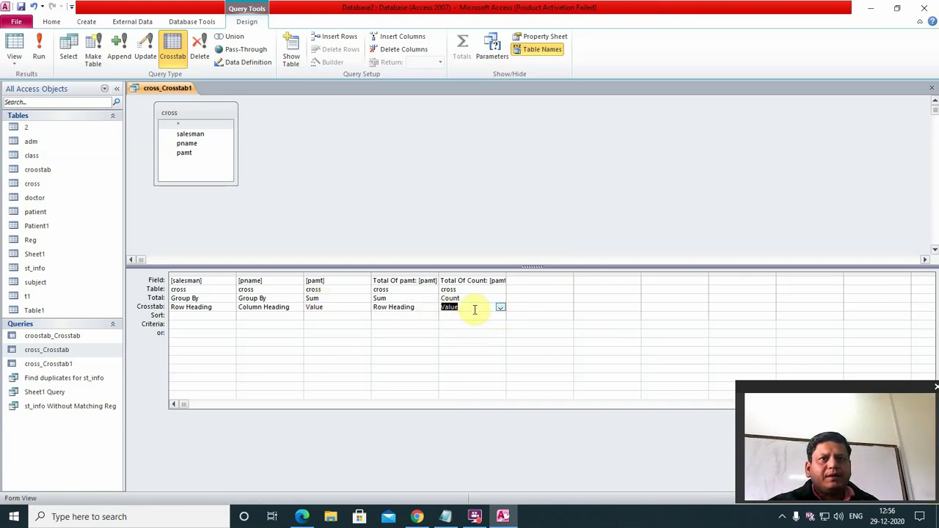
left_click(501, 308)
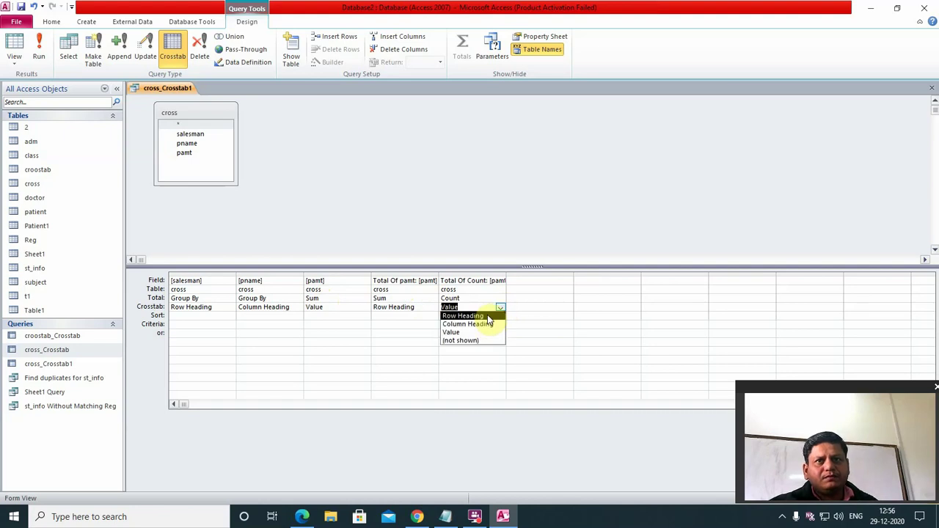
left_click(486, 316)
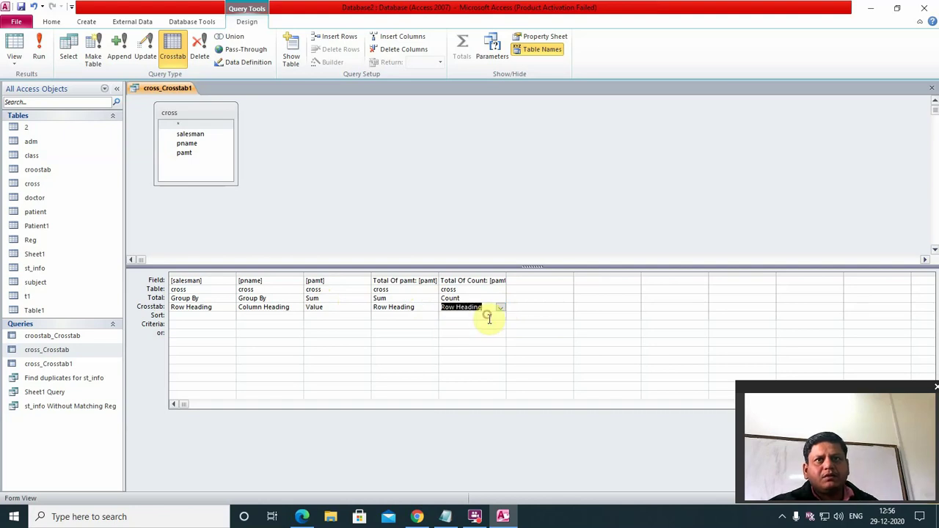
left_click(41, 49)
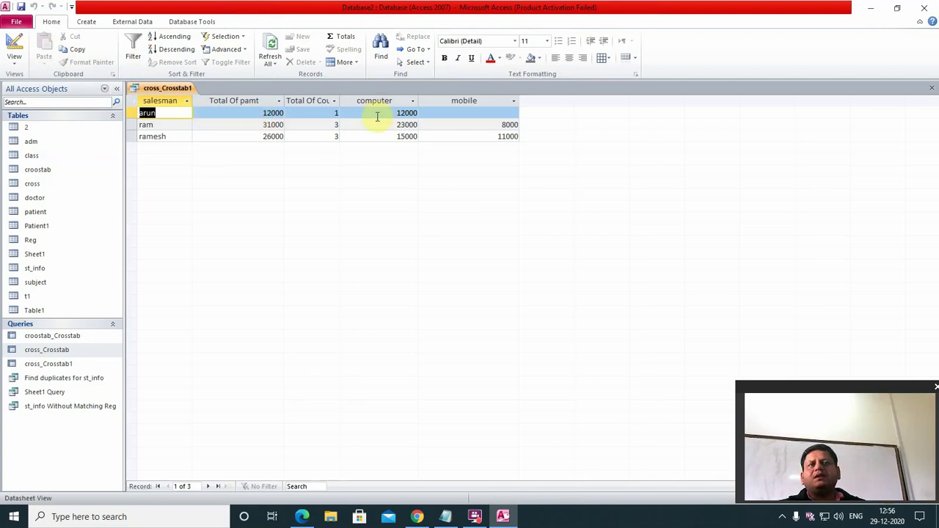
- Widen the Total Of Count column in the cross_Crosstab1 results so its full heading fits
left_click(157, 115)
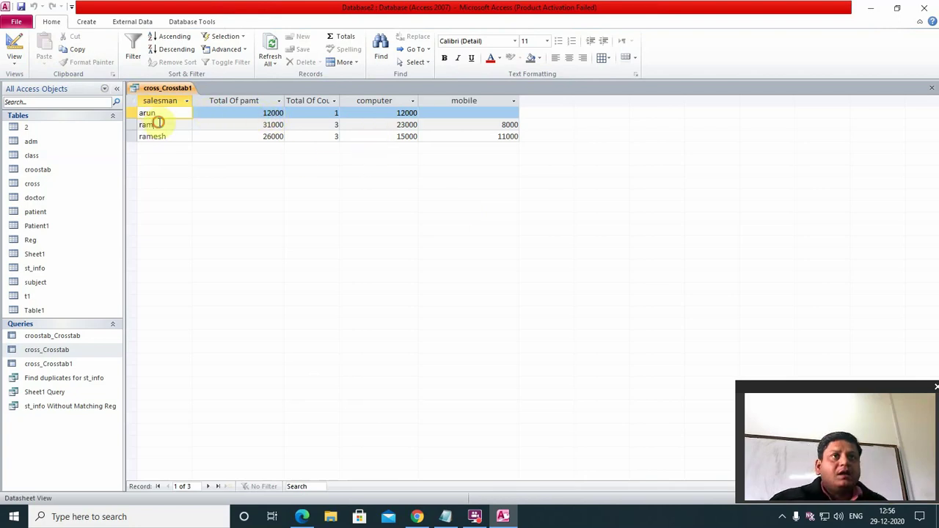
left_click(158, 122)
left_click(176, 113)
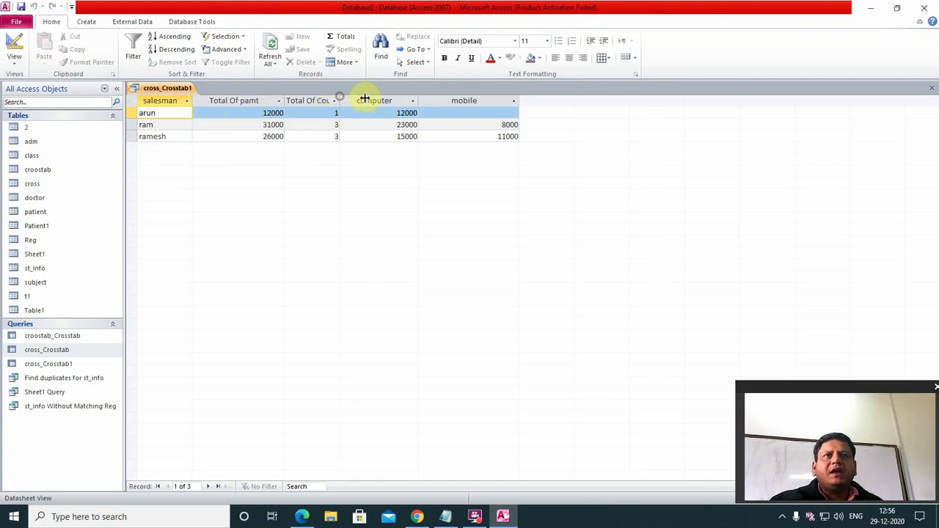
left_click_drag(340, 98, 365, 98)
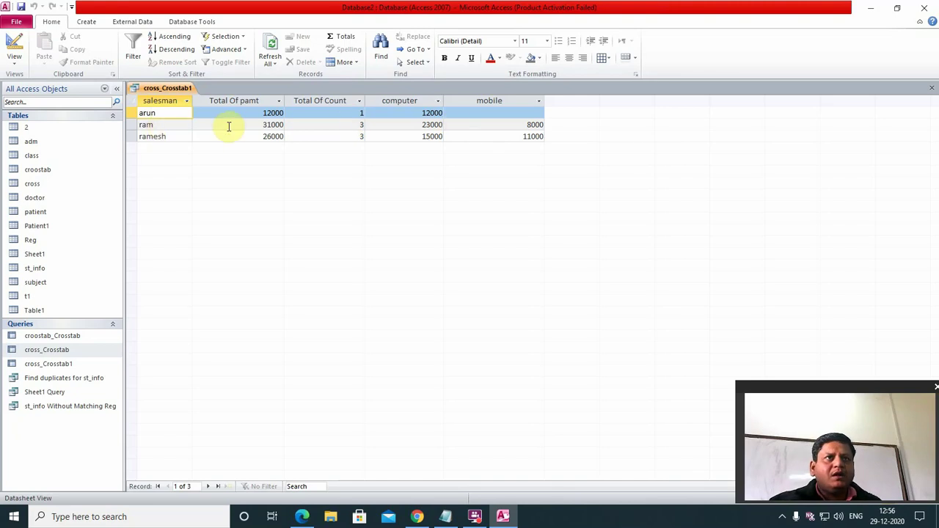
- Examine the total amount, sales count, computer and mobile figures for the second and third salesmen in cross_Crosstab1
double_click(266, 124)
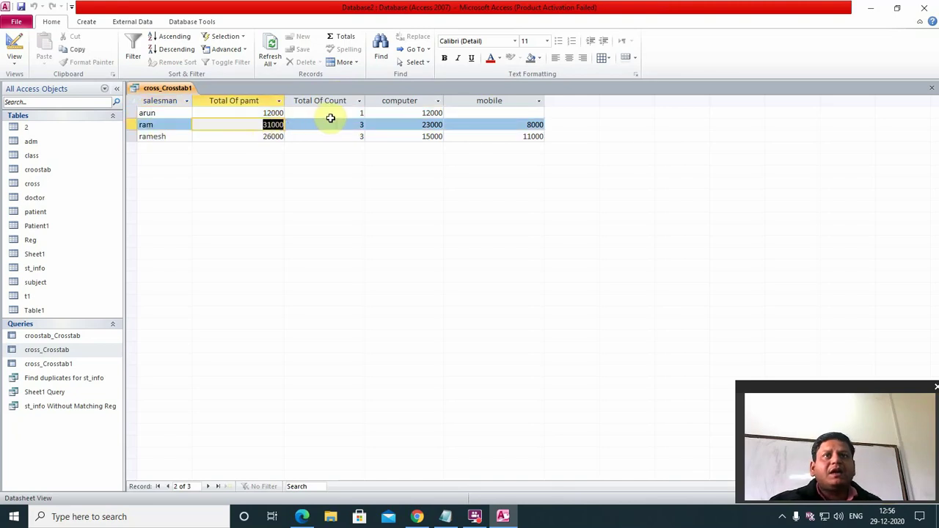
double_click(360, 124)
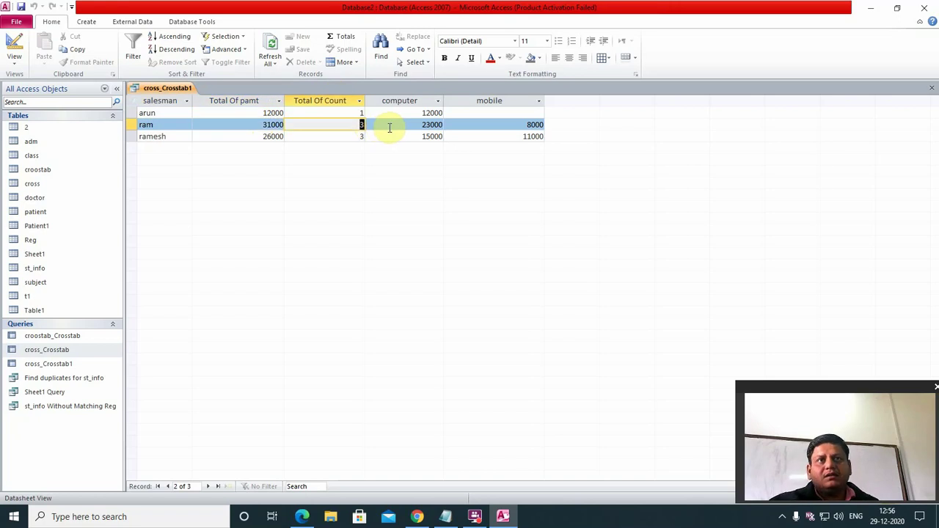
double_click(420, 124)
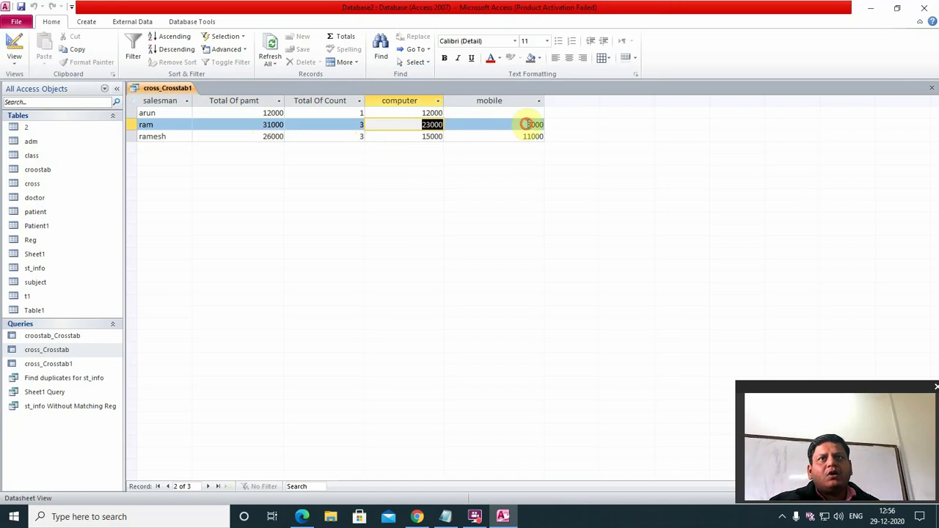
double_click(532, 125)
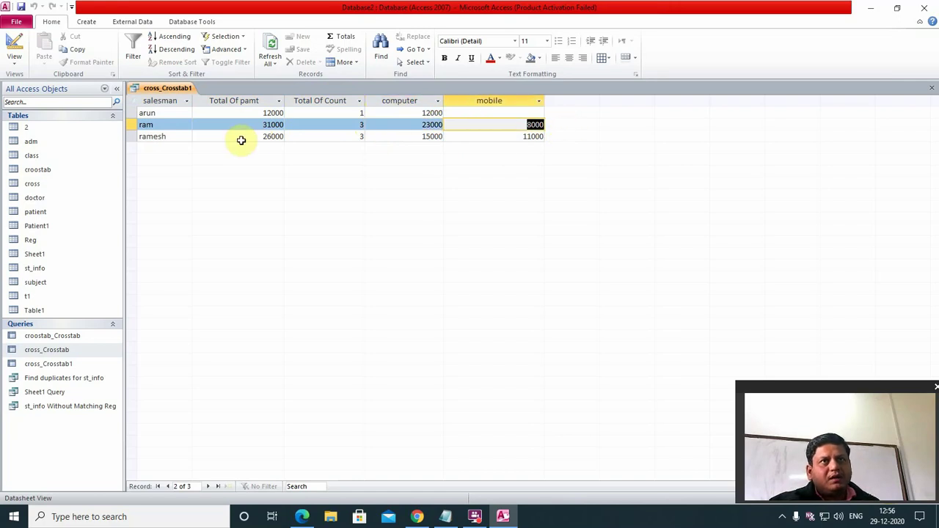
left_click_drag(242, 140, 279, 136)
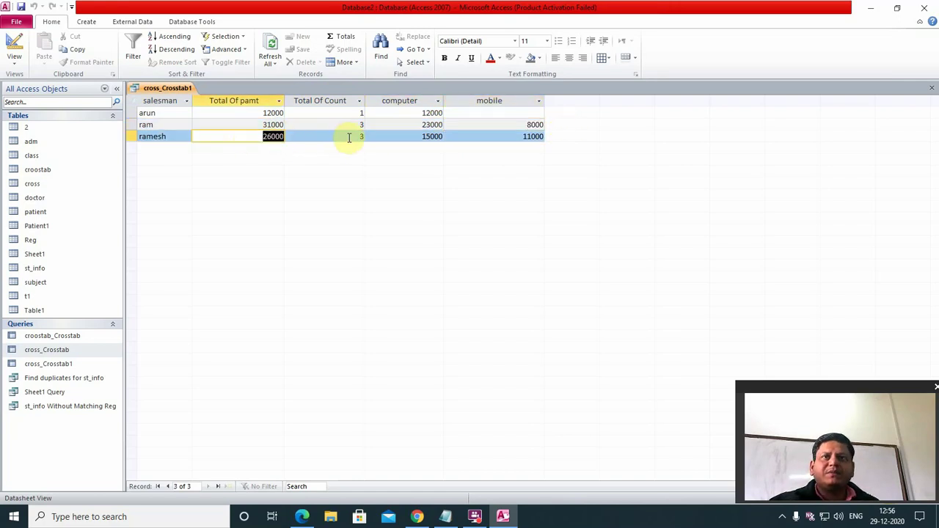
left_click_drag(348, 137, 372, 138)
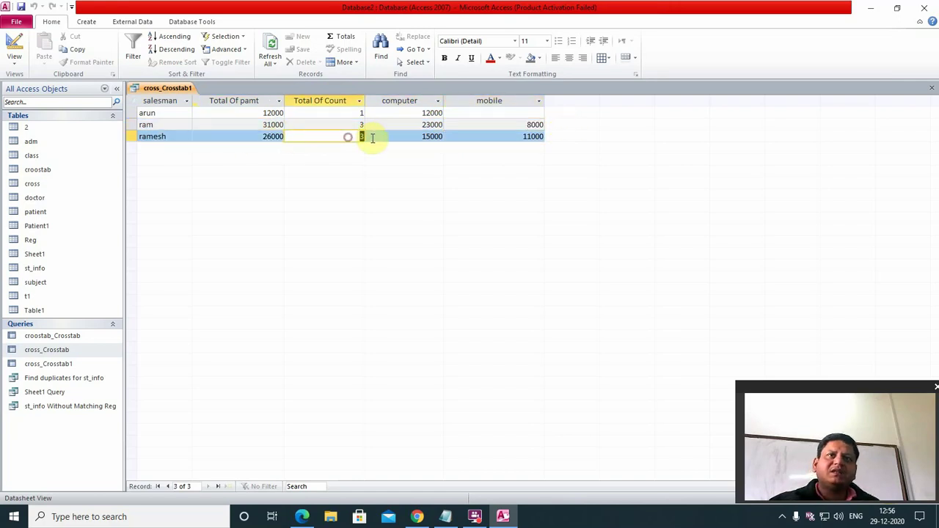
double_click(51, 365)
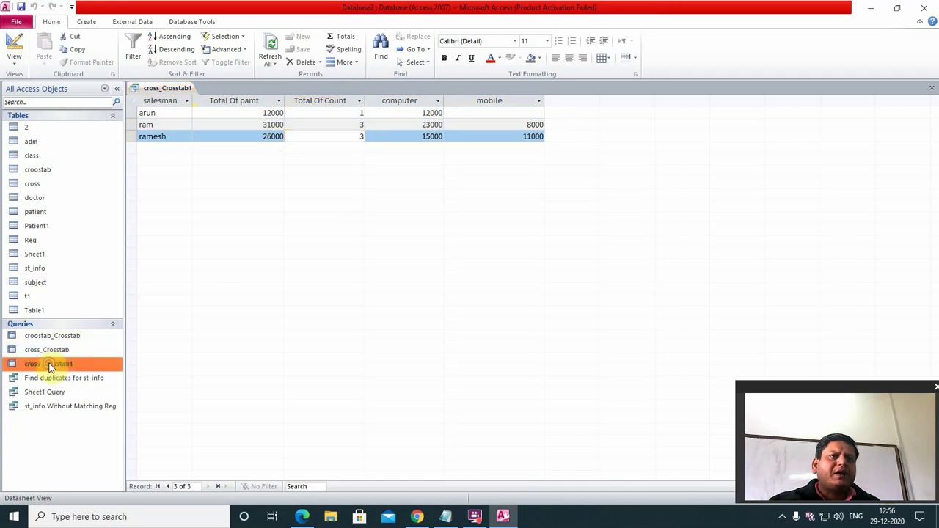
double_click(49, 367)
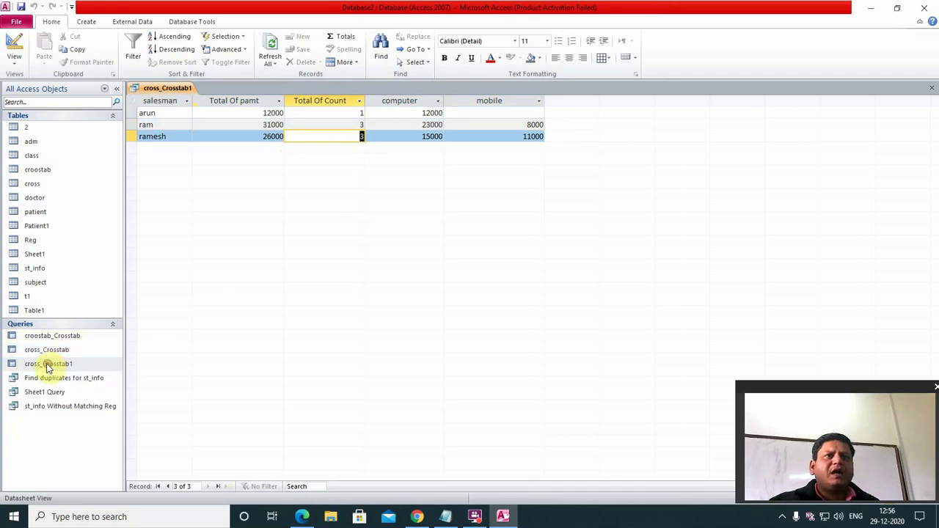
- Open the cross_Crosstab query and examine the computer, mobile and total sales counts of the second and third salesmen
left_click(46, 352)
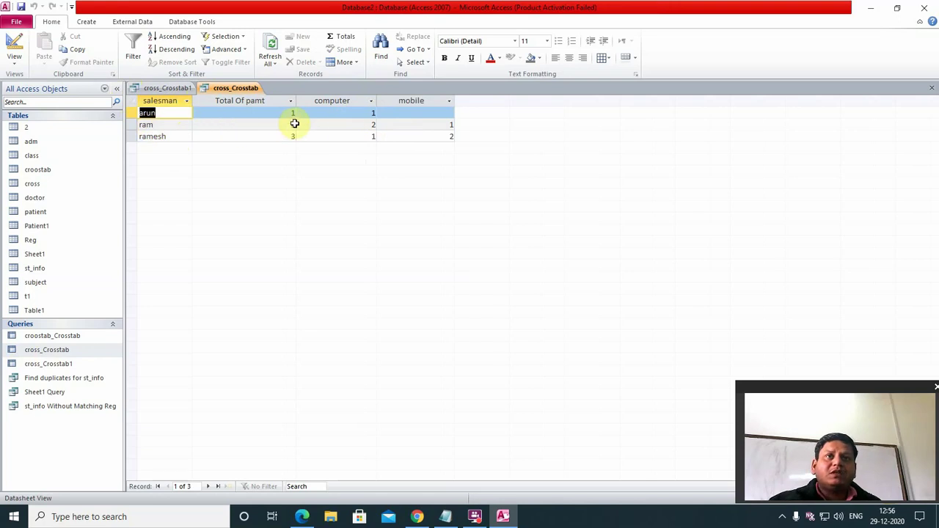
left_click(372, 125)
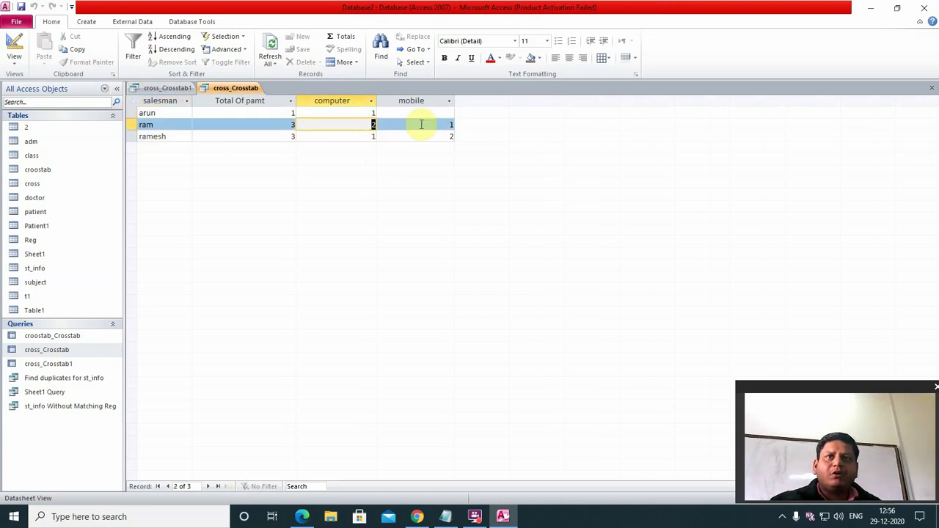
left_click(482, 124)
left_click(141, 137)
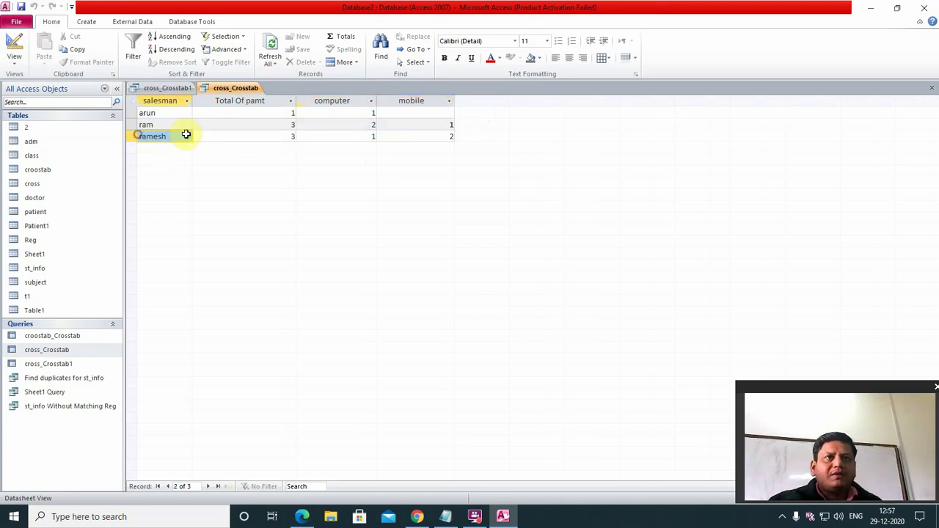
left_click(287, 137)
key("shift+space")
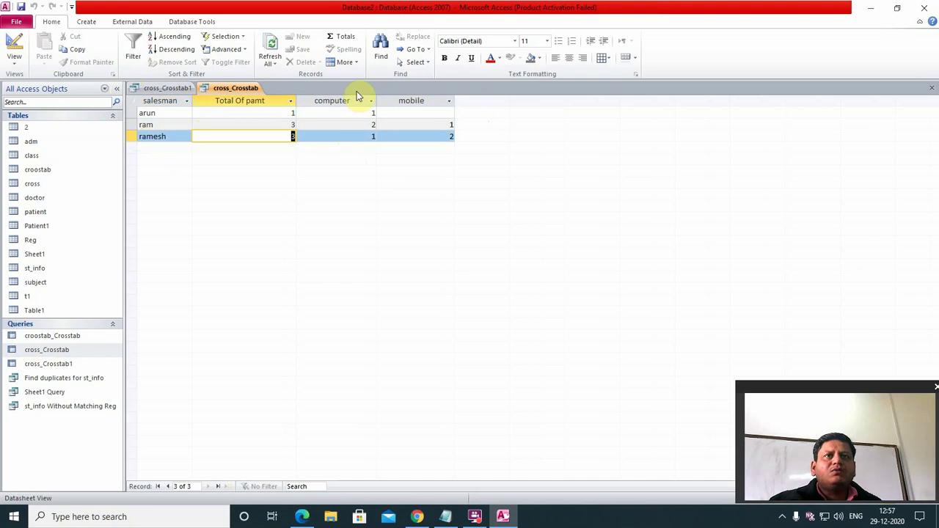
key("Tab")
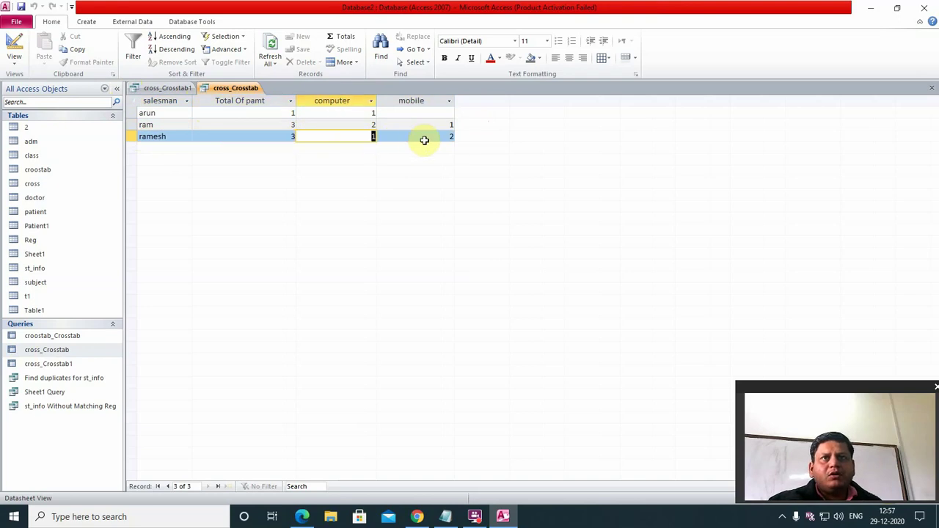
key("Tab")
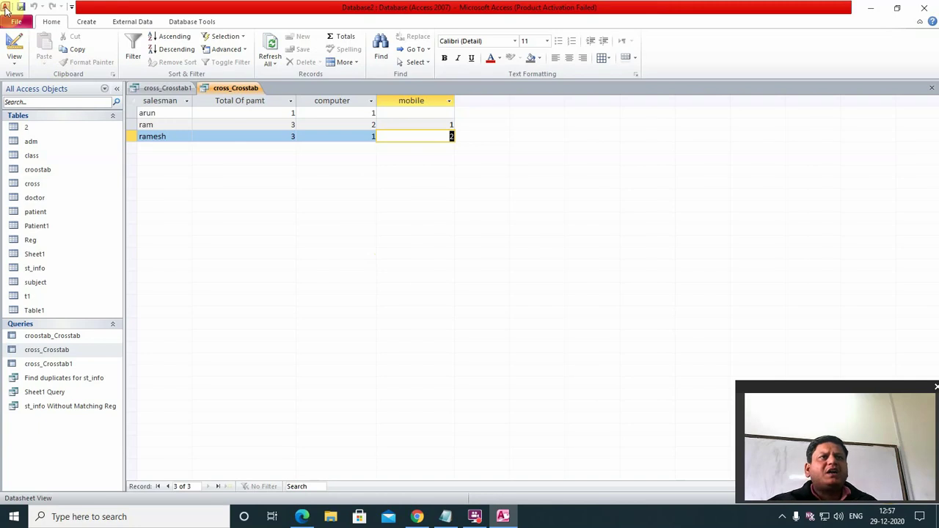
- Review the Crosstab, Find Duplicates and Find Unmatched wizard types for a new query, and close the choice without creating one
left_click(86, 21)
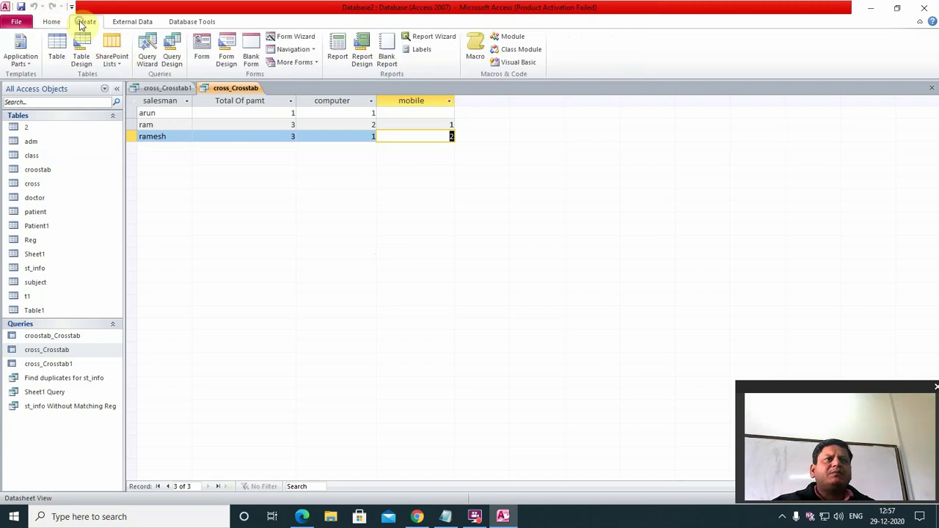
left_click(149, 48)
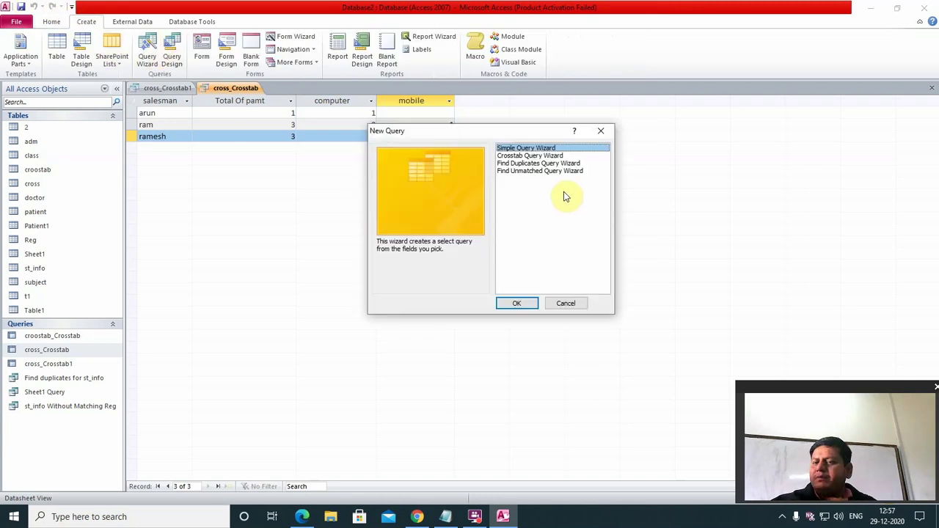
left_click(542, 156)
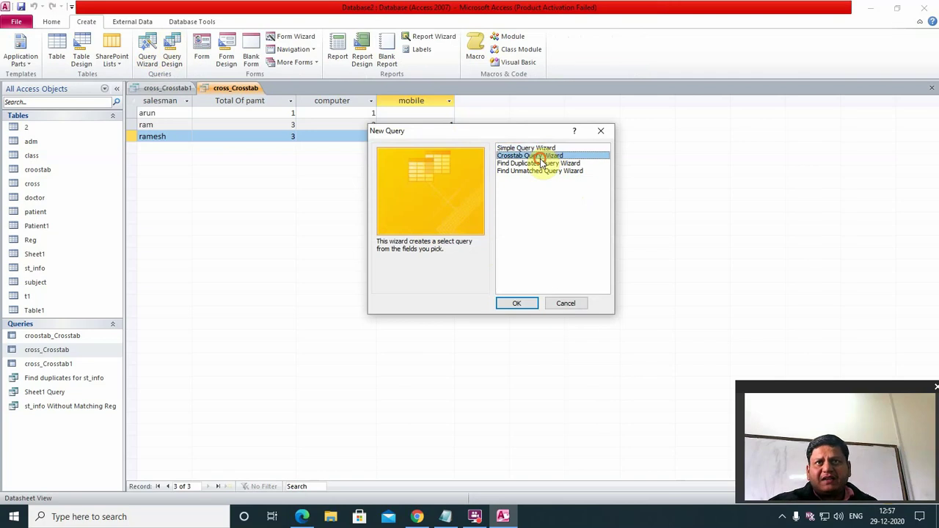
left_click(543, 163)
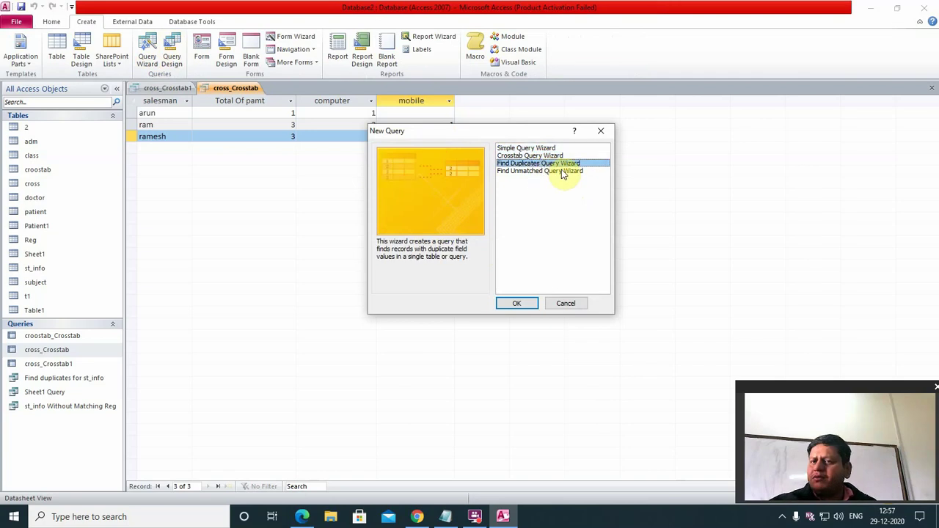
left_click(553, 170)
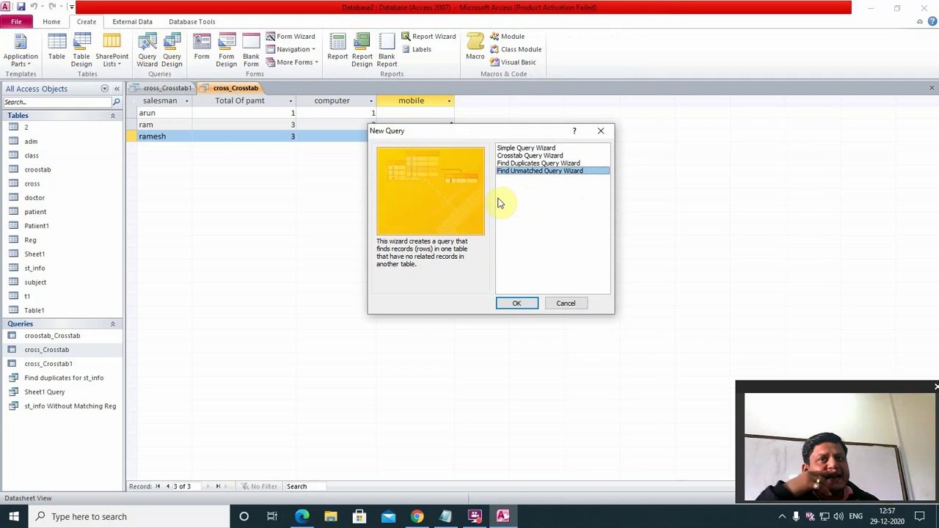
left_click(576, 304)
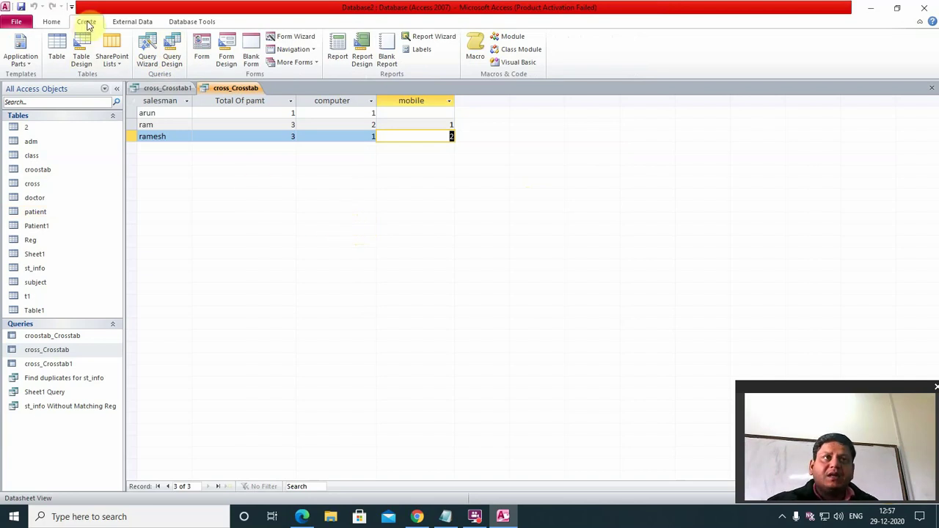
- Start a new query with the Find Duplicates Query Wizard
left_click(150, 61)
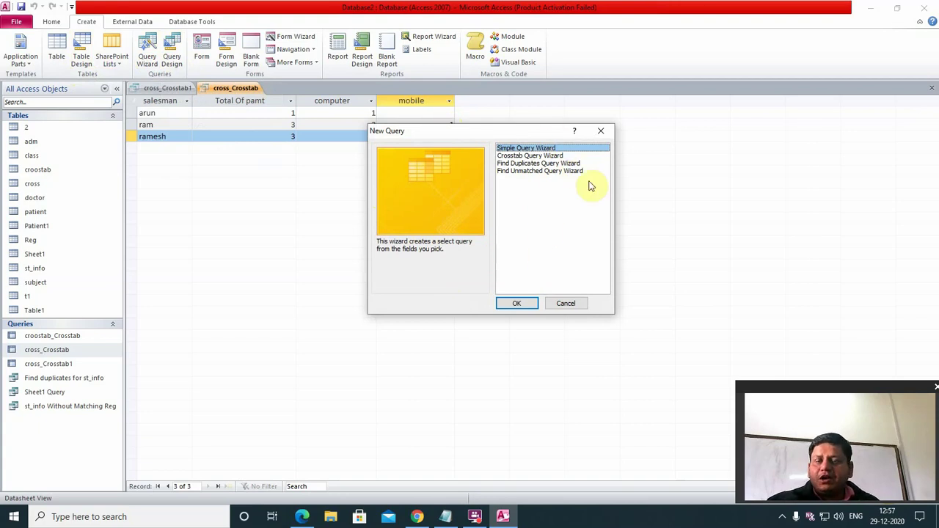
left_click(526, 165)
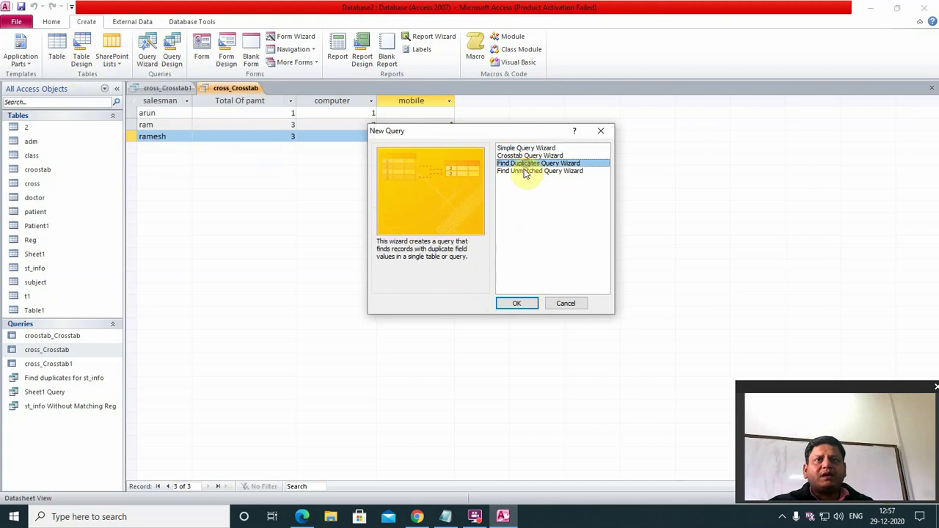
left_click(518, 304)
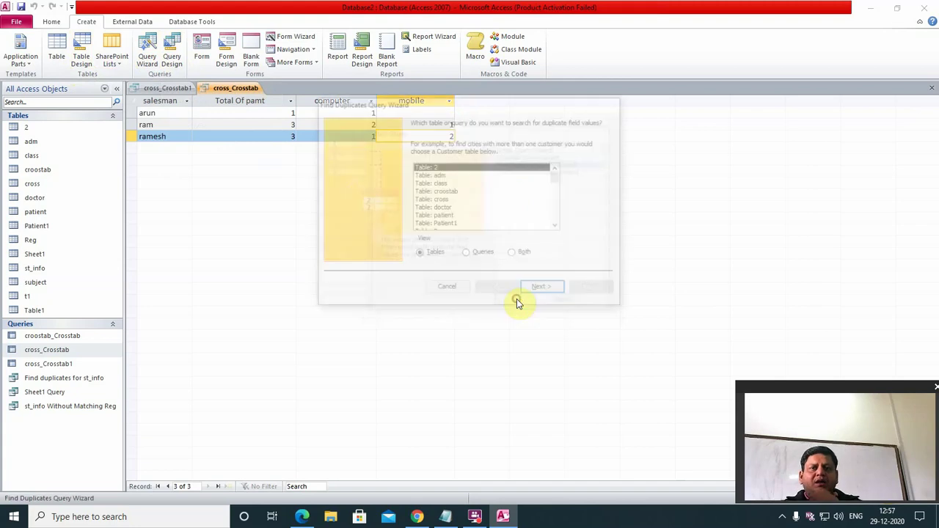